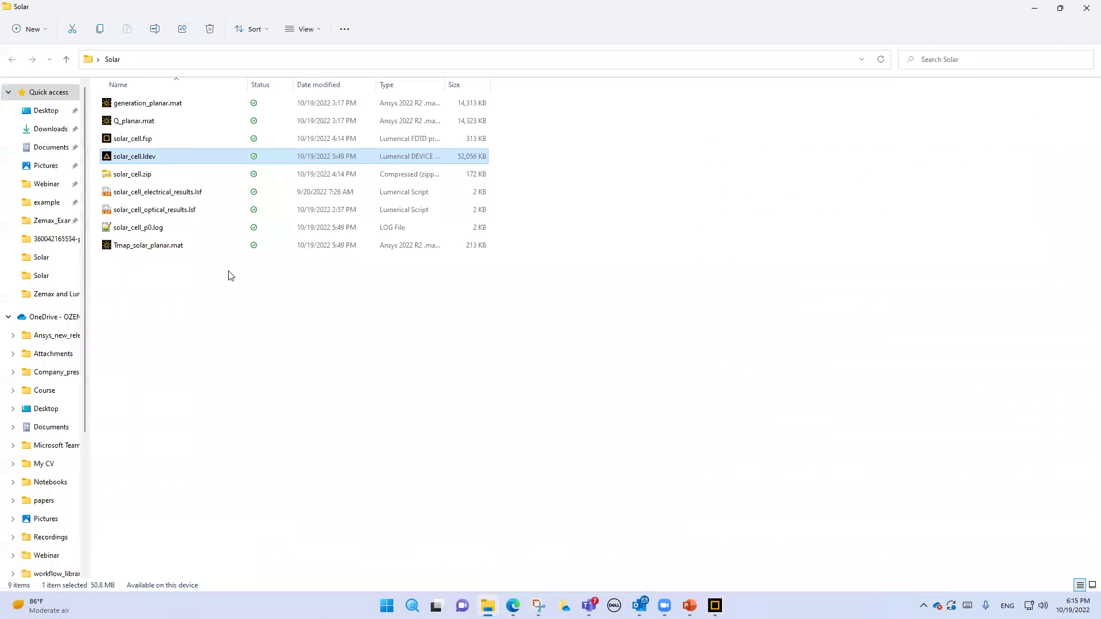
# Open the solar_cell.ldev project, collapse its geometry and HEAT groups, and switch the simulation back to layout mode.
pyautogui.doubleClick(152, 161)
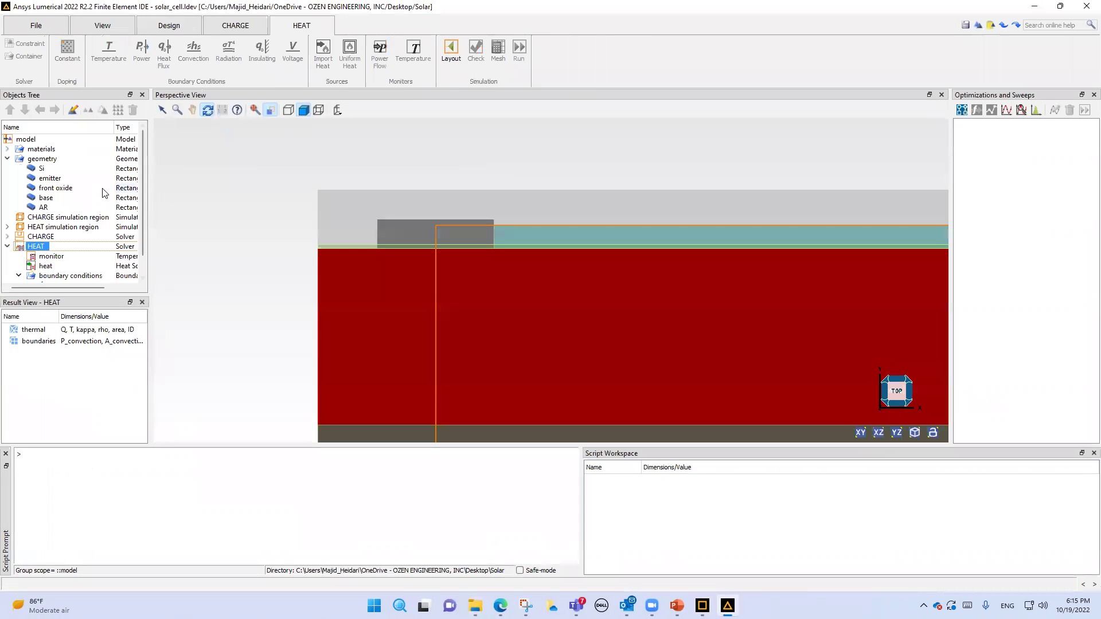
pyautogui.click(7, 159)
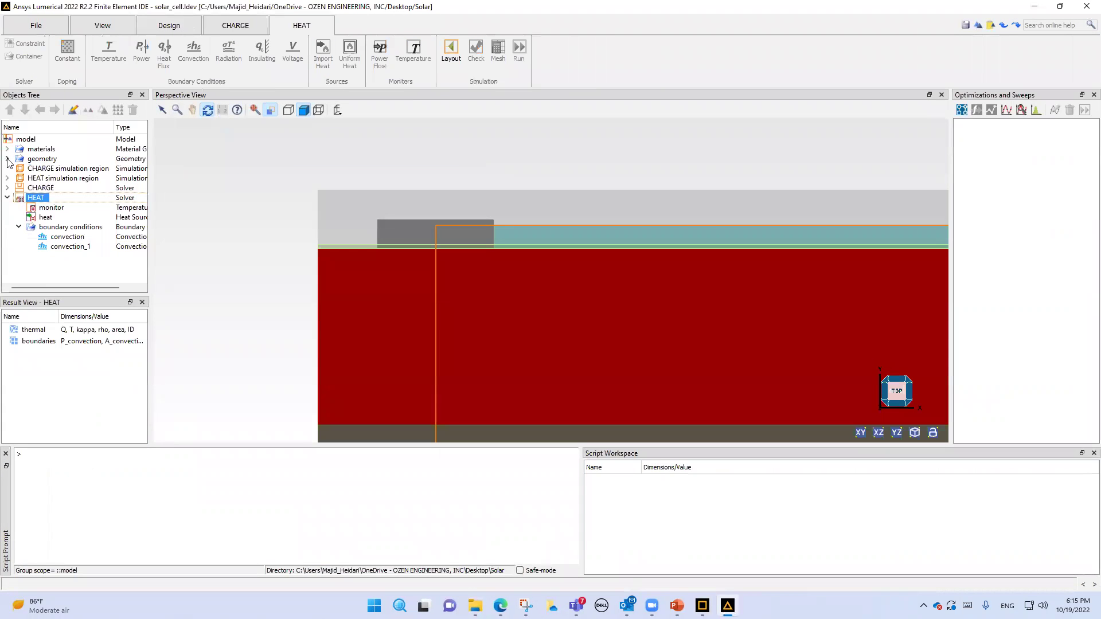
pyautogui.click(7, 198)
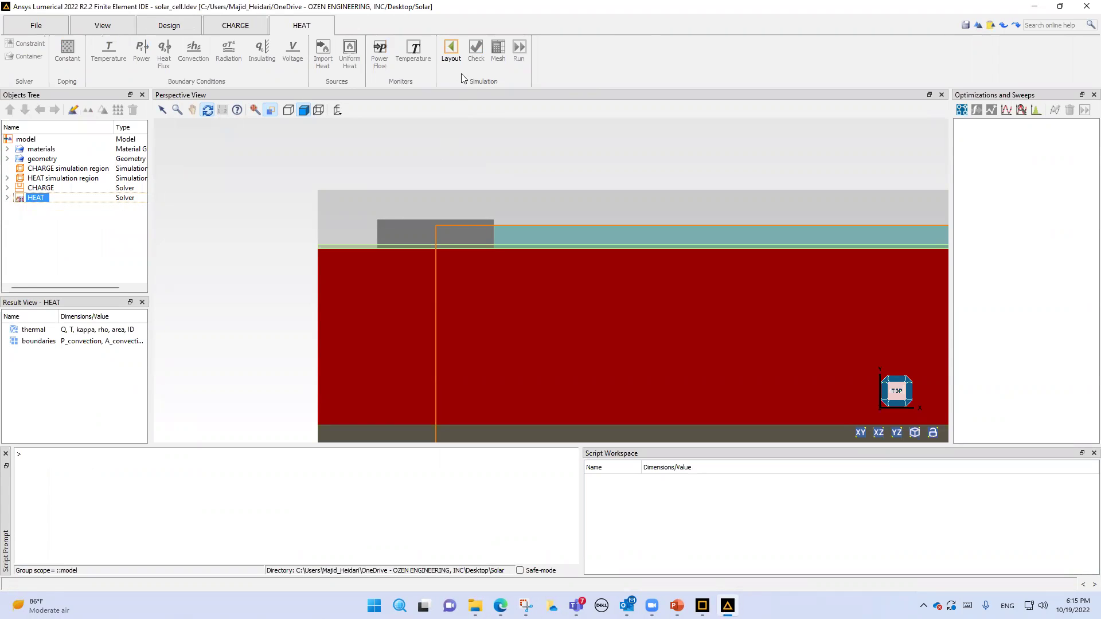
pyautogui.click(452, 53)
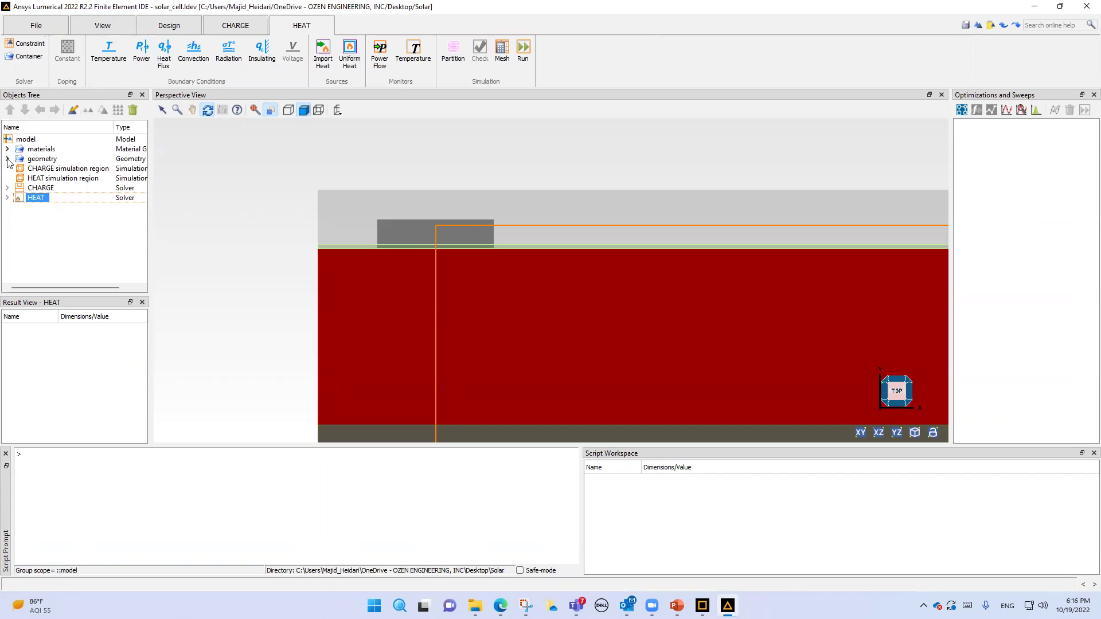
# Disable all five rectangles in the geometry group: AR, base, front oxide, emitter and Si.
pyautogui.click(8, 160)
pyautogui.click(43, 208)
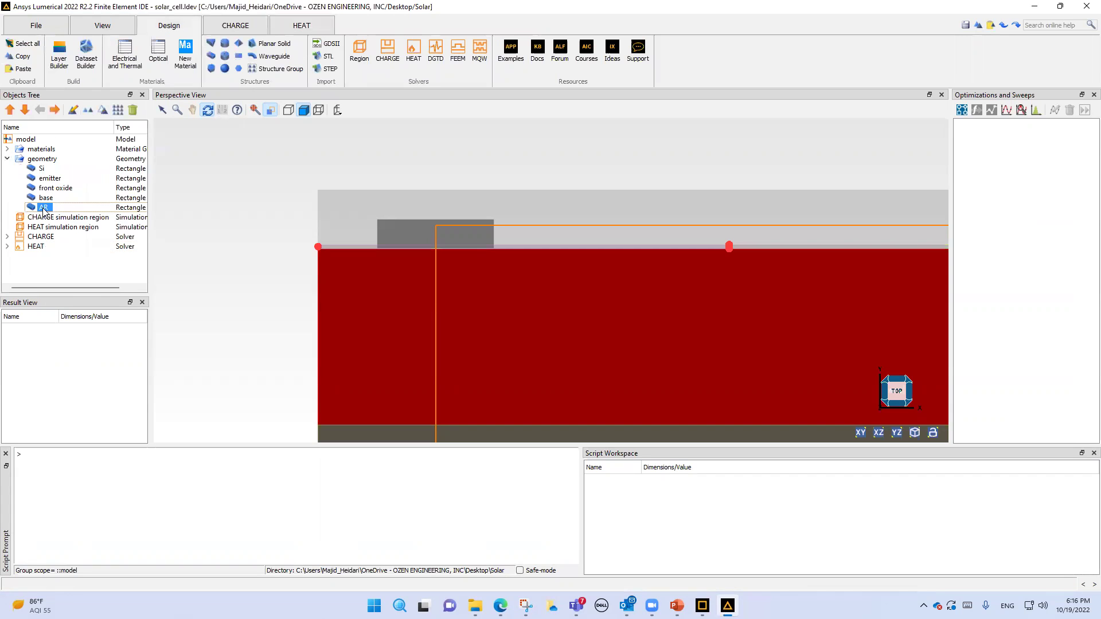
pyautogui.rightClick(44, 209)
pyautogui.press('Escape')
pyautogui.rightClick(36, 199)
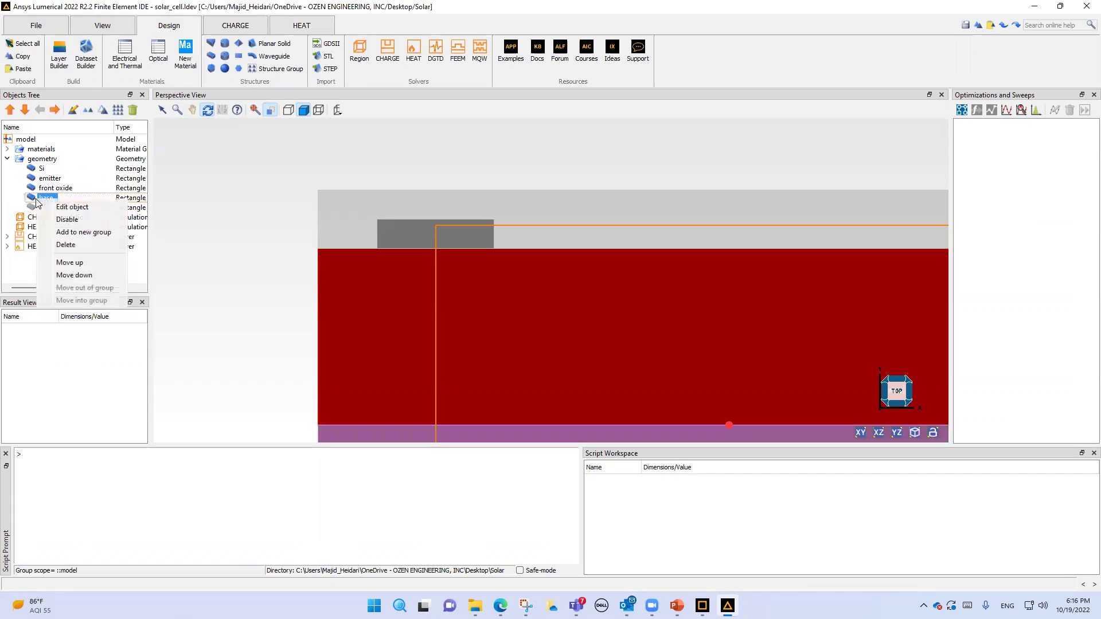
pyautogui.press('Escape')
pyautogui.rightClick(49, 189)
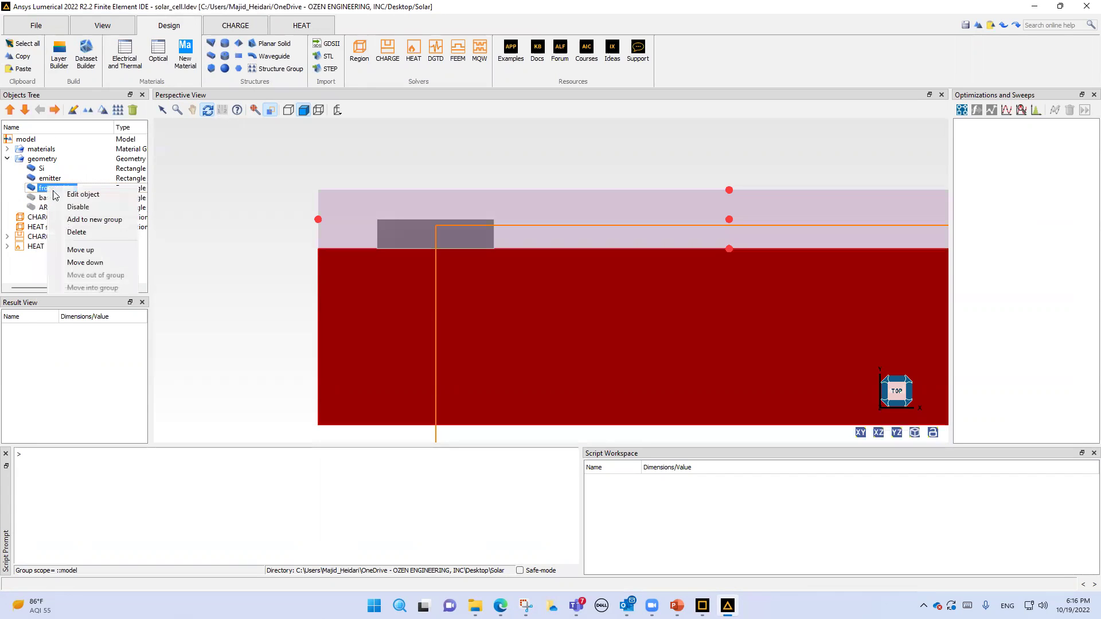
pyautogui.press('Escape')
pyautogui.rightClick(48, 179)
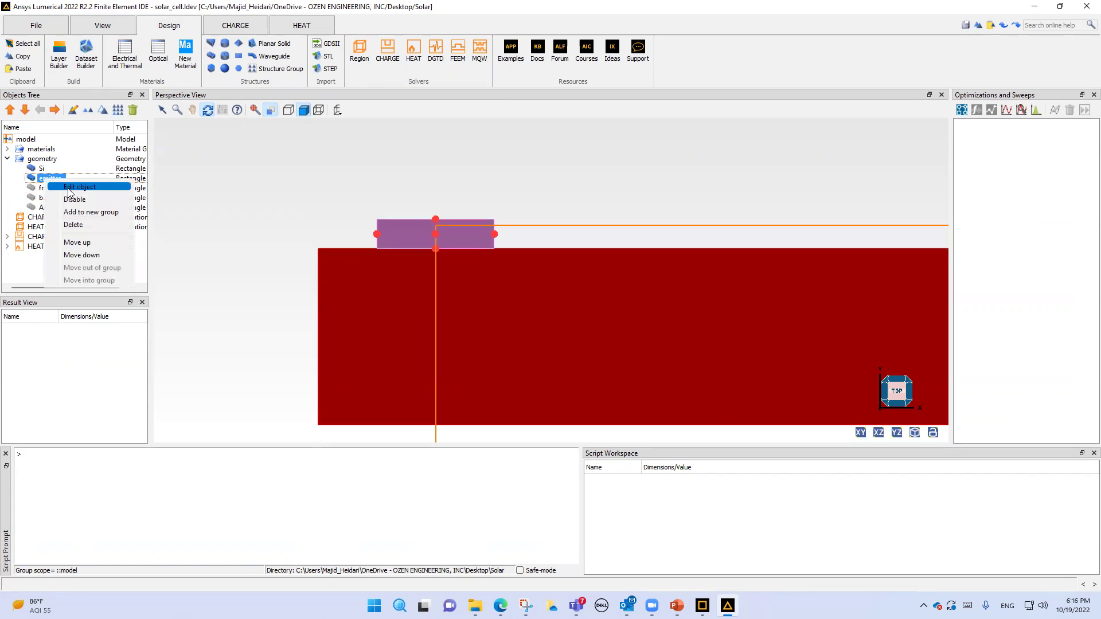
pyautogui.press('Escape')
pyautogui.rightClick(40, 169)
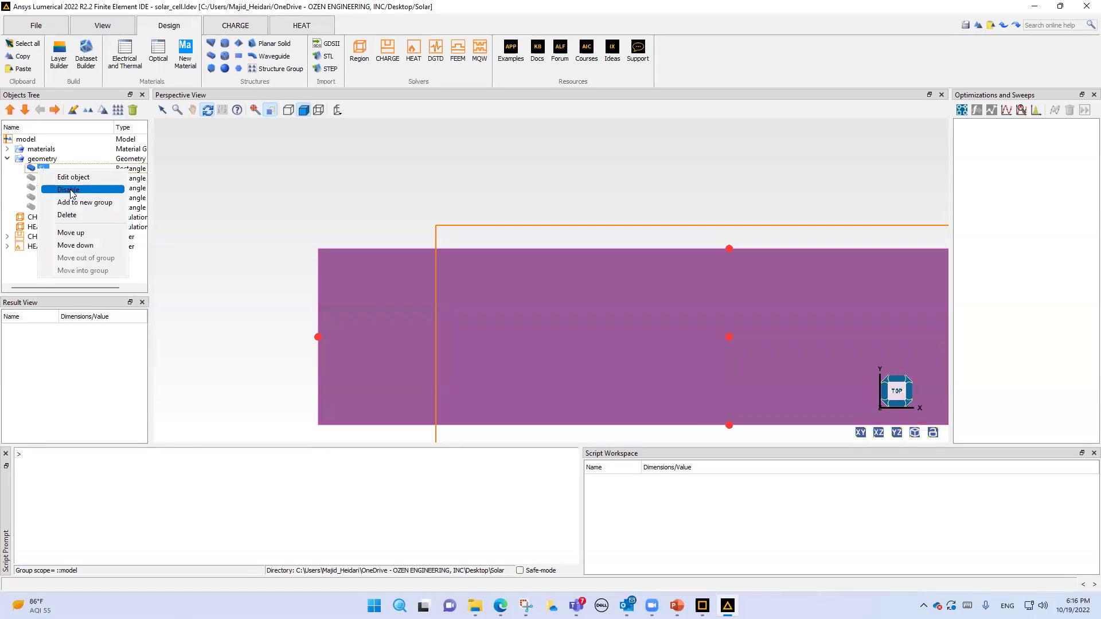
pyautogui.click(69, 191)
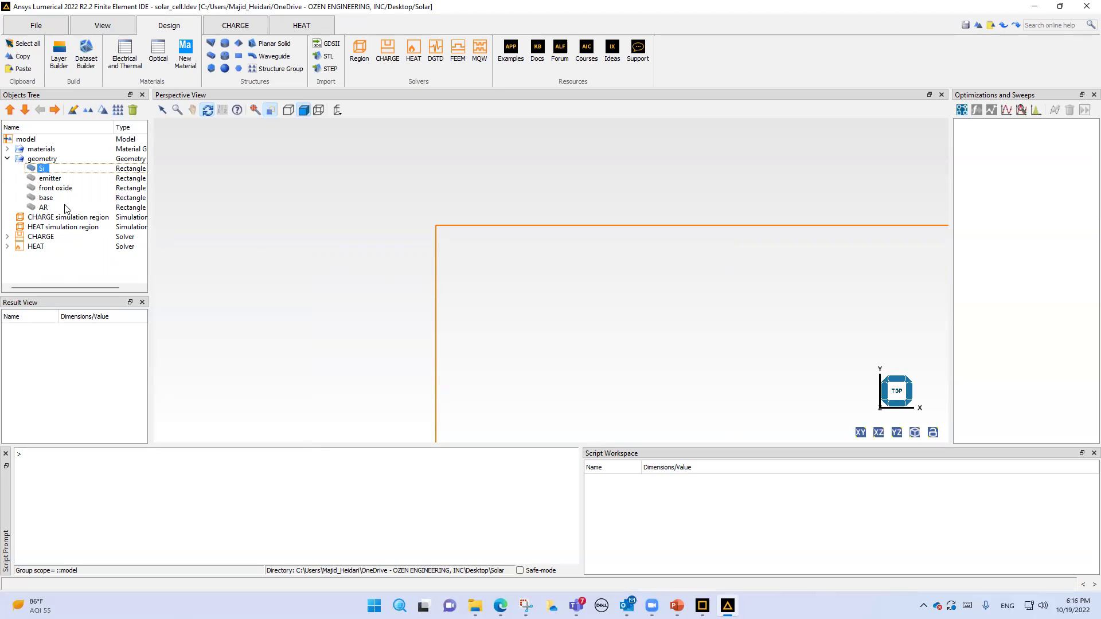
# Enable the base rectangle and review its geometry spans and assigned material, keeping the settings as they are.
pyautogui.rightClick(45, 199)
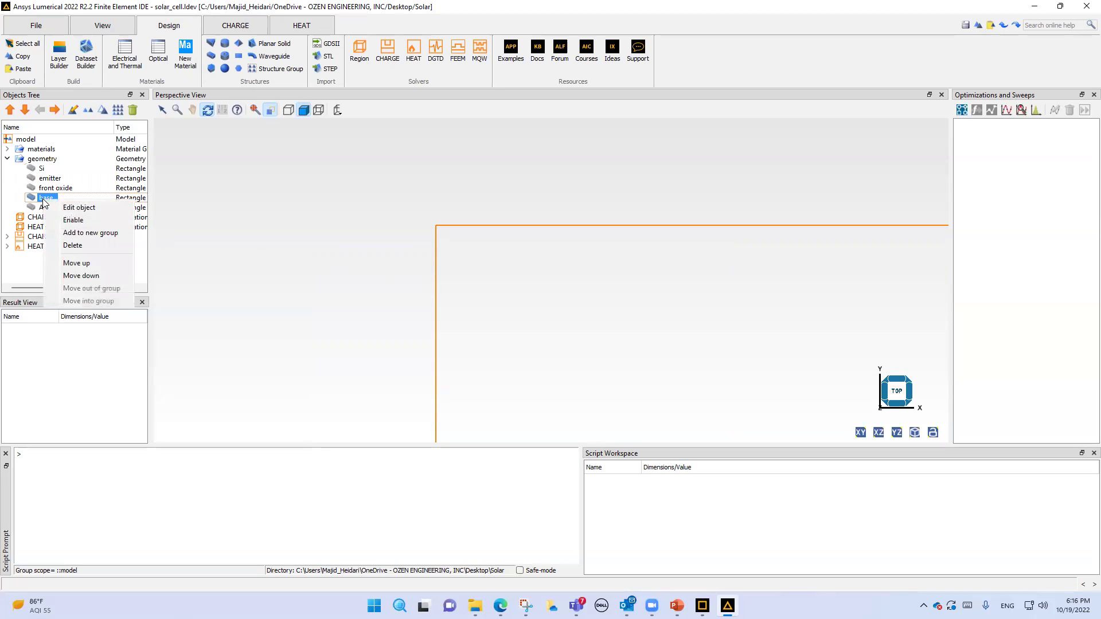
pyautogui.click(71, 220)
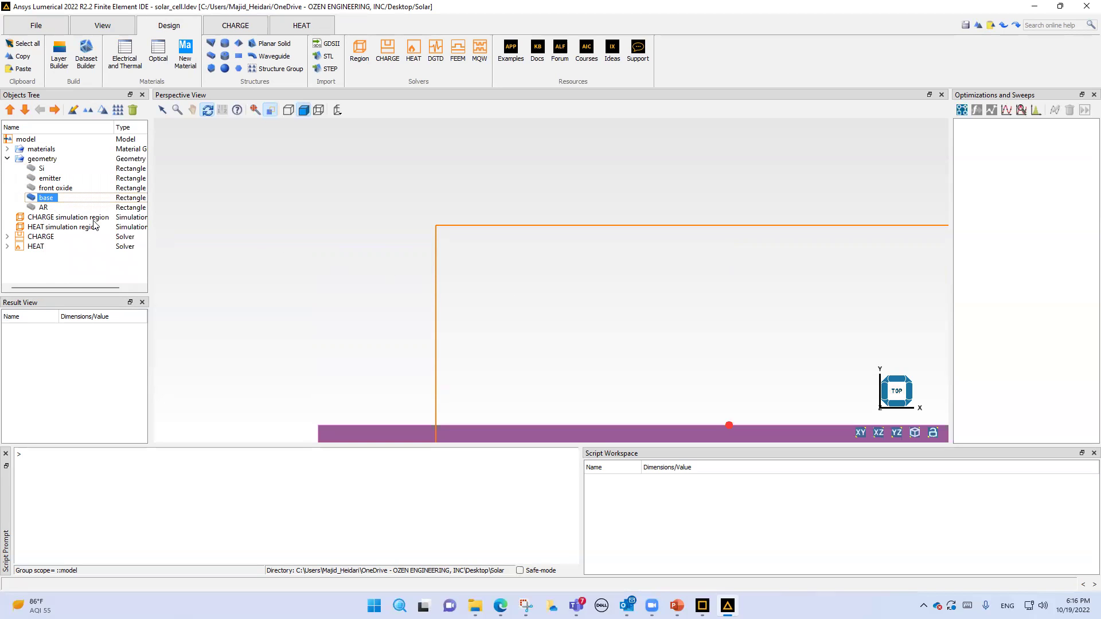
pyautogui.rightClick(46, 201)
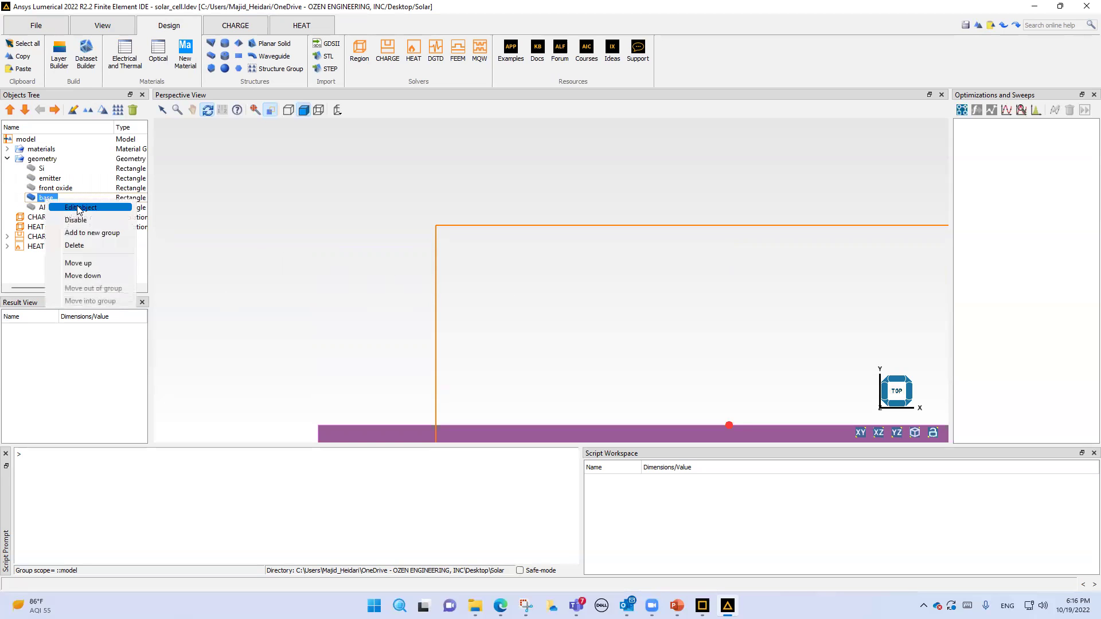
pyautogui.click(80, 208)
pyautogui.click(442, 224)
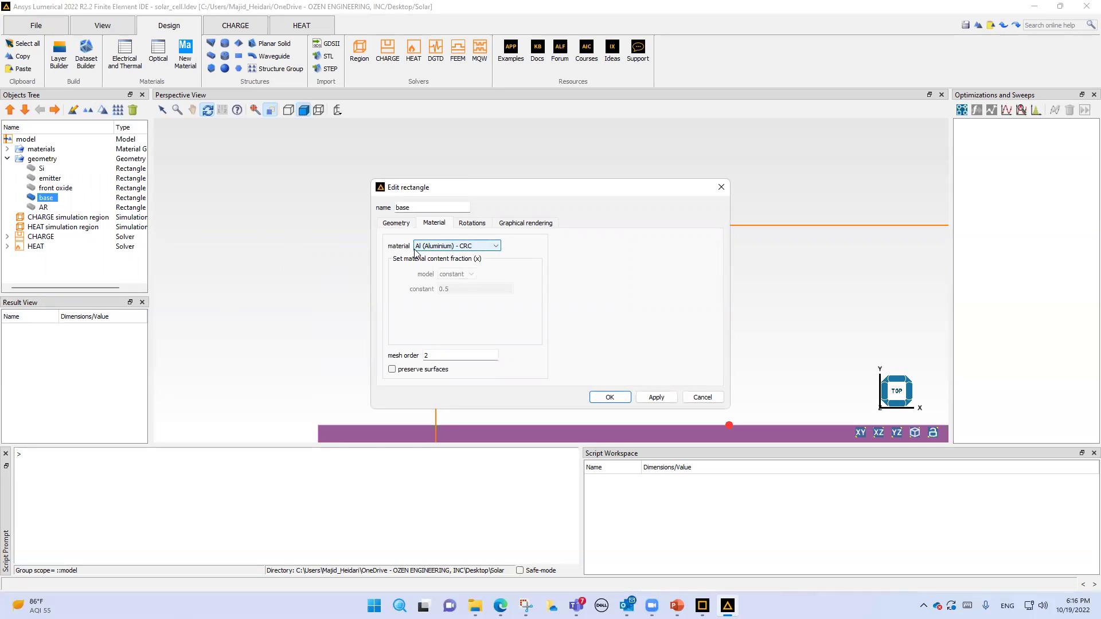
pyautogui.click(398, 224)
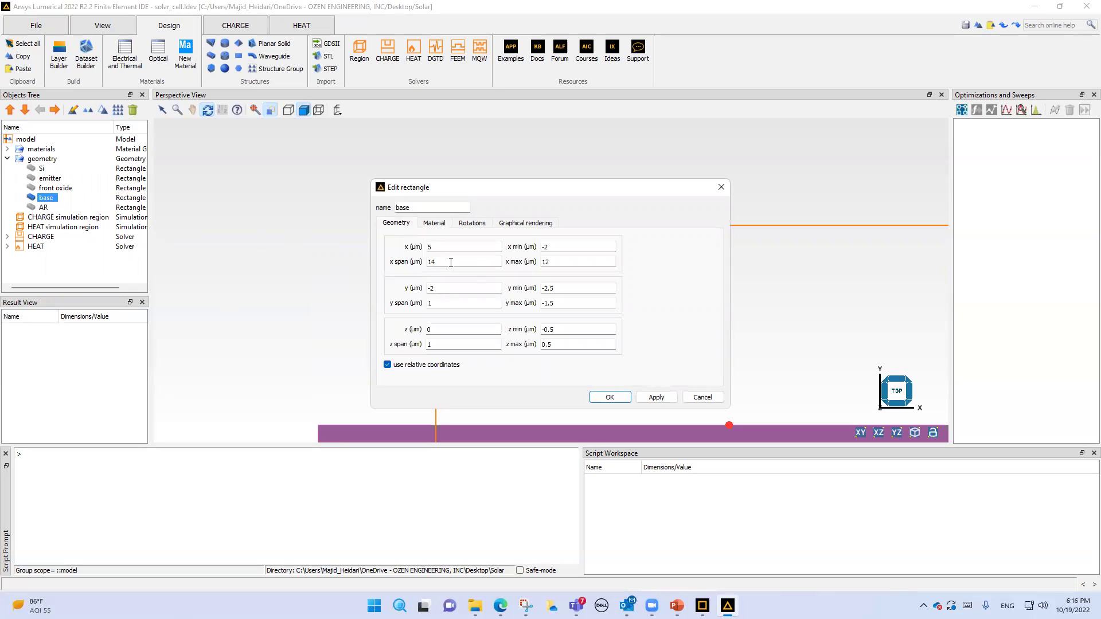
pyautogui.moveTo(451, 263); pyautogui.dragTo(381, 262)
pyautogui.click(440, 304)
pyautogui.click(437, 224)
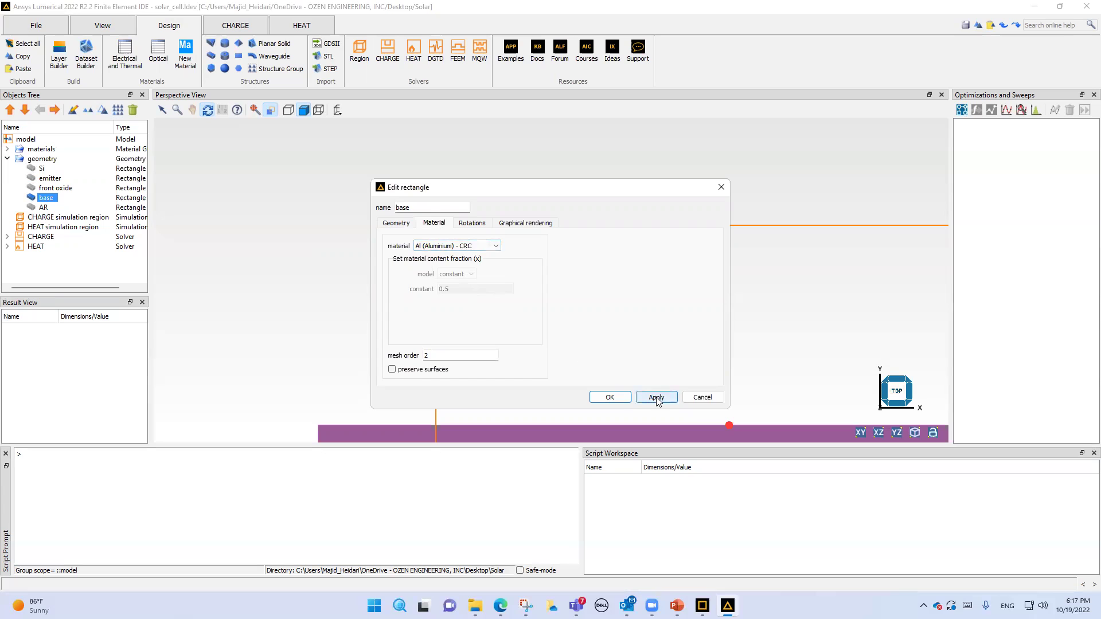
pyautogui.click(610, 397)
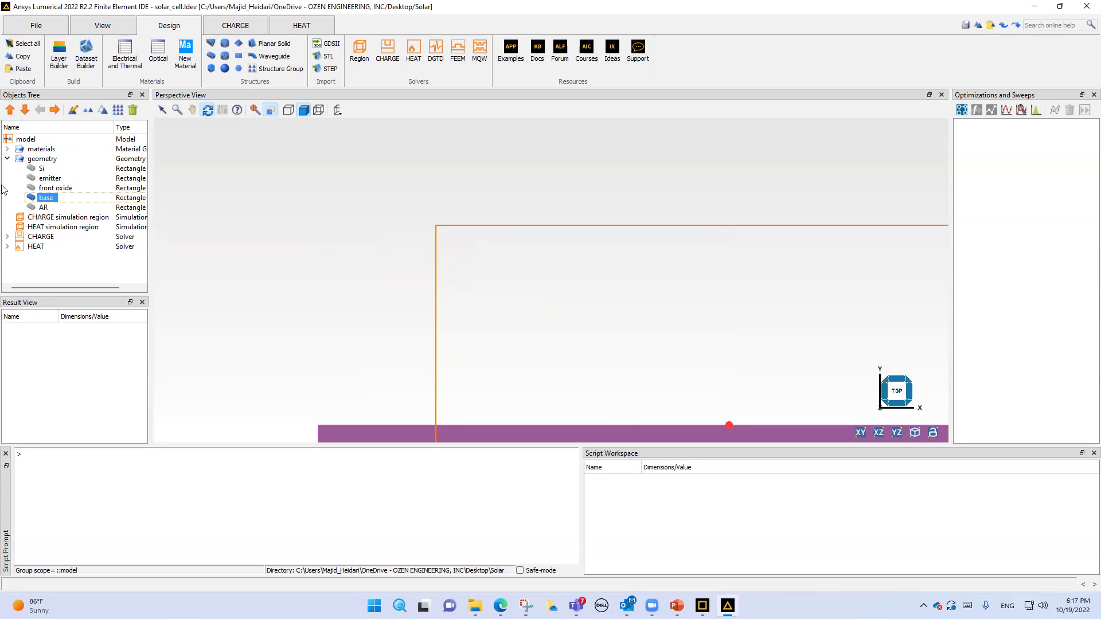
# Examine which project material the base uses and the electrical and thermal entries under Al (Aluminium) - CRC.
pyautogui.click(7, 158)
pyautogui.click(7, 159)
pyautogui.click(7, 149)
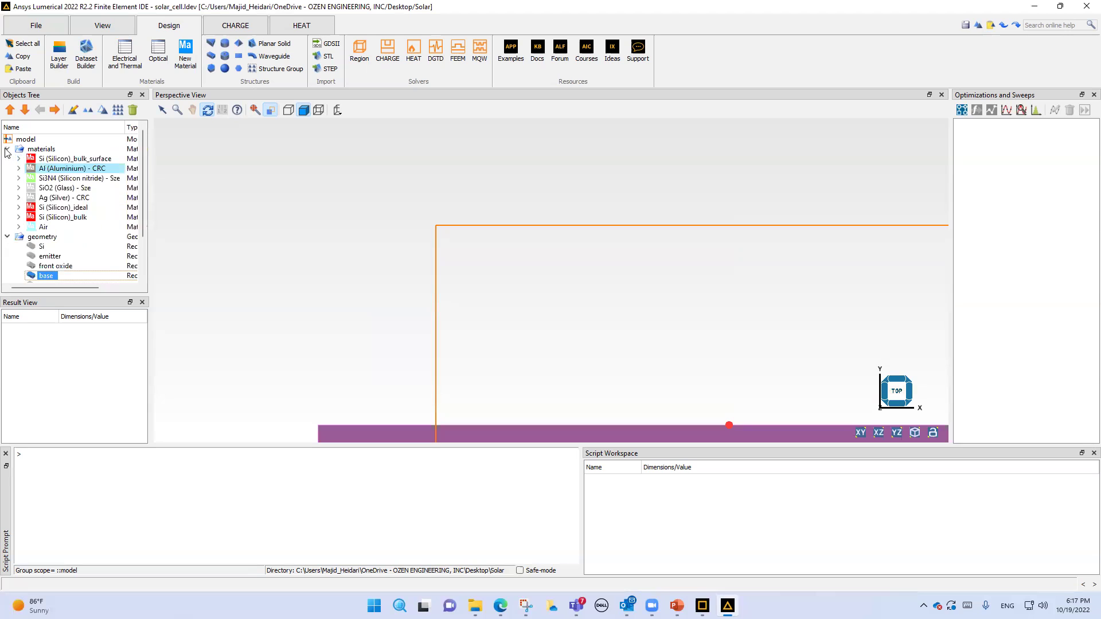
pyautogui.click(48, 283)
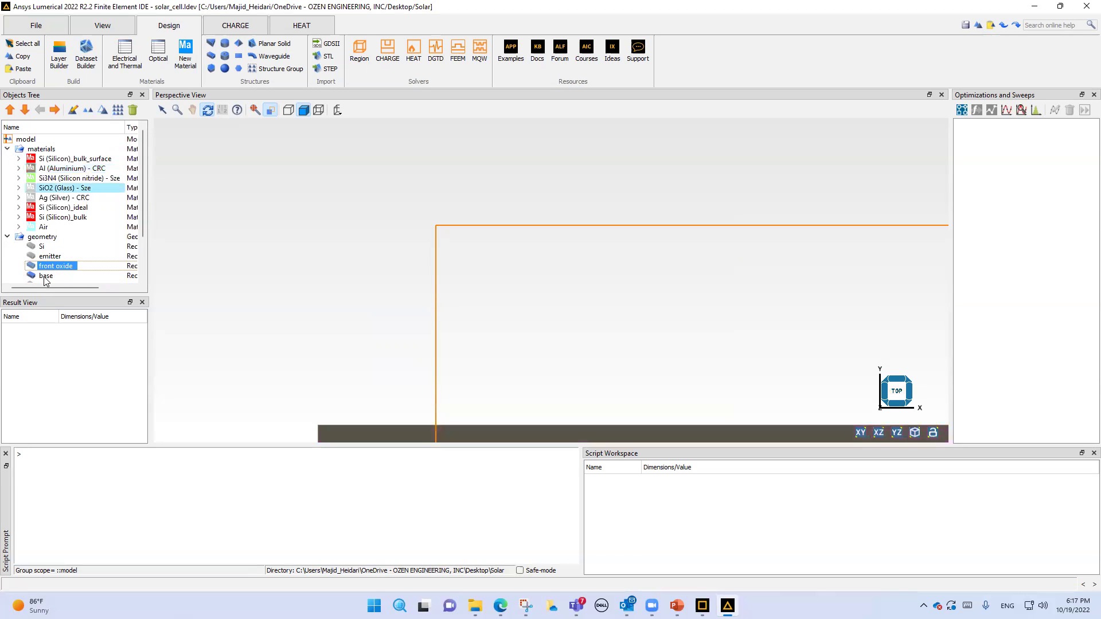
pyautogui.click(47, 284)
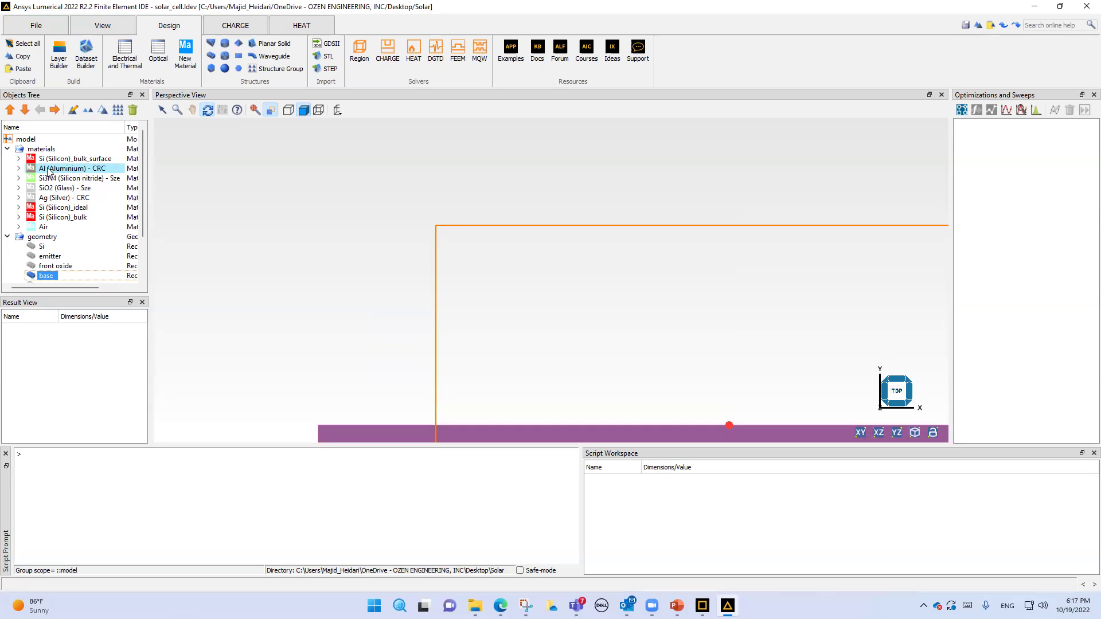
pyautogui.click(19, 169)
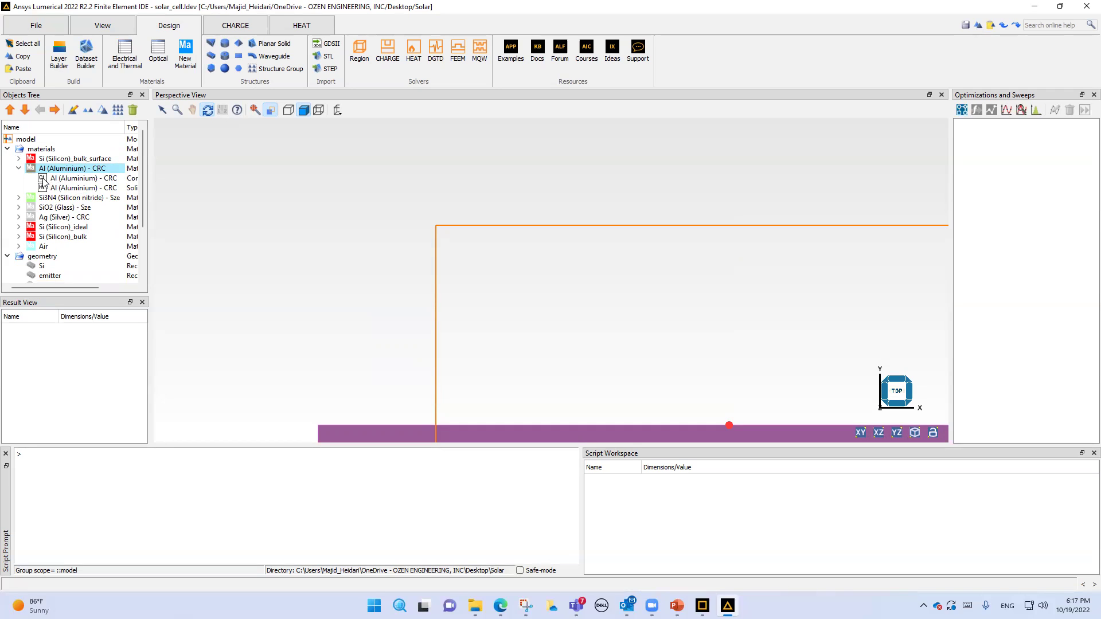
pyautogui.click(78, 179)
pyautogui.click(70, 188)
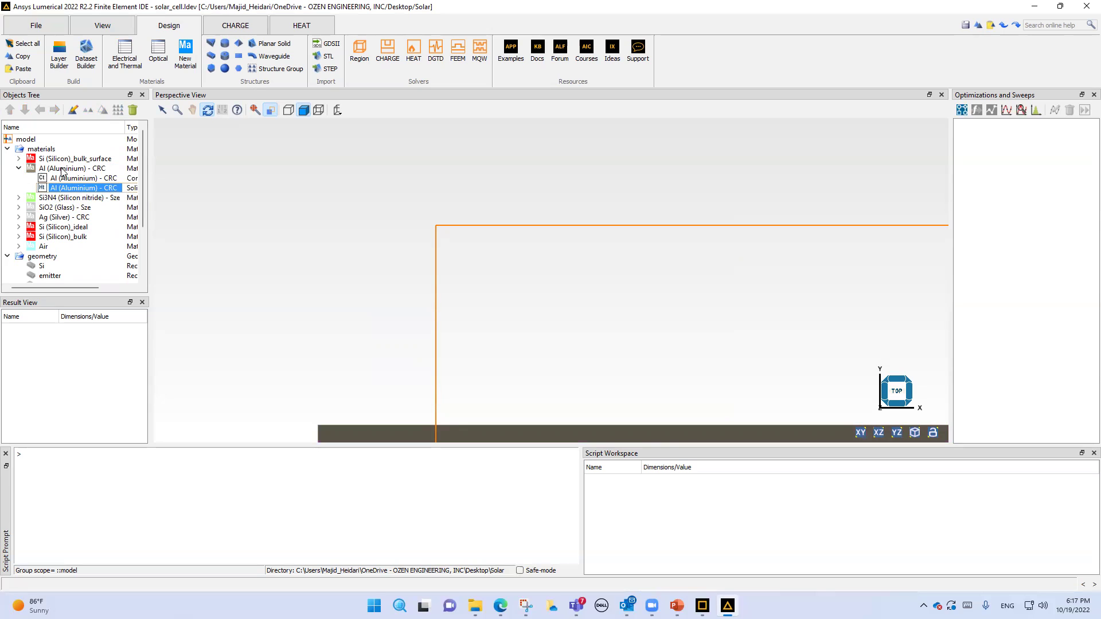
pyautogui.click(19, 169)
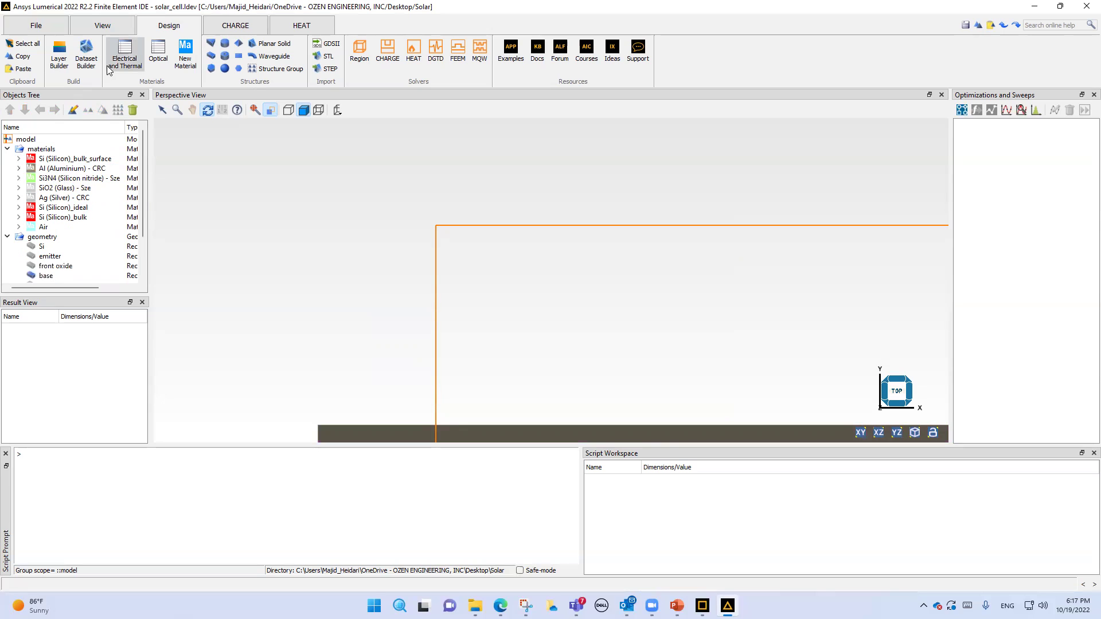
# Examine the display colour and work function of Al (Aluminium) - CRC in the electrical and thermal material database.
pyautogui.click(125, 63)
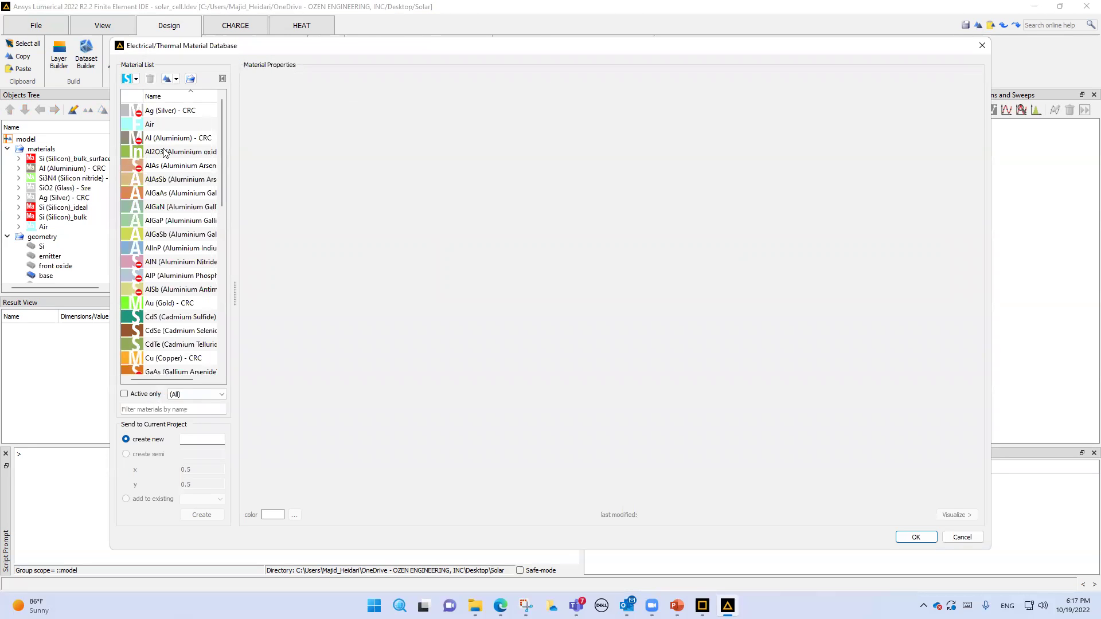
pyautogui.click(175, 139)
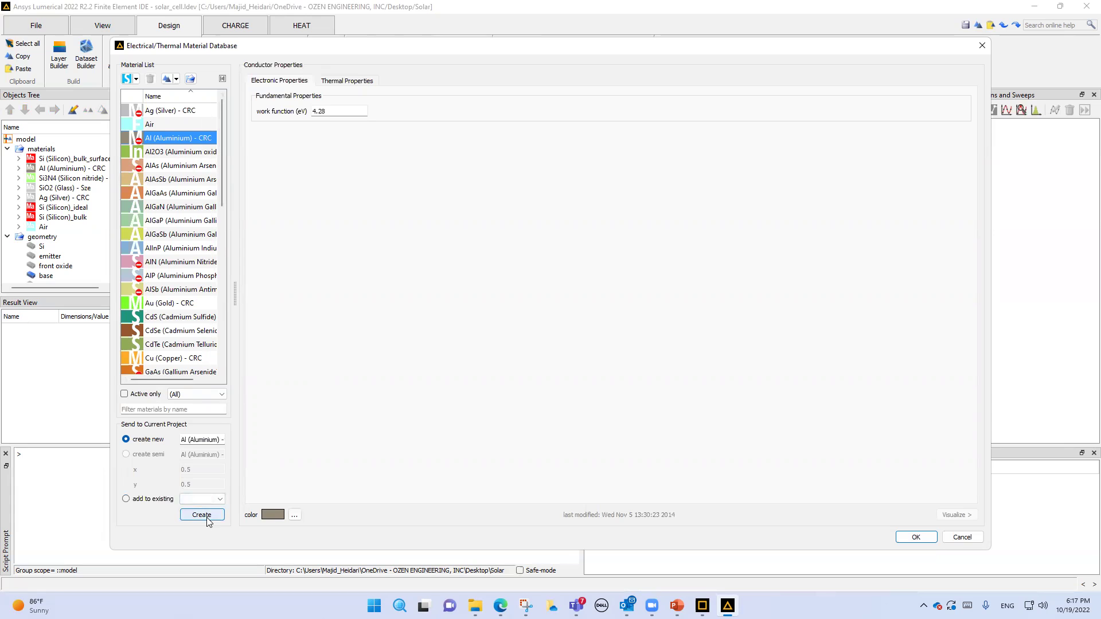
pyautogui.click(295, 515)
pyautogui.click(672, 408)
pyautogui.moveTo(330, 113); pyautogui.dragTo(292, 116)
# Examine aluminium's thermal properties and its temperature-dependent specific heat model, and close the material database without saving changes.
pyautogui.click(343, 83)
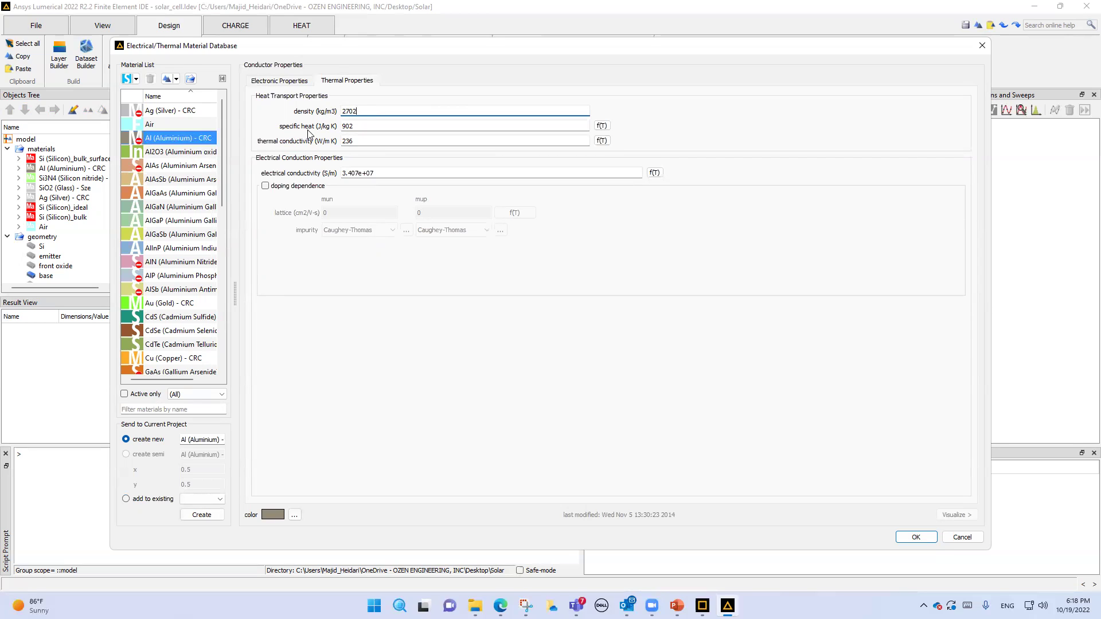
pyautogui.click(602, 126)
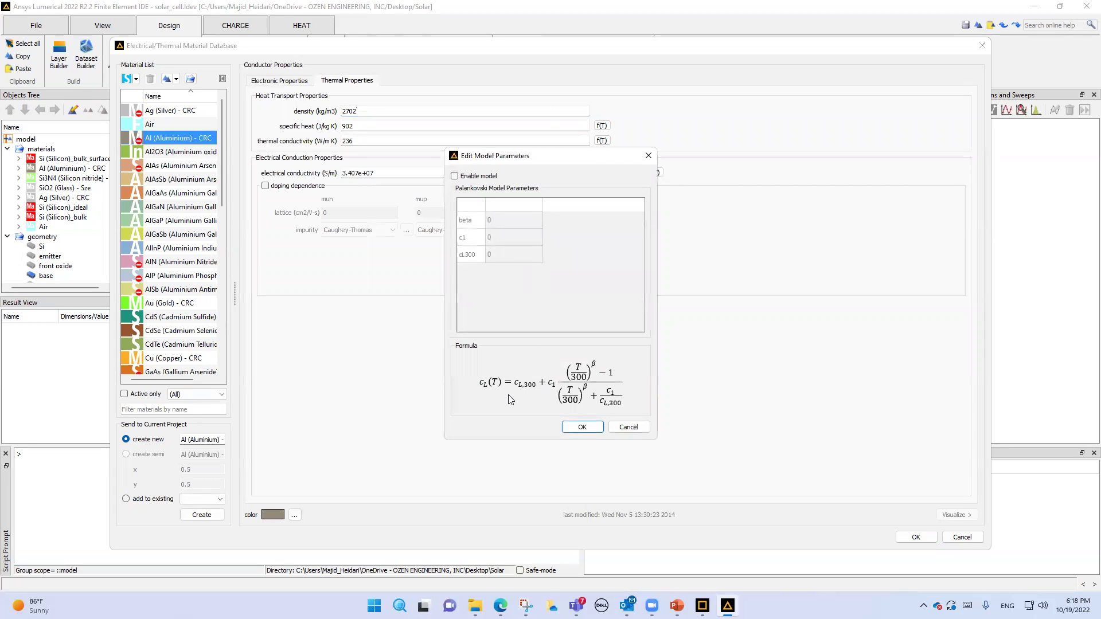
pyautogui.moveTo(505, 388)
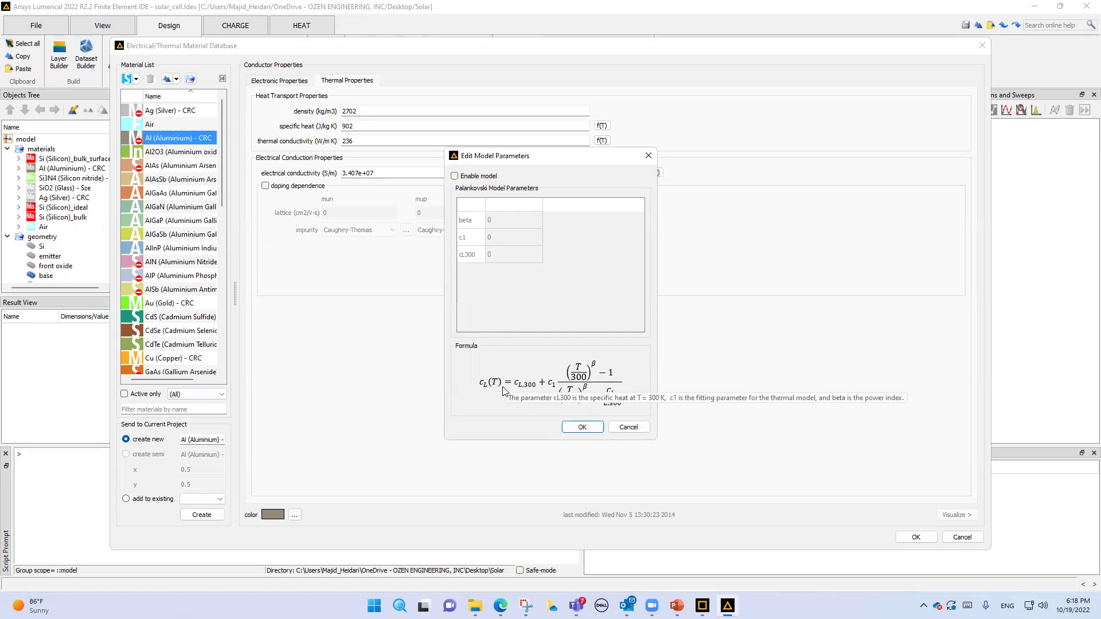
pyautogui.click(631, 427)
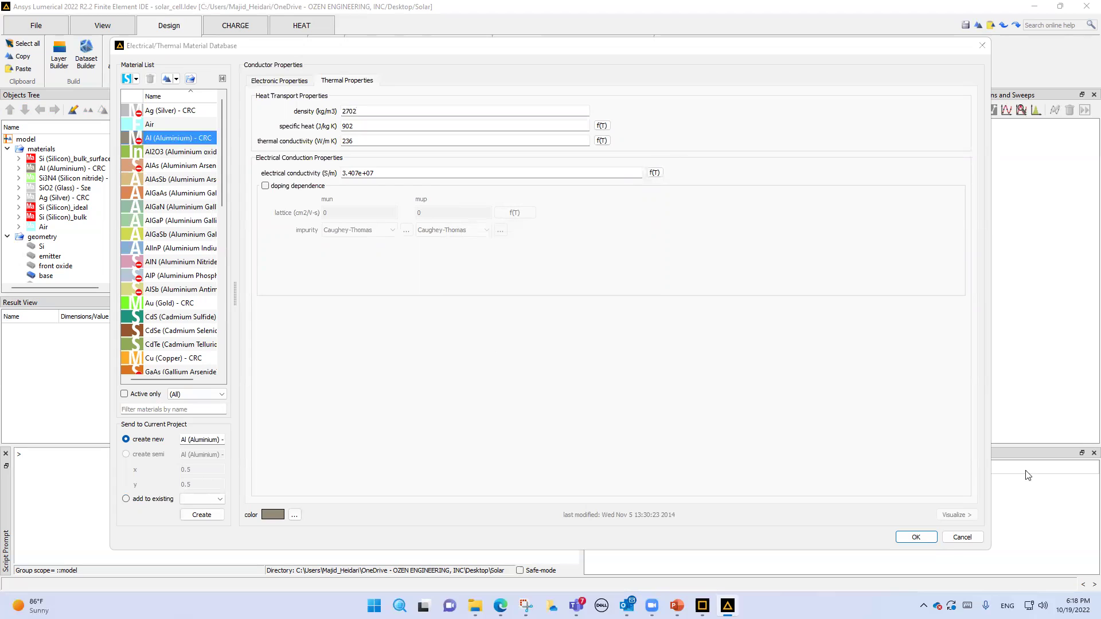
pyautogui.click(962, 538)
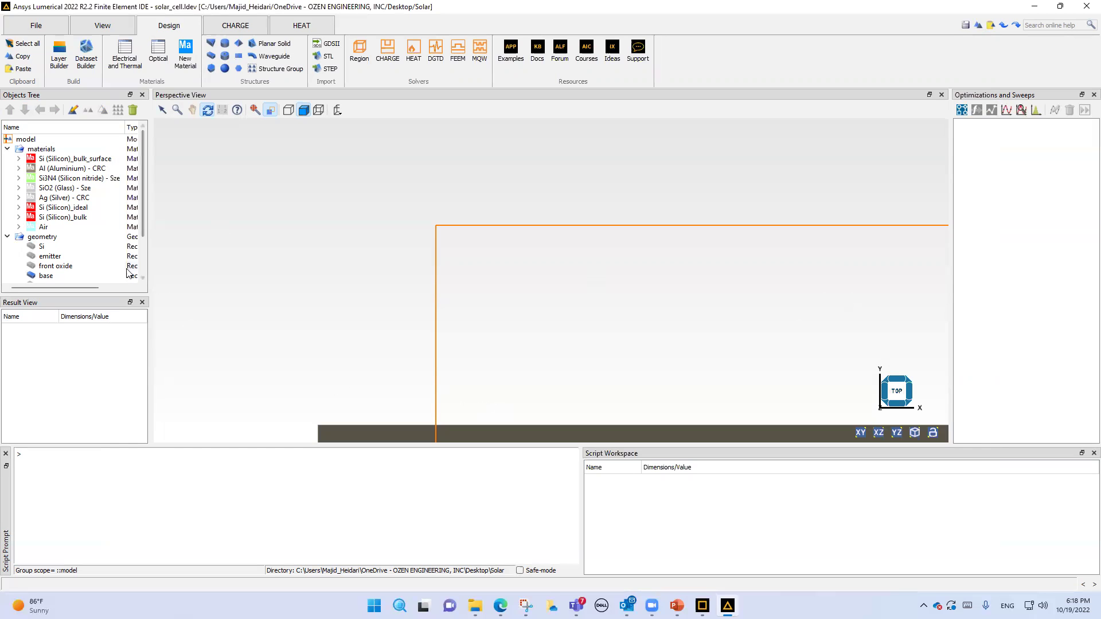
# Enable the Si rectangle in the geometry group.
pyautogui.click(40, 246)
pyautogui.rightClick(40, 247)
pyautogui.click(72, 266)
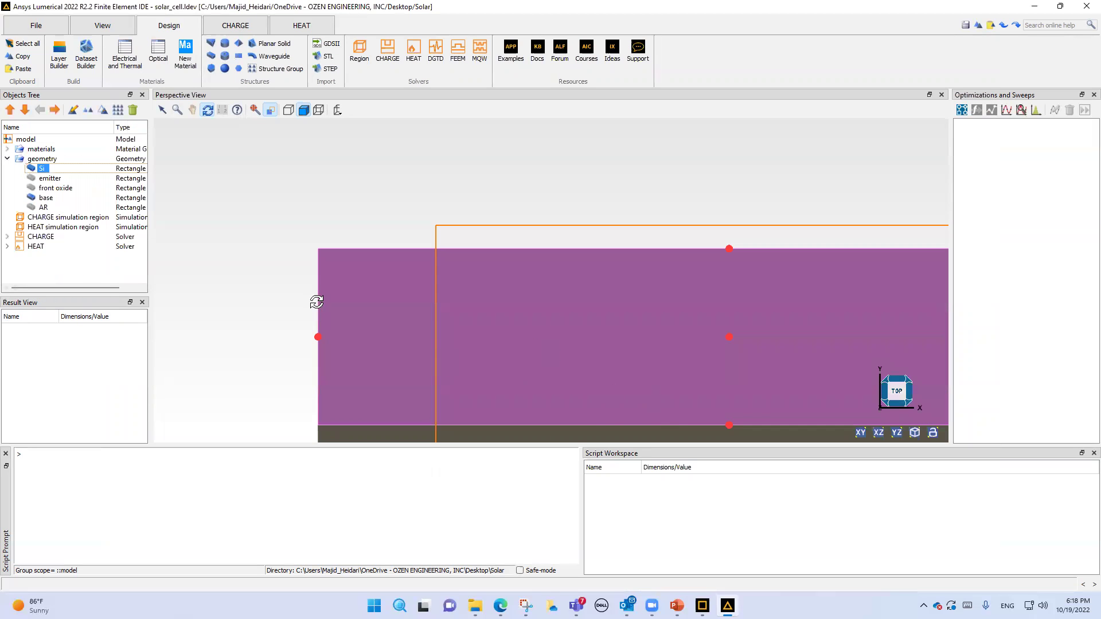
# Open the Si rectangle's properties and examine its assigned material and geometry spans, especially the y span.
pyautogui.rightClick(43, 168)
pyautogui.click(78, 175)
pyautogui.click(434, 223)
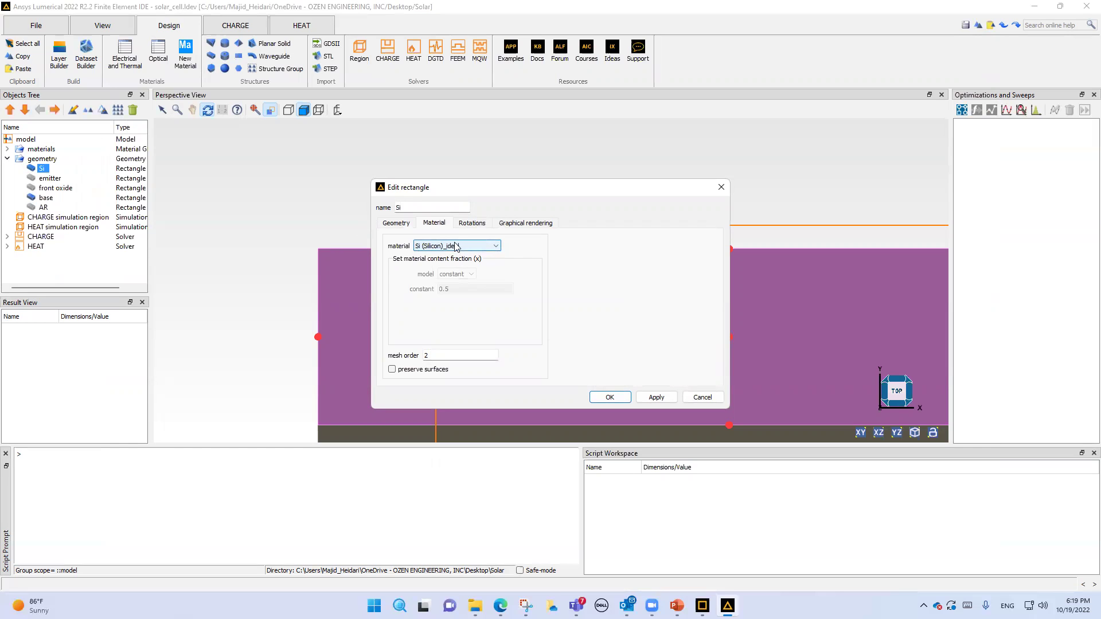
pyautogui.click(397, 223)
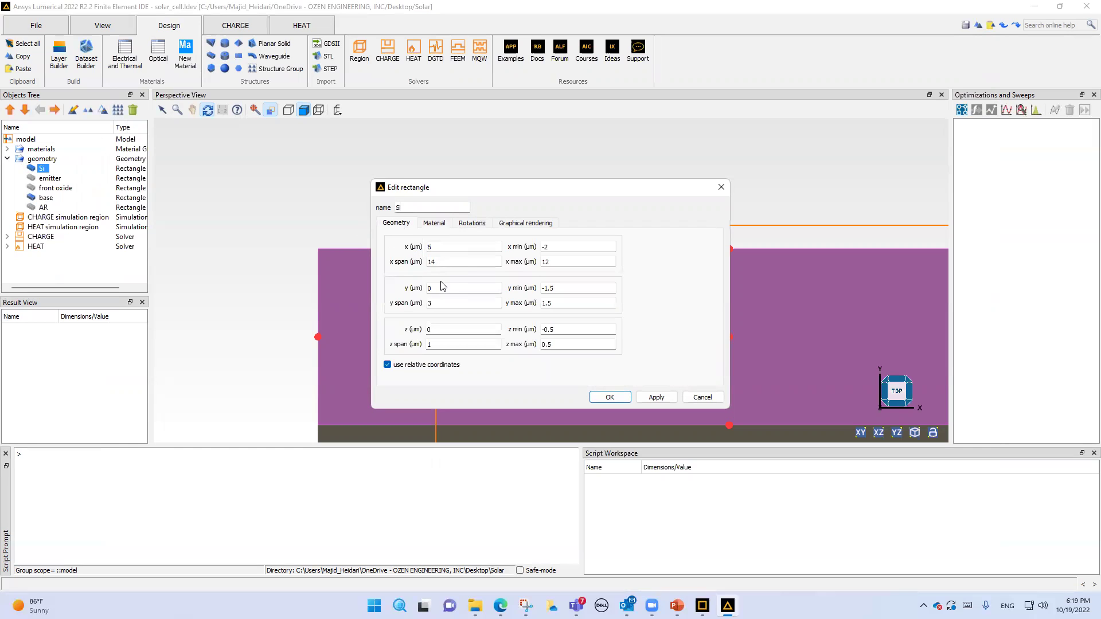
pyautogui.doubleClick(443, 302)
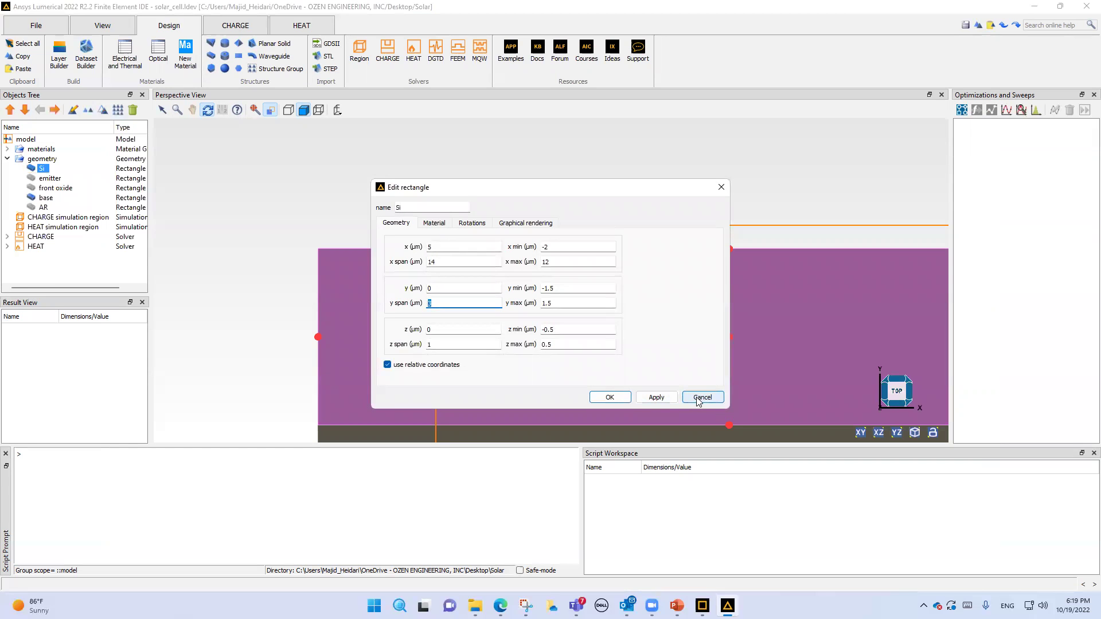
# Review the project materials available for the Si rectangle, and close its properties without saving changes.
pyautogui.click(437, 224)
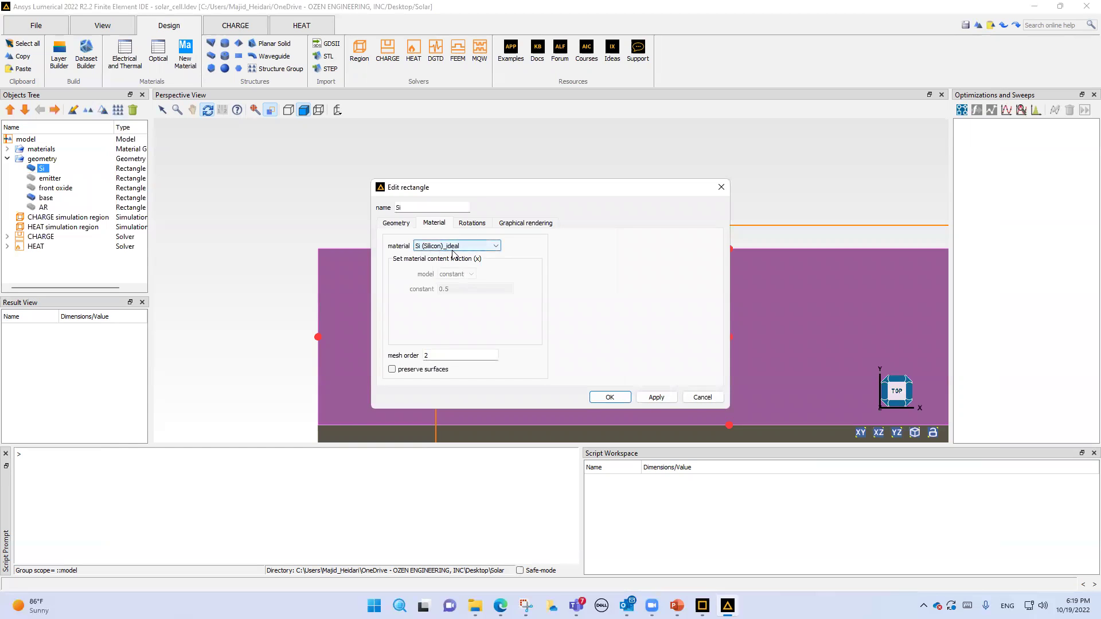
pyautogui.click(457, 250)
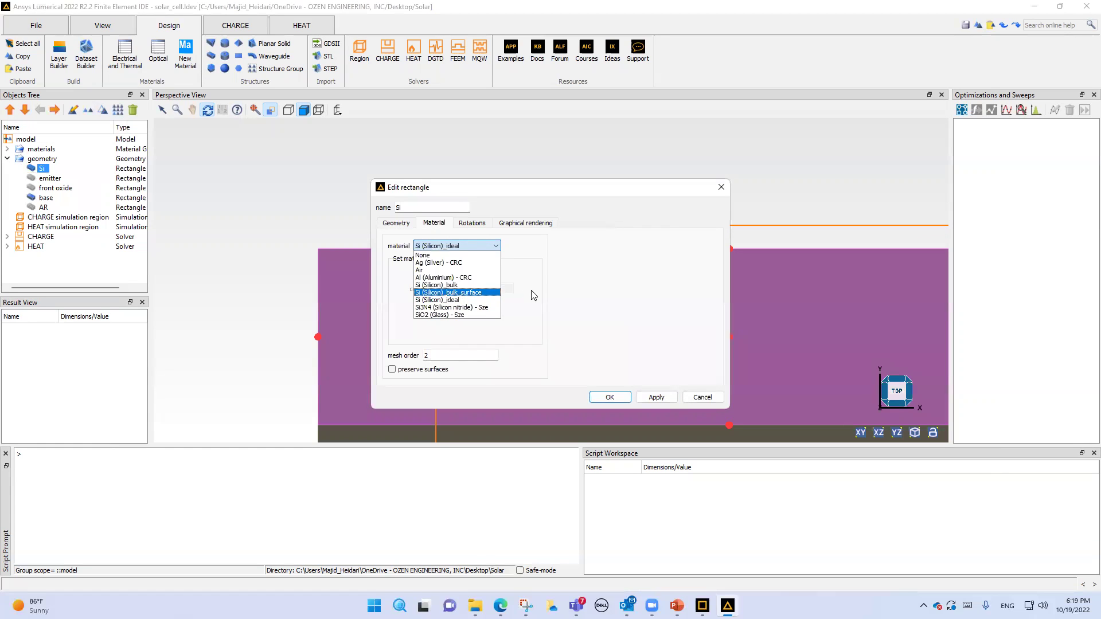
pyautogui.click(564, 292)
pyautogui.click(701, 397)
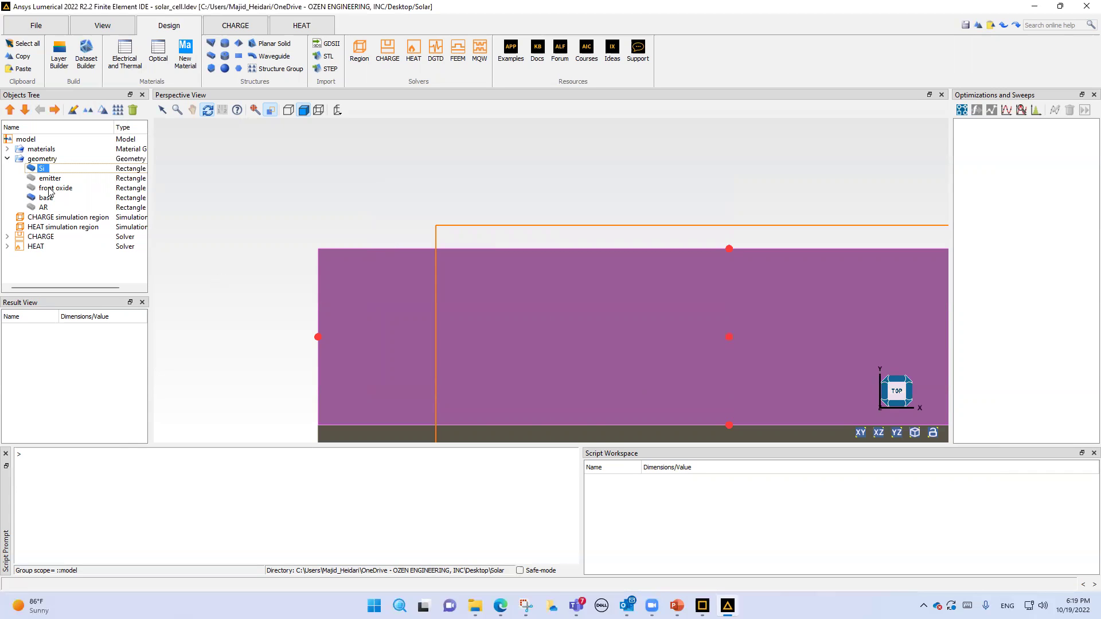
# Enable the AR rectangle in the geometry group.
pyautogui.click(43, 207)
pyautogui.rightClick(42, 209)
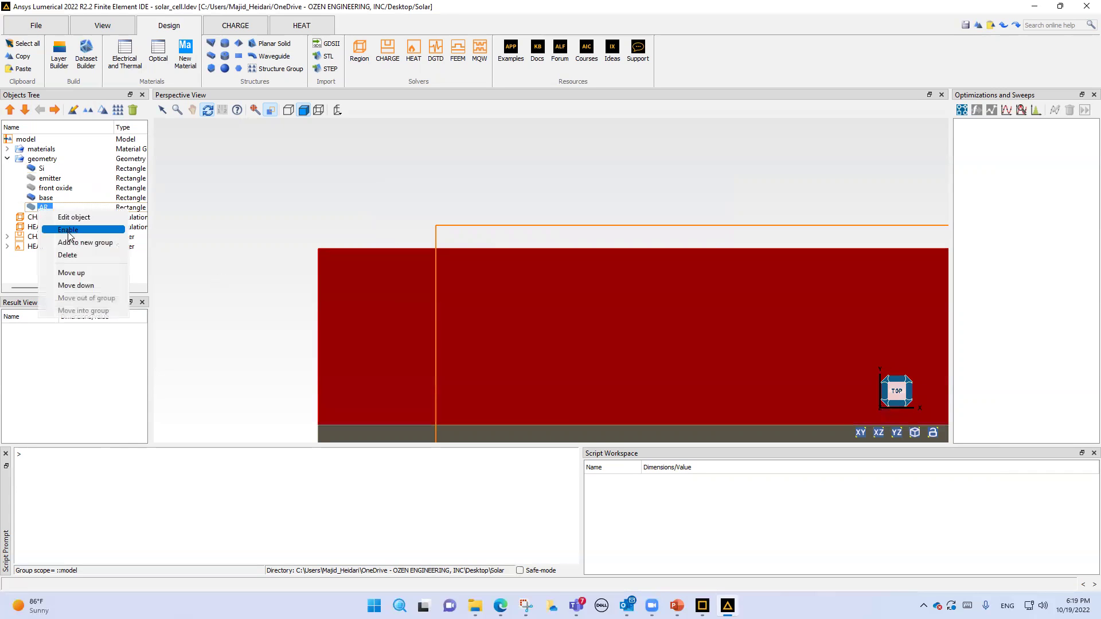
pyautogui.click(68, 230)
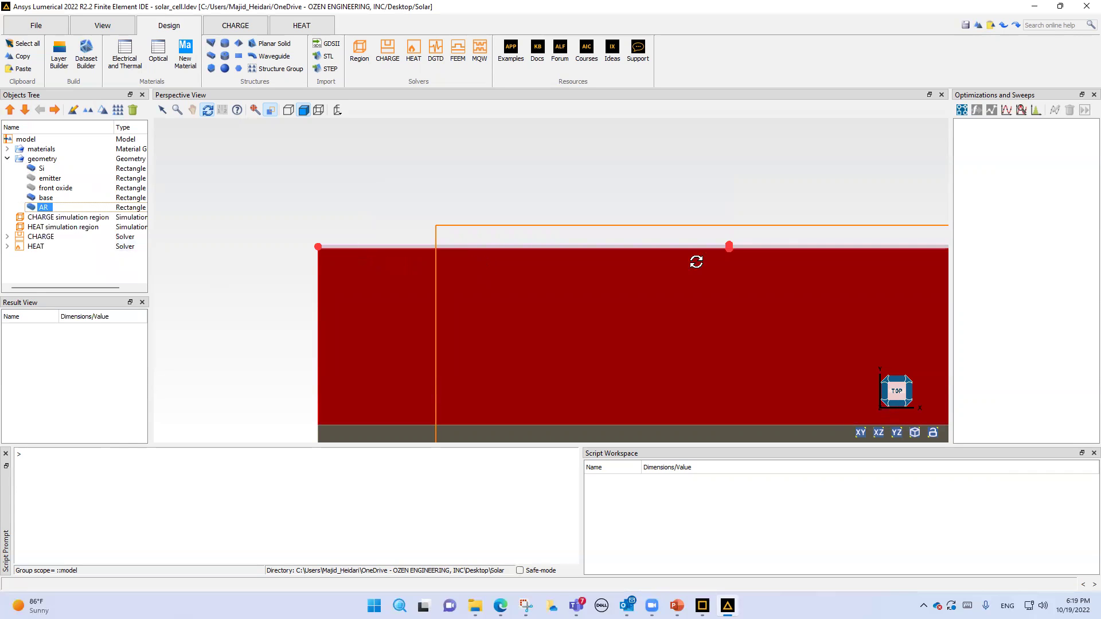
# Examine the AR rectangle's y span, material and mesh order, and close its properties without saving changes.
pyautogui.rightClick(48, 209)
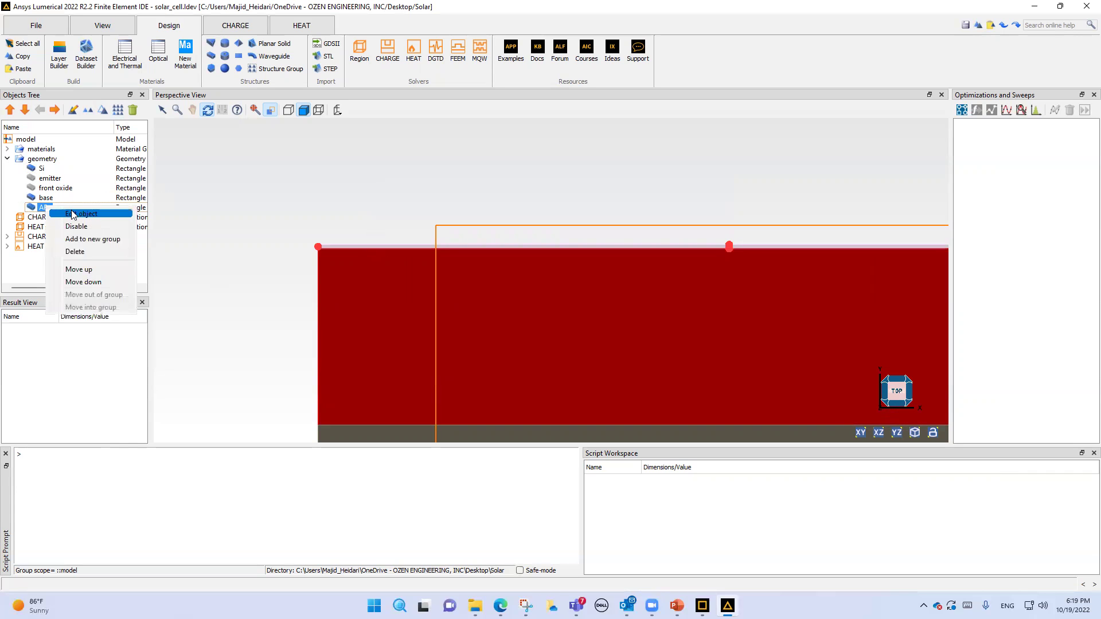
pyautogui.click(73, 214)
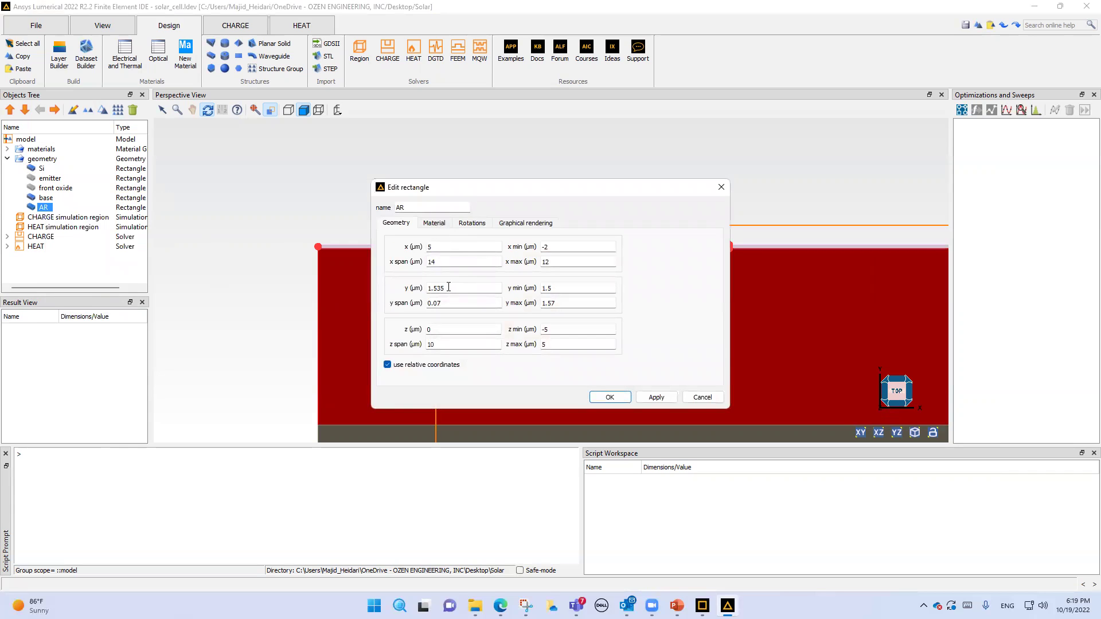
pyautogui.moveTo(446, 304); pyautogui.dragTo(384, 306)
pyautogui.click(435, 224)
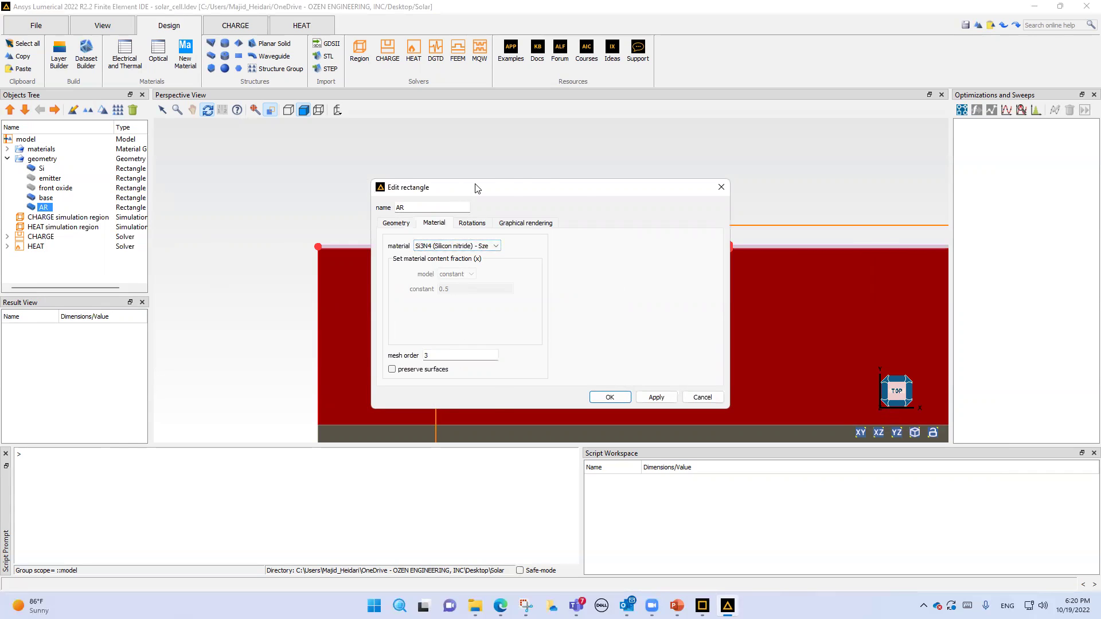
pyautogui.moveTo(474, 186); pyautogui.dragTo(598, 103)
pyautogui.doubleClick(546, 273)
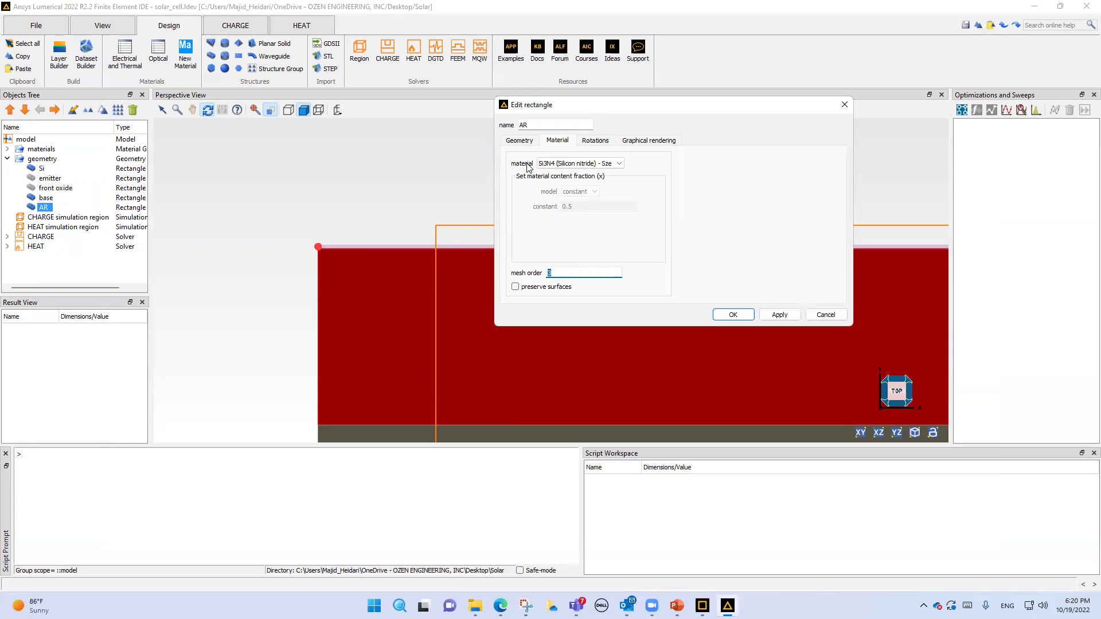
pyautogui.click(838, 320)
# Examine the Si rectangle's material and mesh order for comparison with the AR layer, and close its properties without changes.
pyautogui.rightClick(38, 168)
pyautogui.click(57, 175)
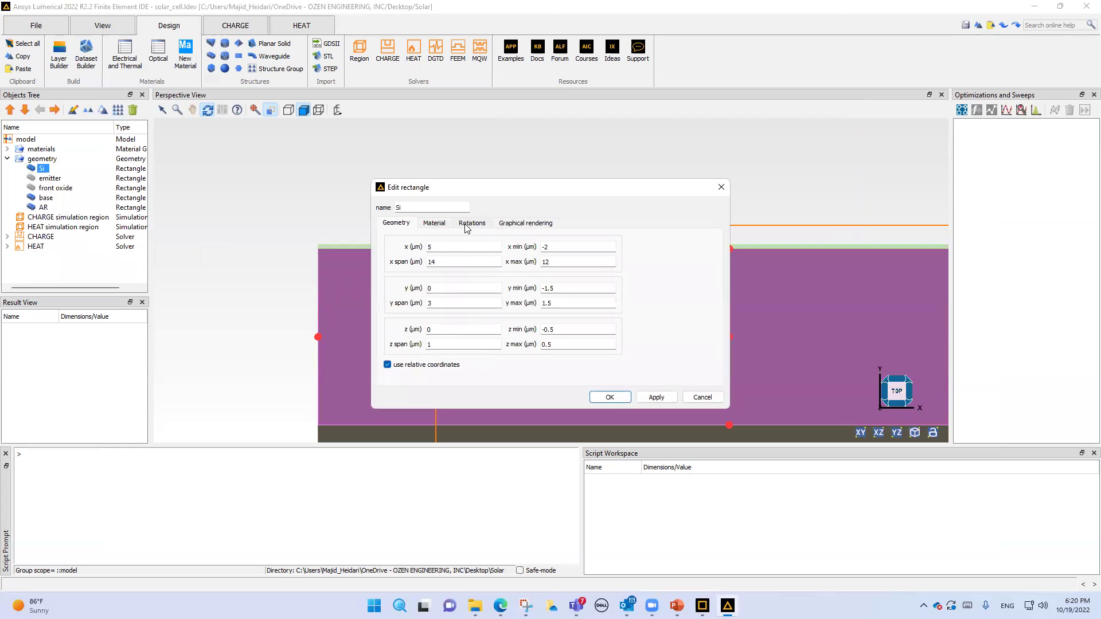
pyautogui.click(439, 226)
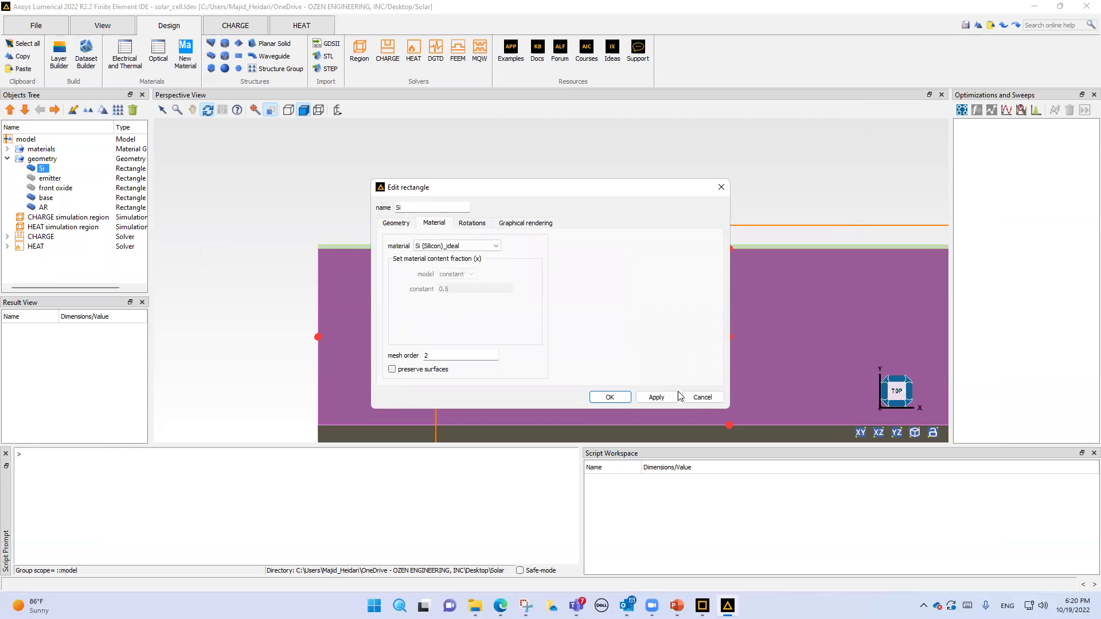
pyautogui.click(702, 397)
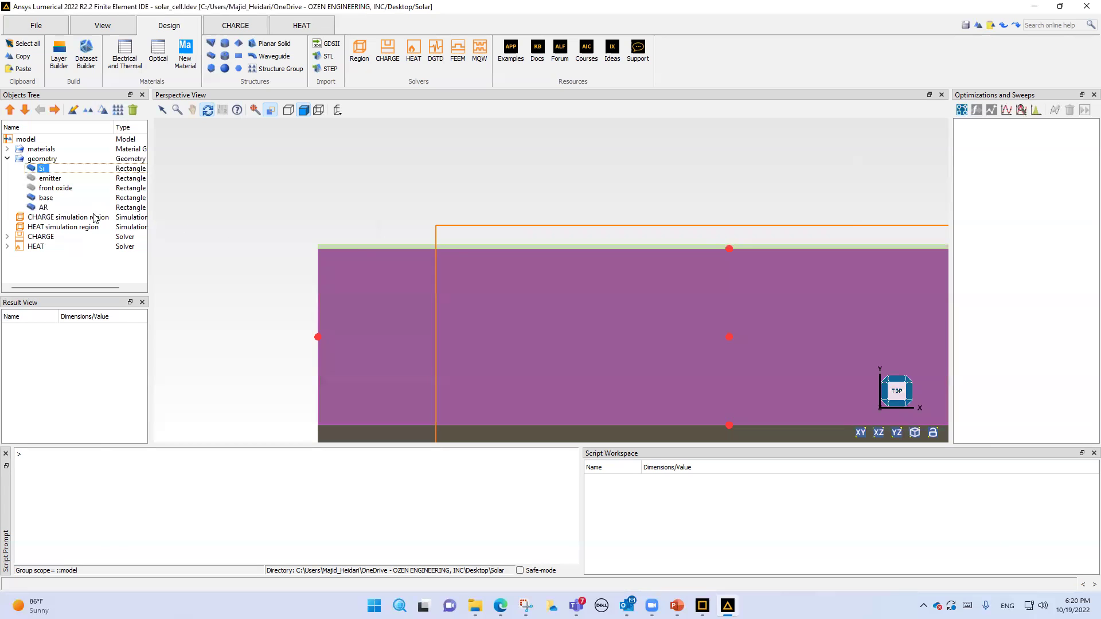
# Enable the emitter rectangle in the geometry group.
pyautogui.click(51, 179)
pyautogui.rightClick(52, 179)
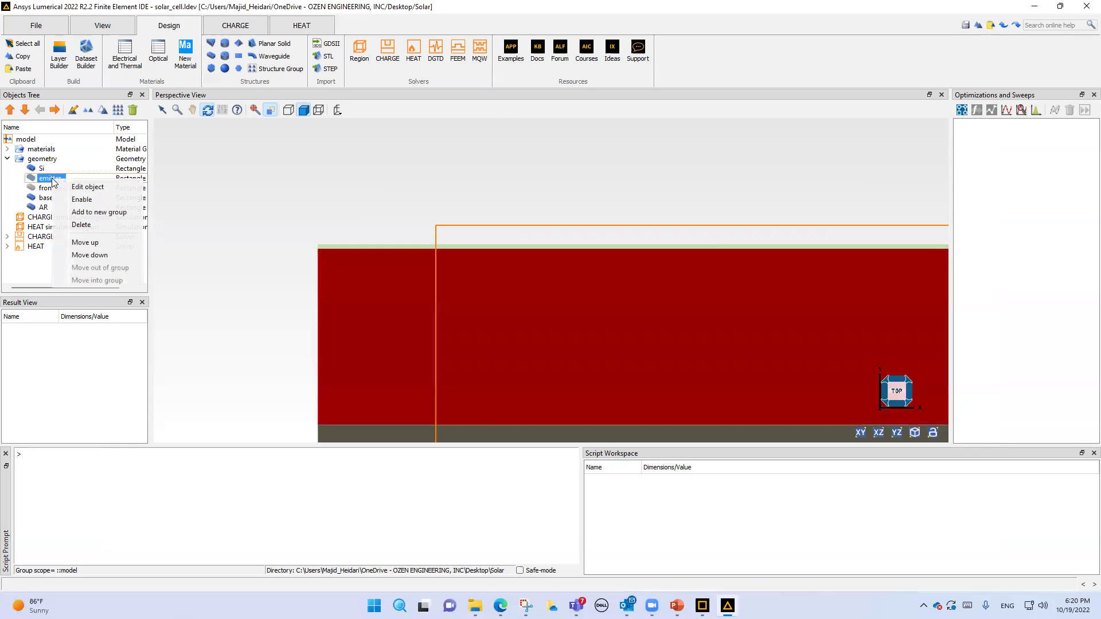
pyautogui.click(81, 200)
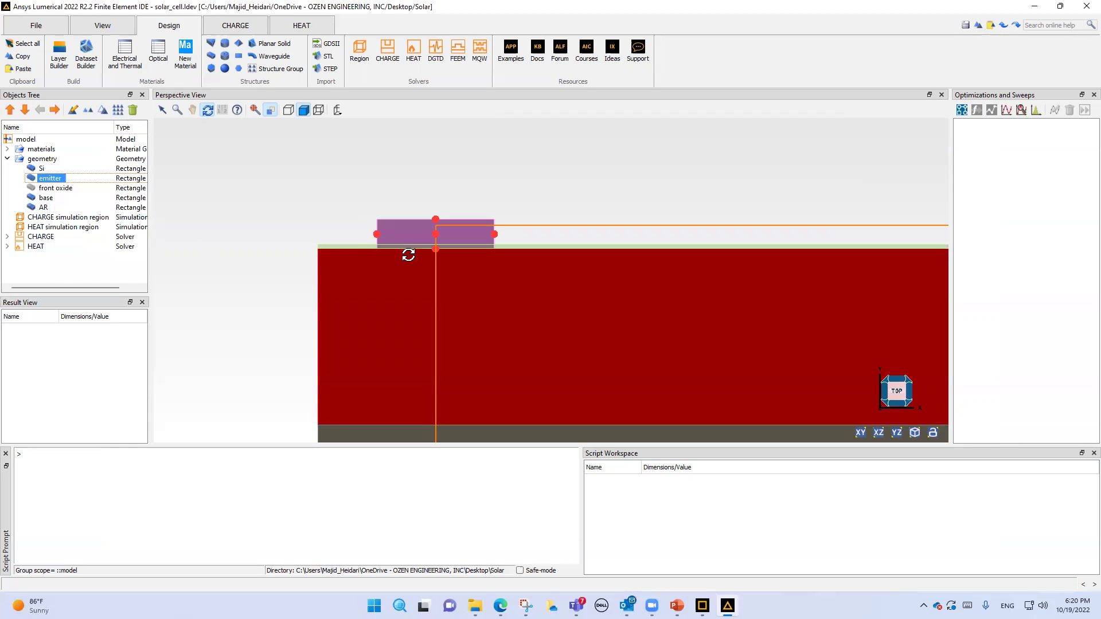
# Examine the emitter's material and its x and y spans, and close its properties without saving changes.
pyautogui.rightClick(51, 179)
pyautogui.click(81, 185)
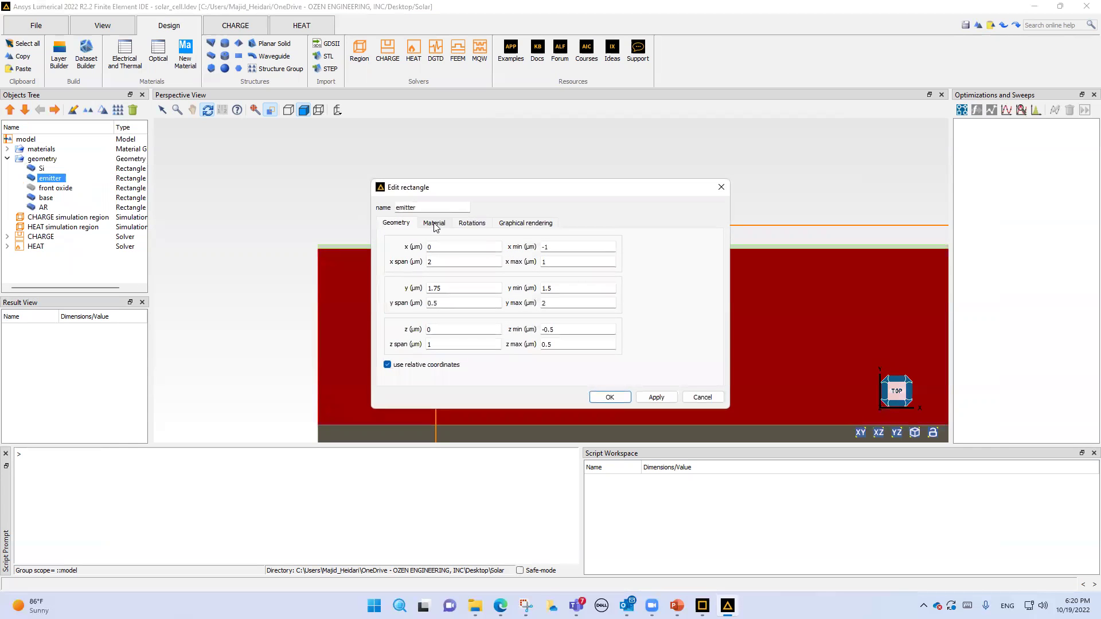
pyautogui.click(434, 225)
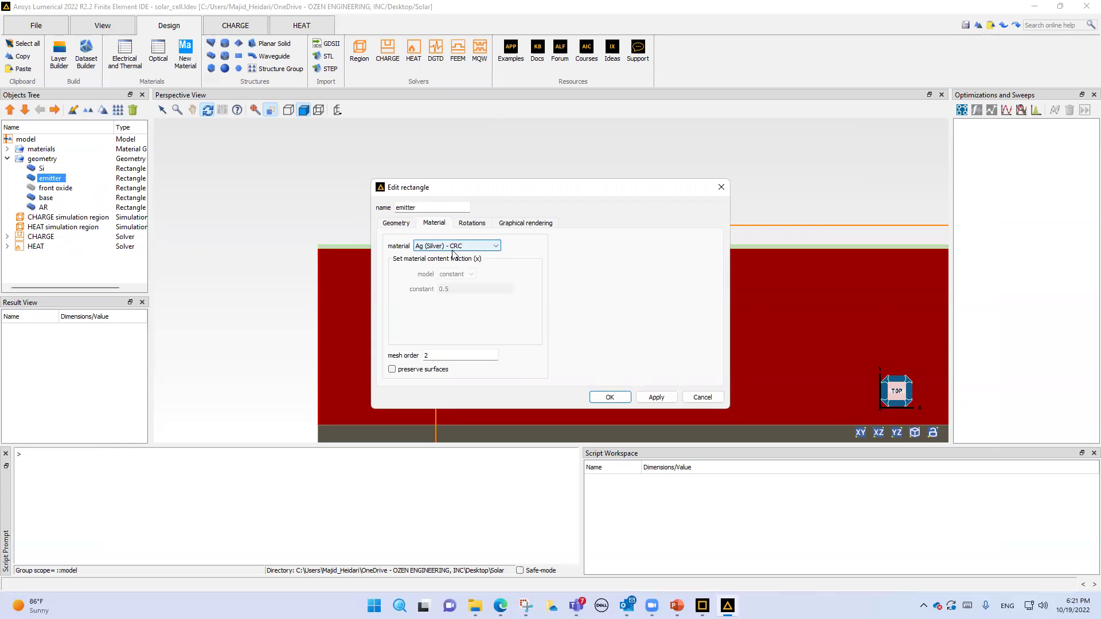
pyautogui.click(396, 224)
pyautogui.write('2')
pyautogui.moveTo(438, 303); pyautogui.dragTo(371, 310)
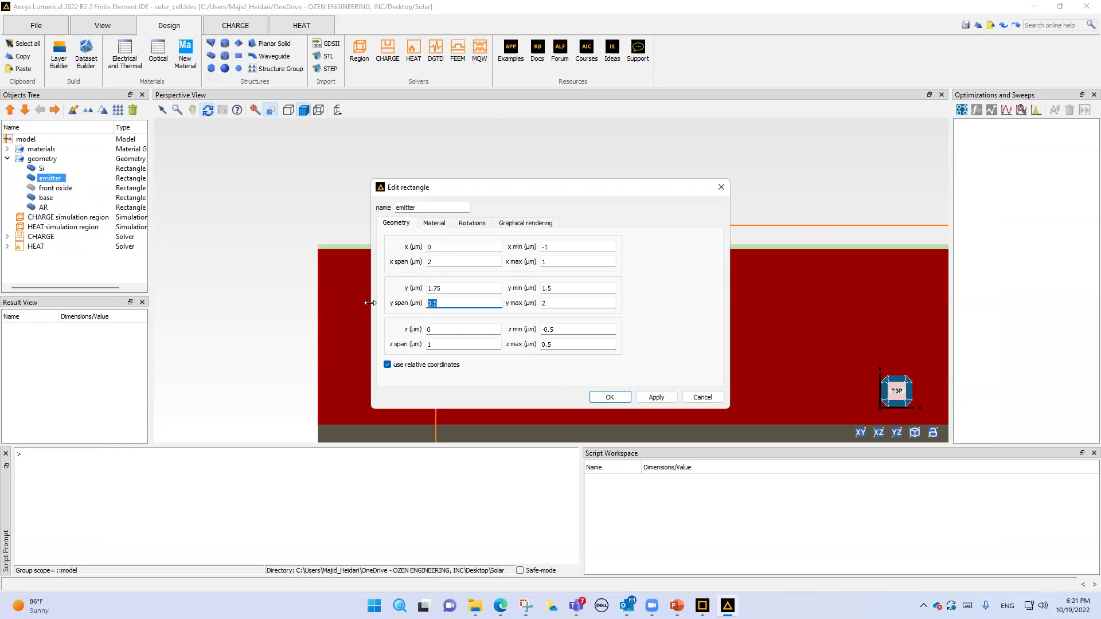
pyautogui.click(437, 263)
pyautogui.doubleClick(430, 263)
pyautogui.click(433, 224)
pyautogui.click(702, 396)
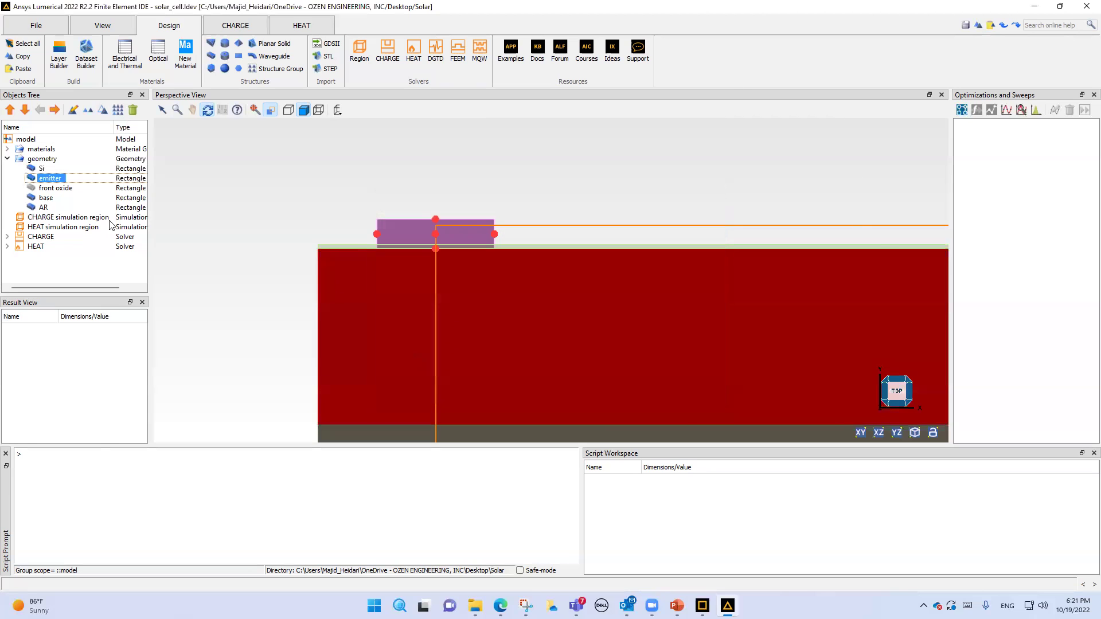
# Enable the front oxide rectangle in the geometry group.
pyautogui.click(57, 188)
pyautogui.rightClick(64, 190)
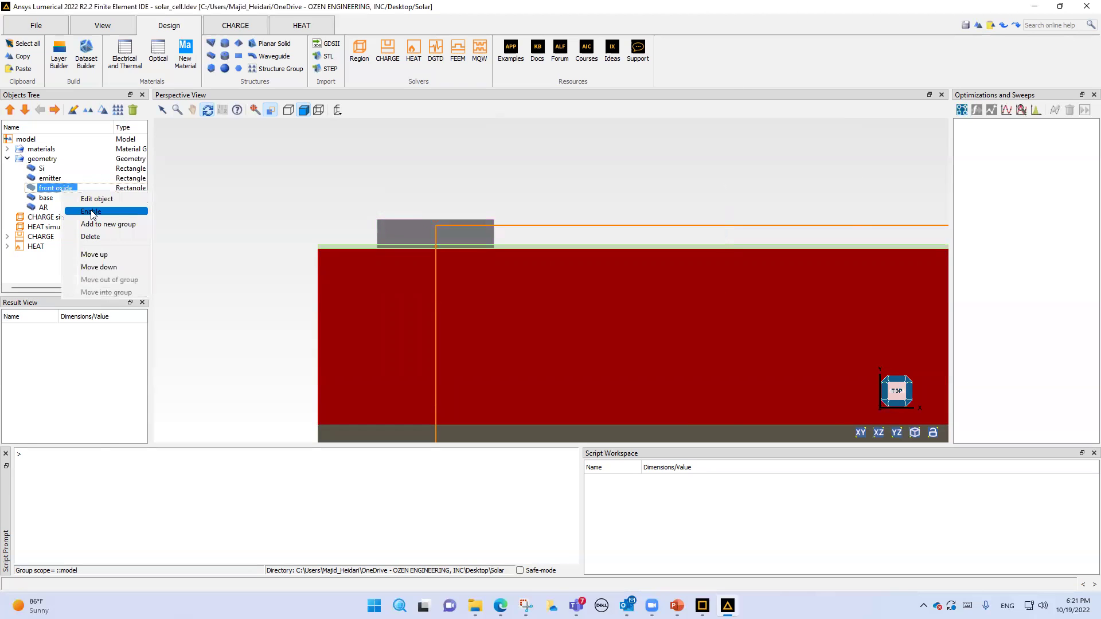
pyautogui.press('Escape')
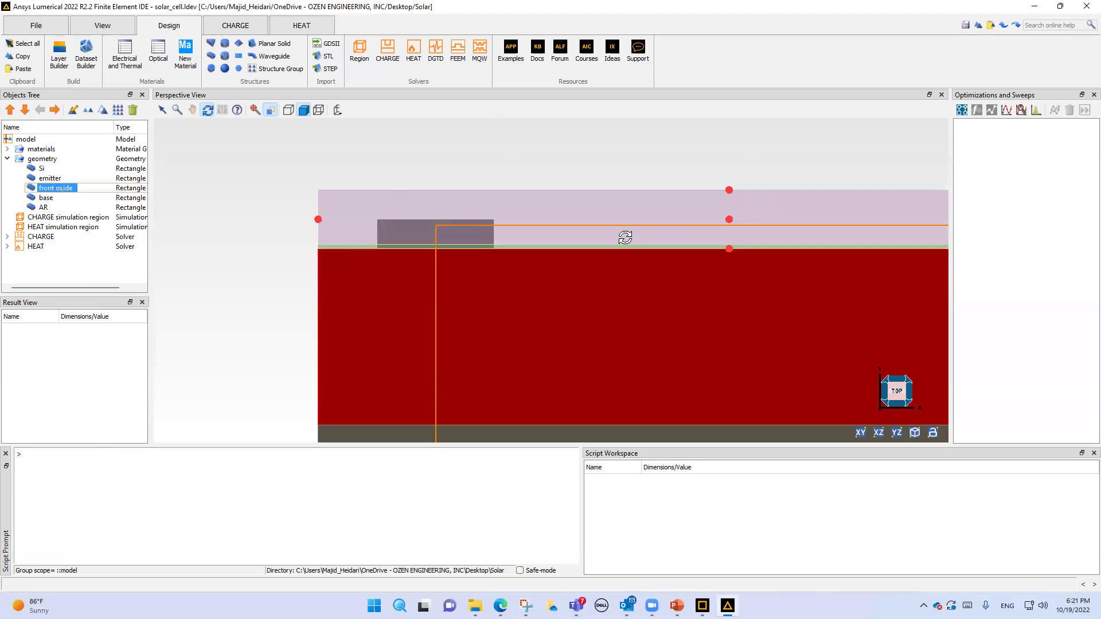
# Examine the front oxide's dimensions, material and mesh order, and close its properties without saving changes.
pyautogui.rightClick(46, 188)
pyautogui.click(72, 192)
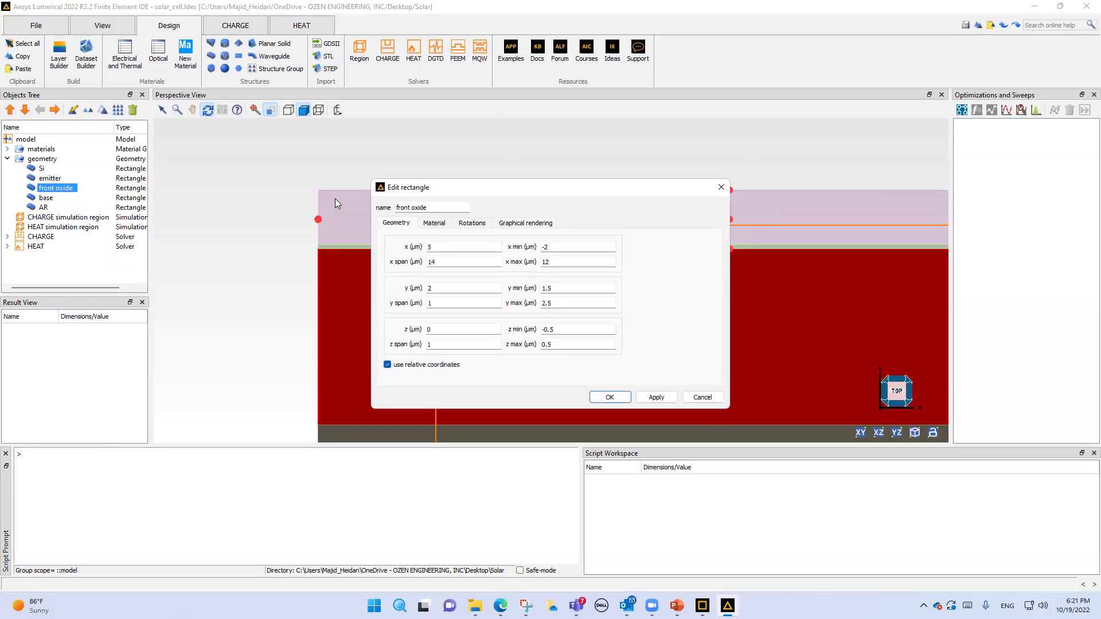
pyautogui.click(433, 223)
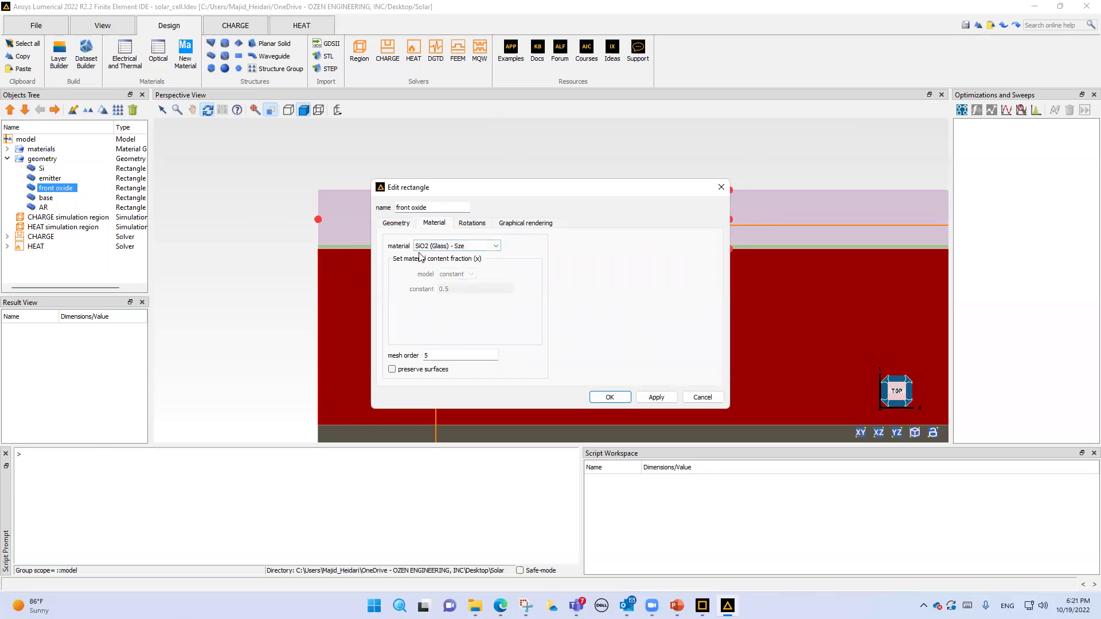
pyautogui.doubleClick(427, 356)
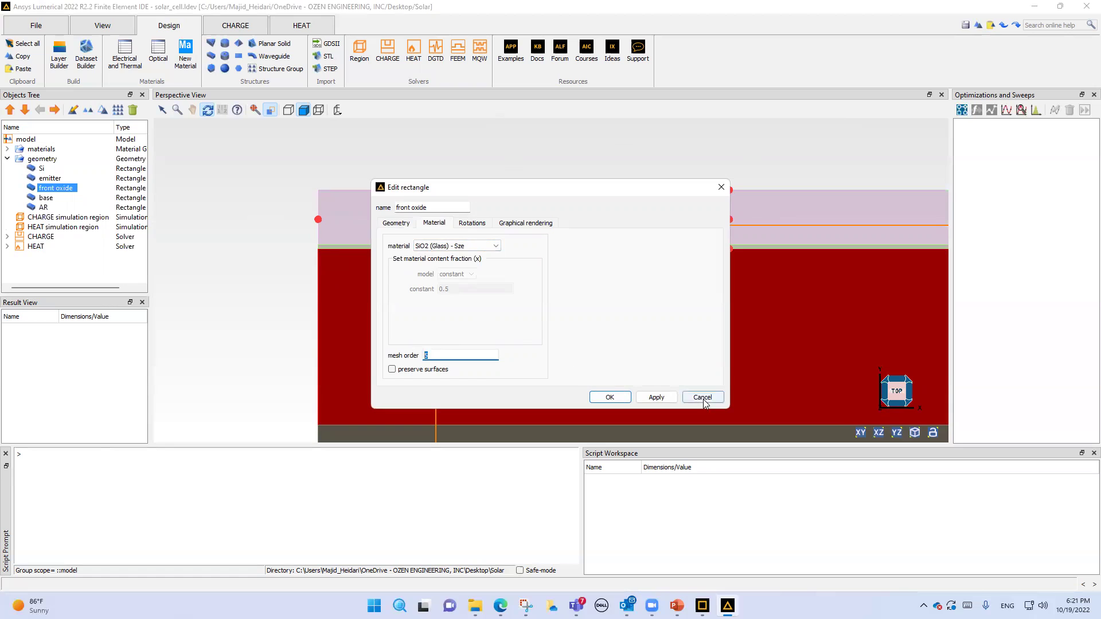
pyautogui.click(701, 397)
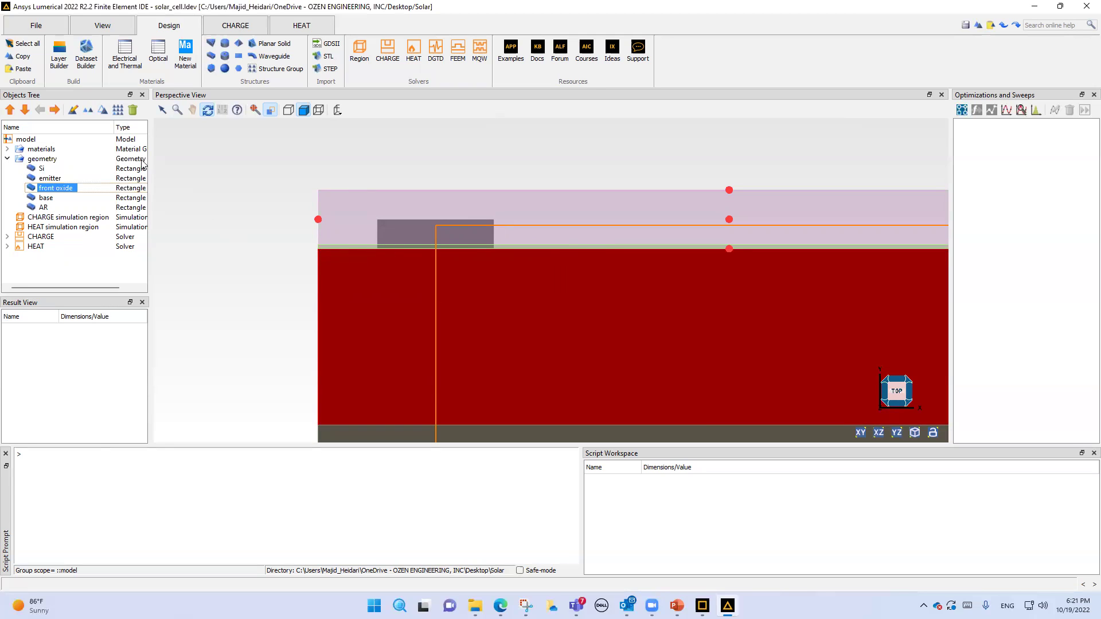
# Activate the selection tool and select the AR layer where it meets the emitter in the perspective view.
pyautogui.click(162, 110)
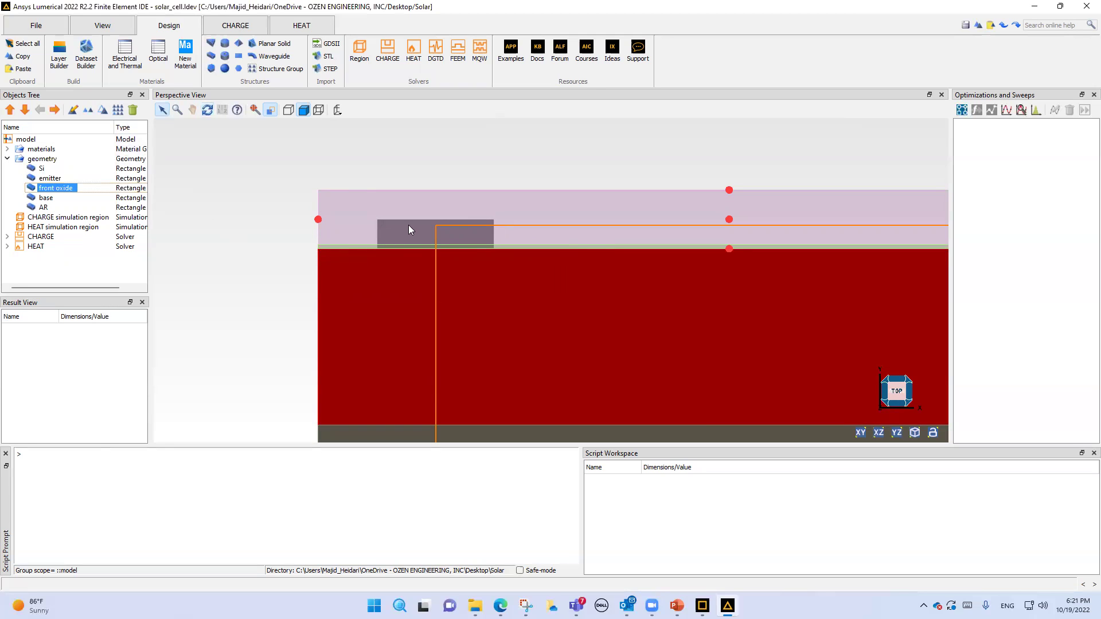
pyautogui.click(496, 246)
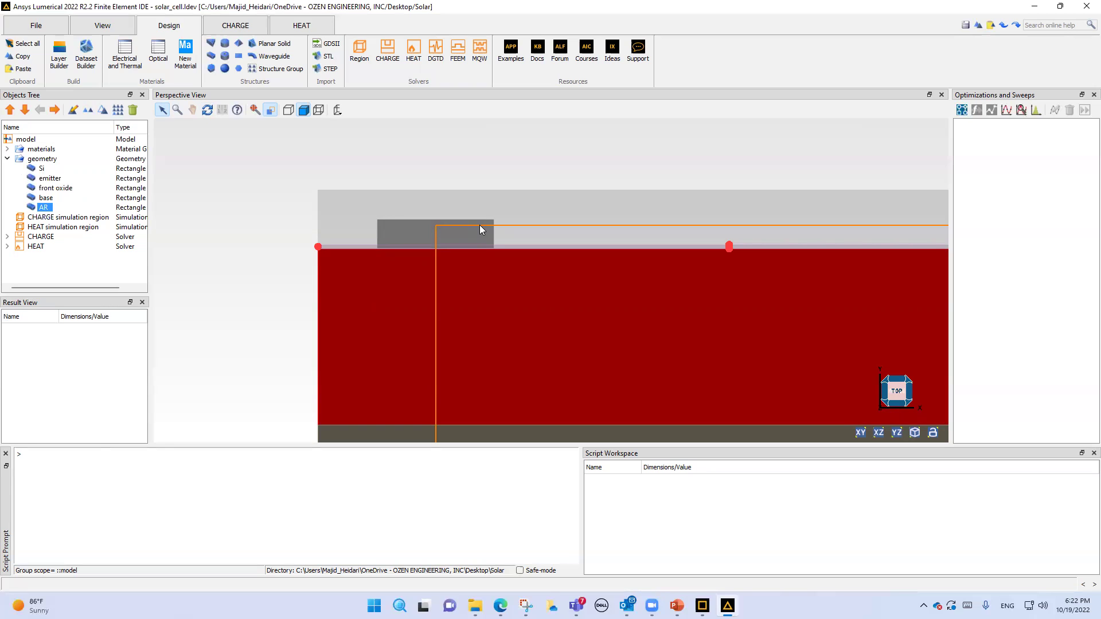
pyautogui.rightClick(45, 207)
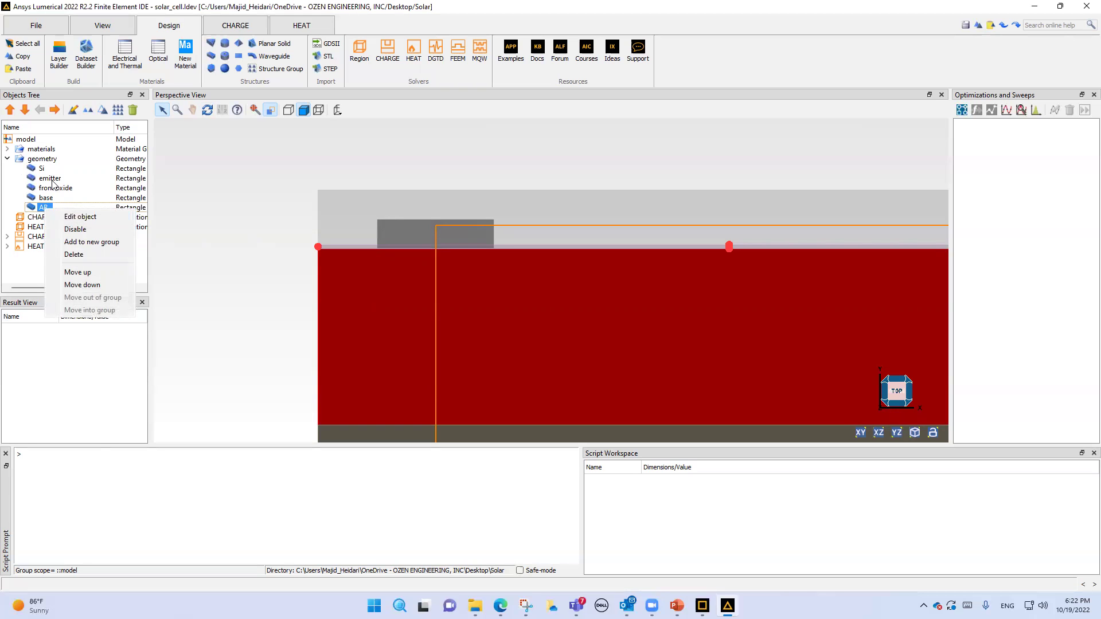
# Check the mesh order assigned to the emitter's material, and close its properties without saving changes.
pyautogui.rightClick(52, 180)
pyautogui.click(78, 188)
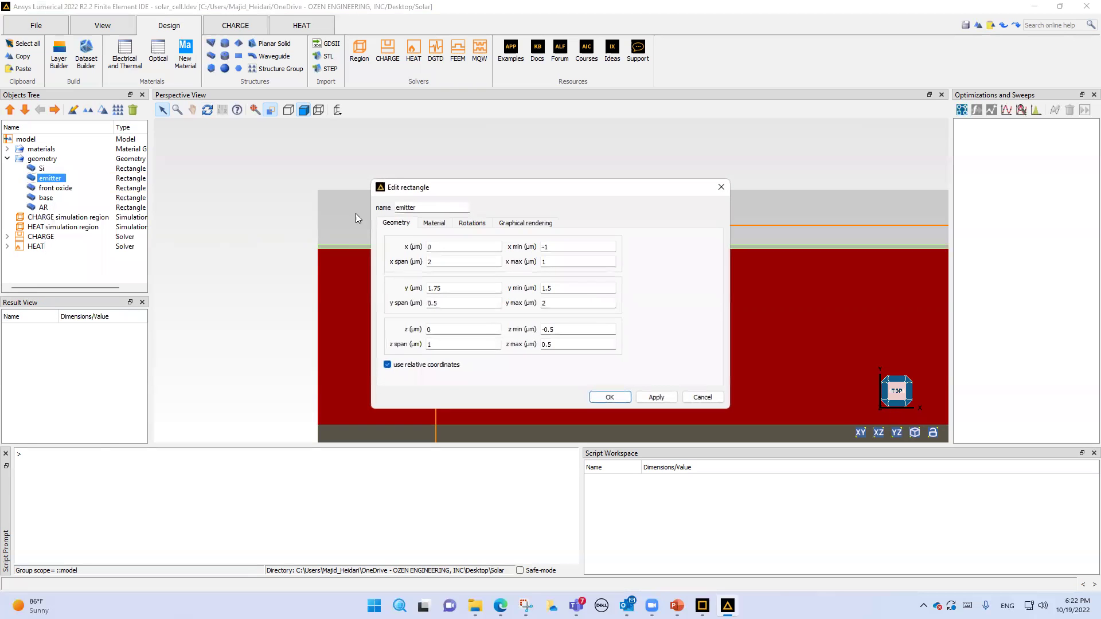
pyautogui.click(434, 224)
pyautogui.moveTo(442, 357); pyautogui.dragTo(382, 359)
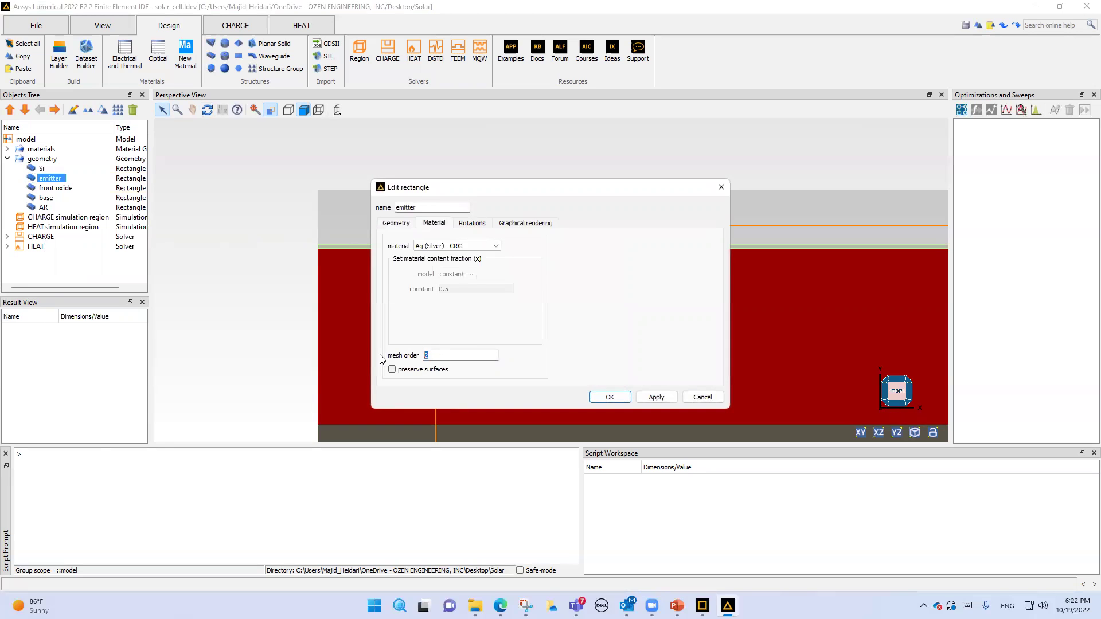
pyautogui.click(702, 397)
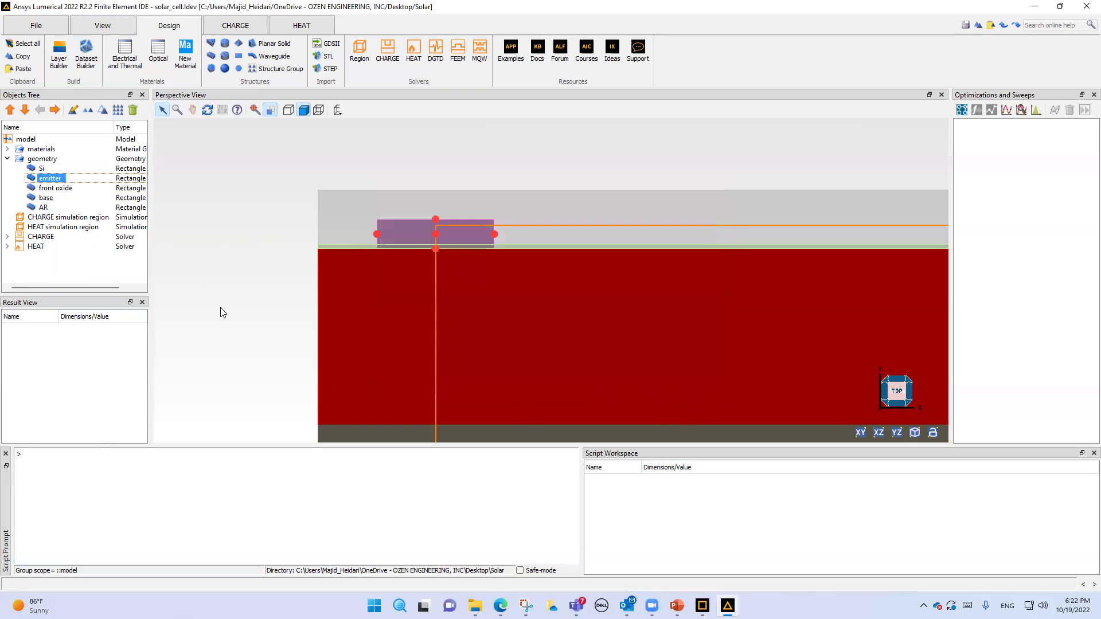
# Check the front oxide's dimensions, material and mesh order, and close its properties without saving changes.
pyautogui.rightClick(46, 190)
pyautogui.click(77, 202)
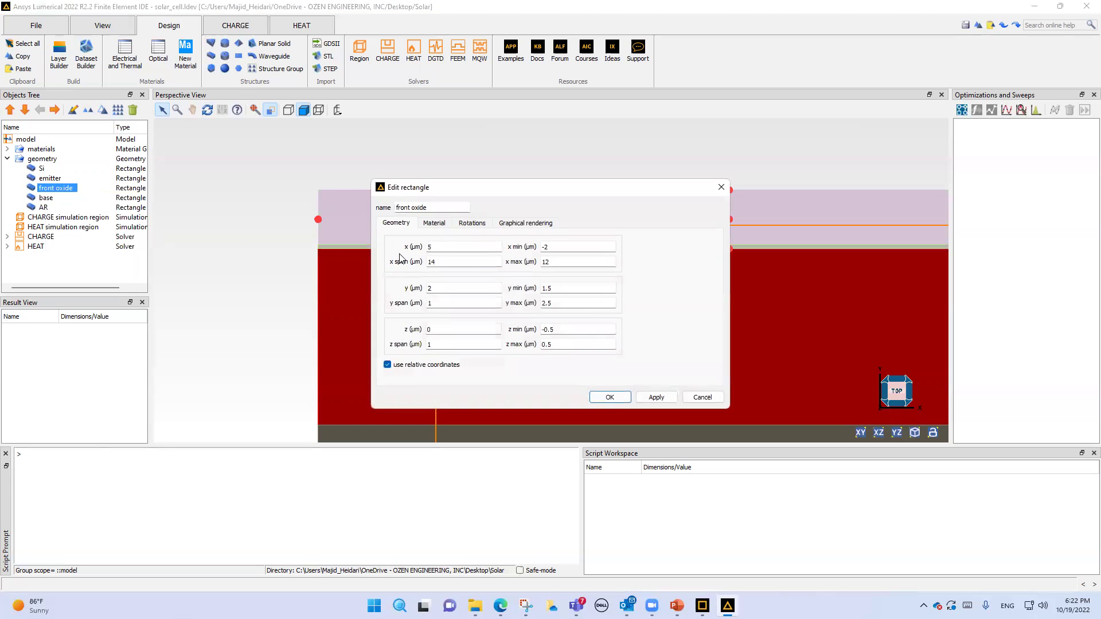
pyautogui.click(443, 227)
pyautogui.doubleClick(429, 356)
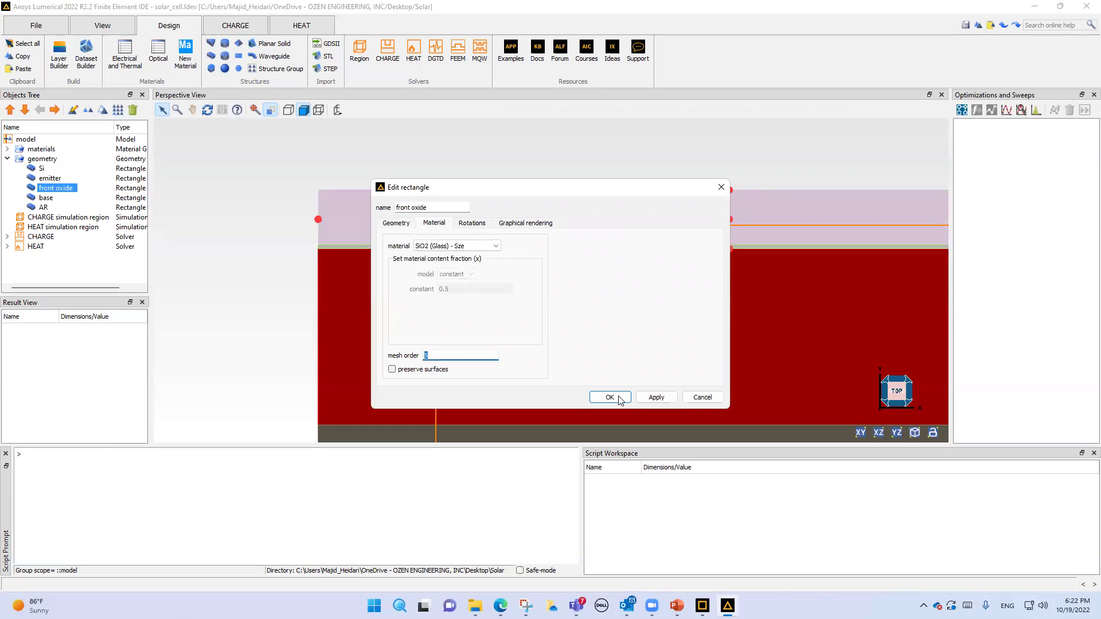
pyautogui.click(702, 398)
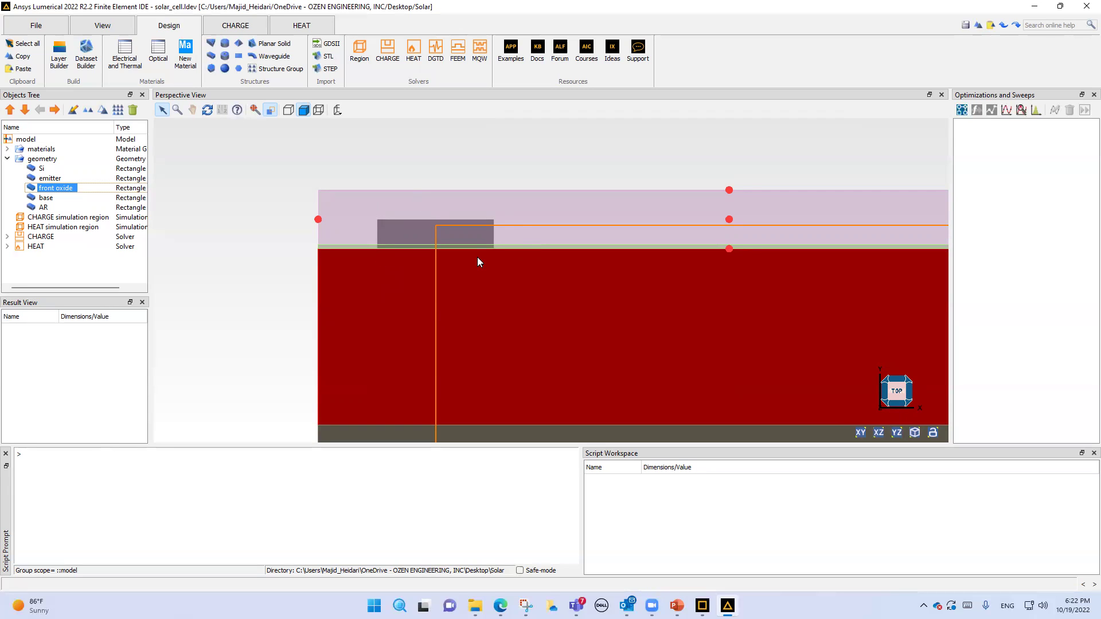
# Switch to the Solar.pptx presentation in PowerPoint to view the electrical and optical unit cell diagram.
pyautogui.moveTo(677, 606)
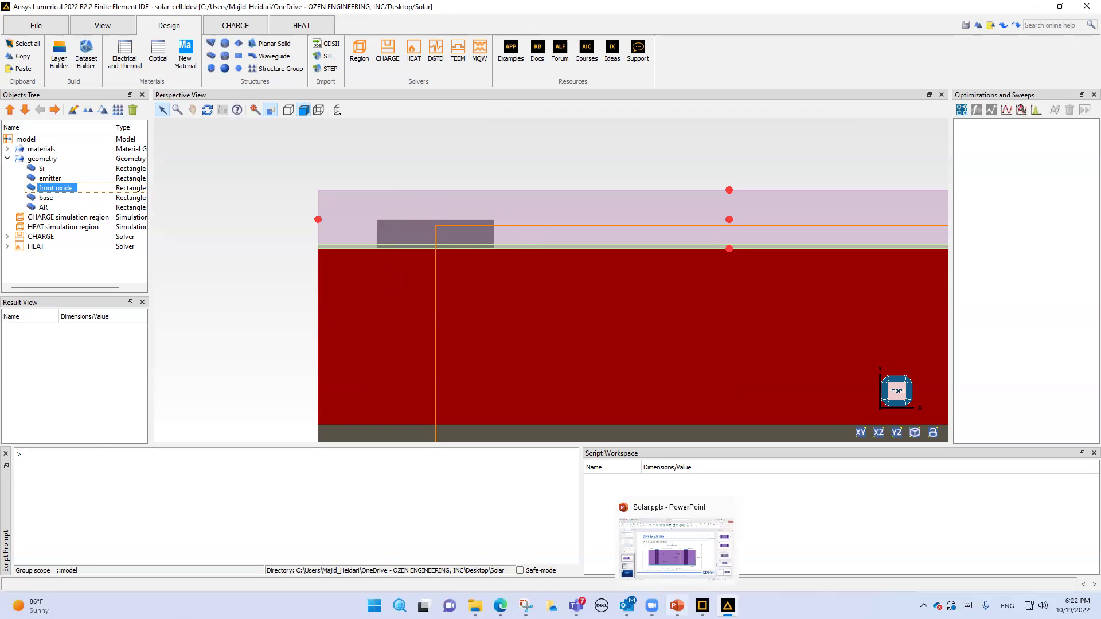
pyautogui.click(663, 563)
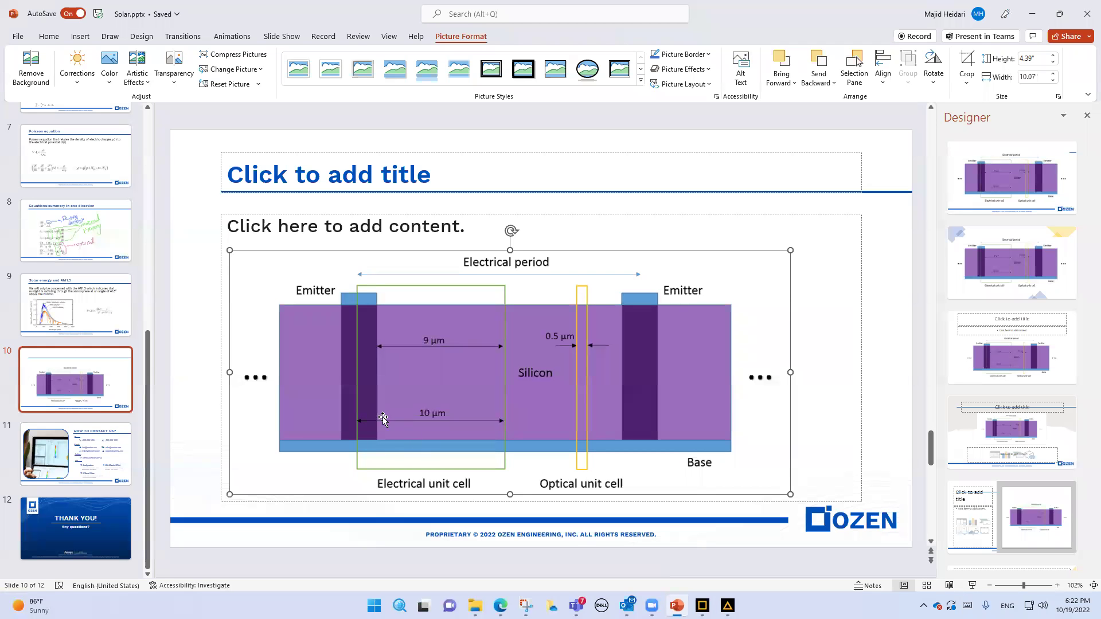
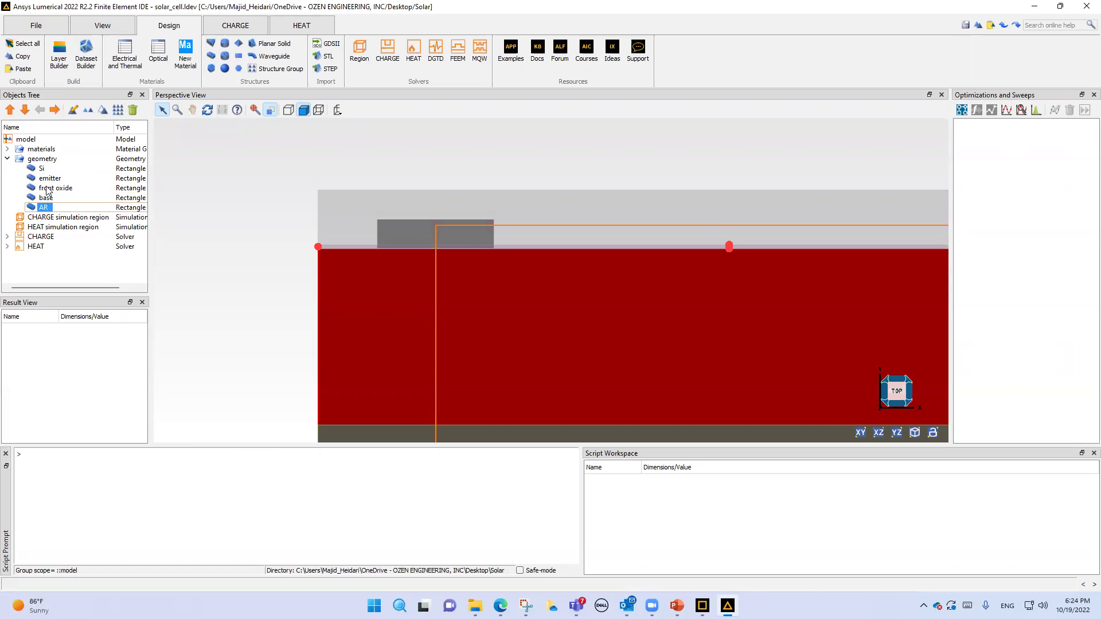
# Match the Si, emitter, front oxide, base and AR layers to their entries in the expanded materials group, and collapse both groups.
pyautogui.click(50, 179)
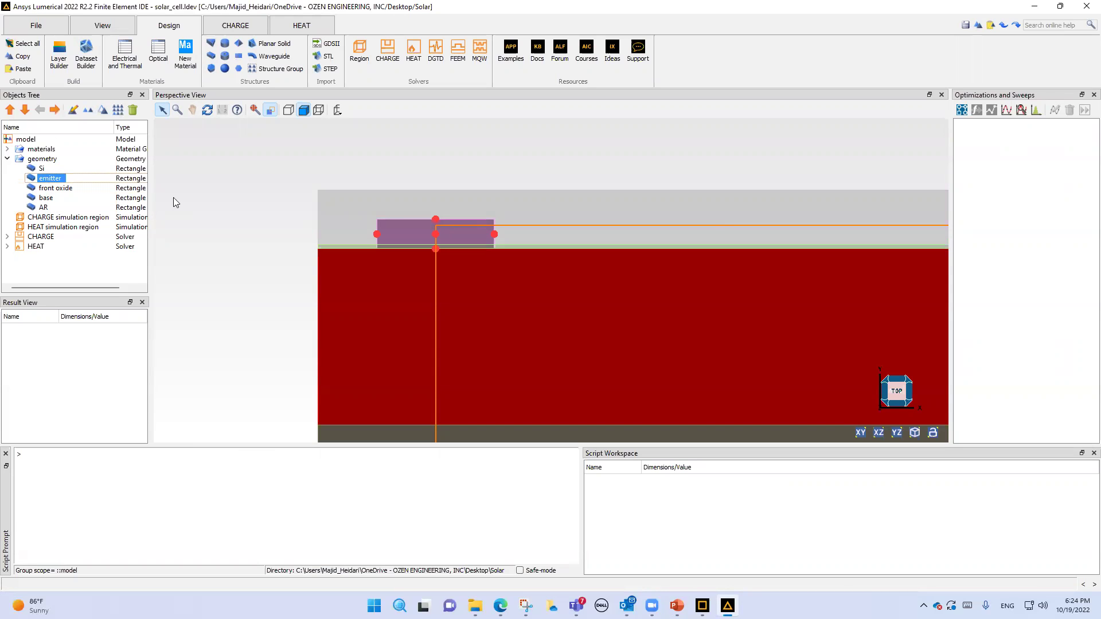
pyautogui.click(55, 190)
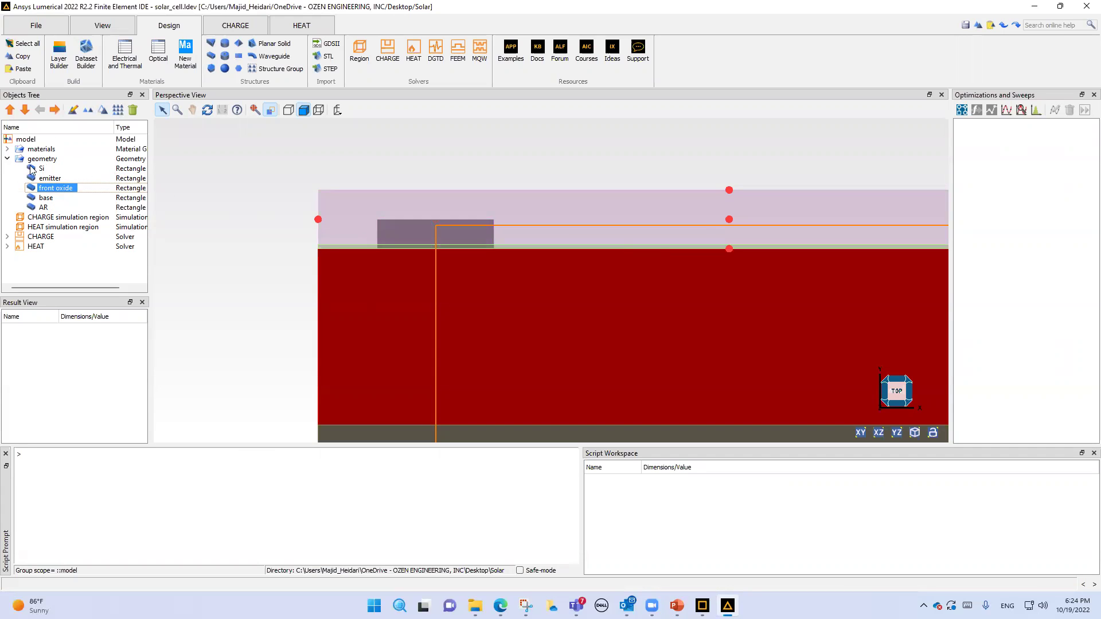
pyautogui.click(7, 149)
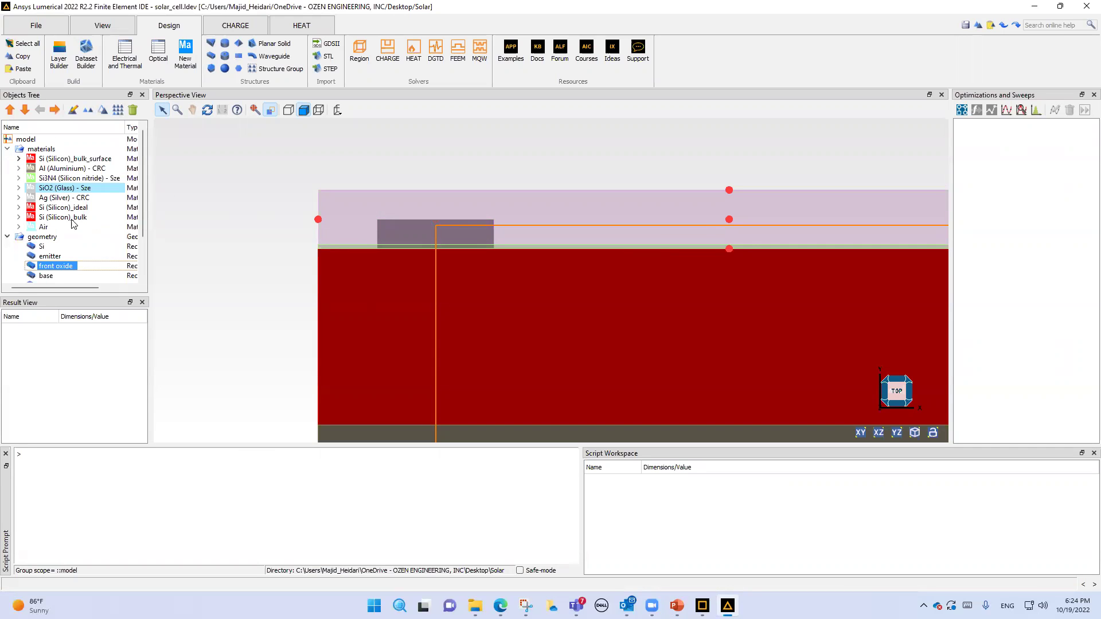
pyautogui.click(42, 247)
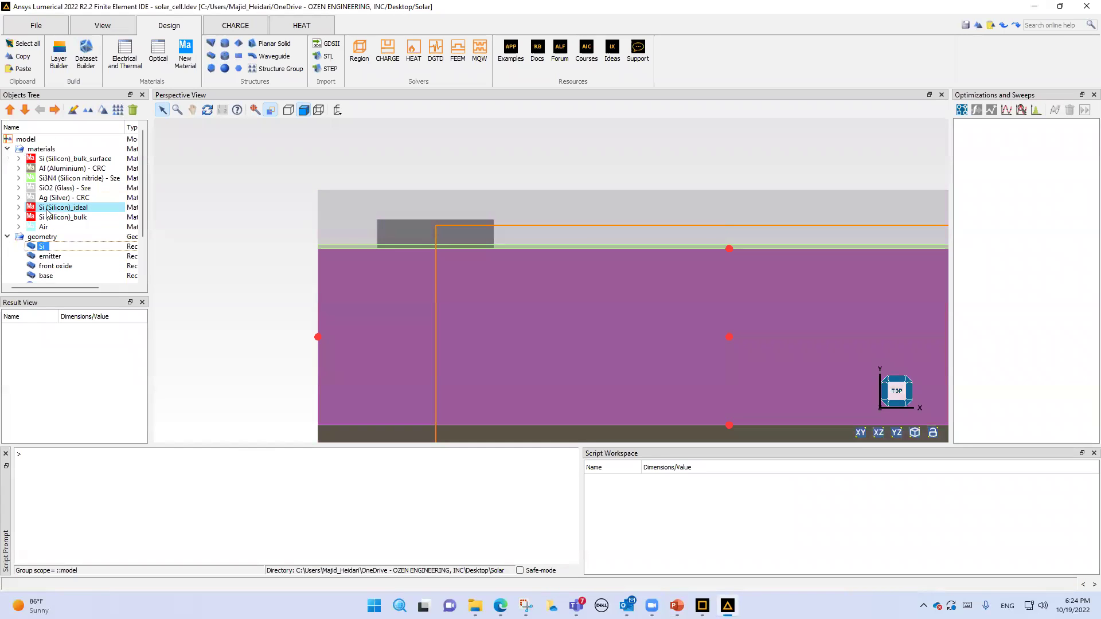
pyautogui.click(41, 257)
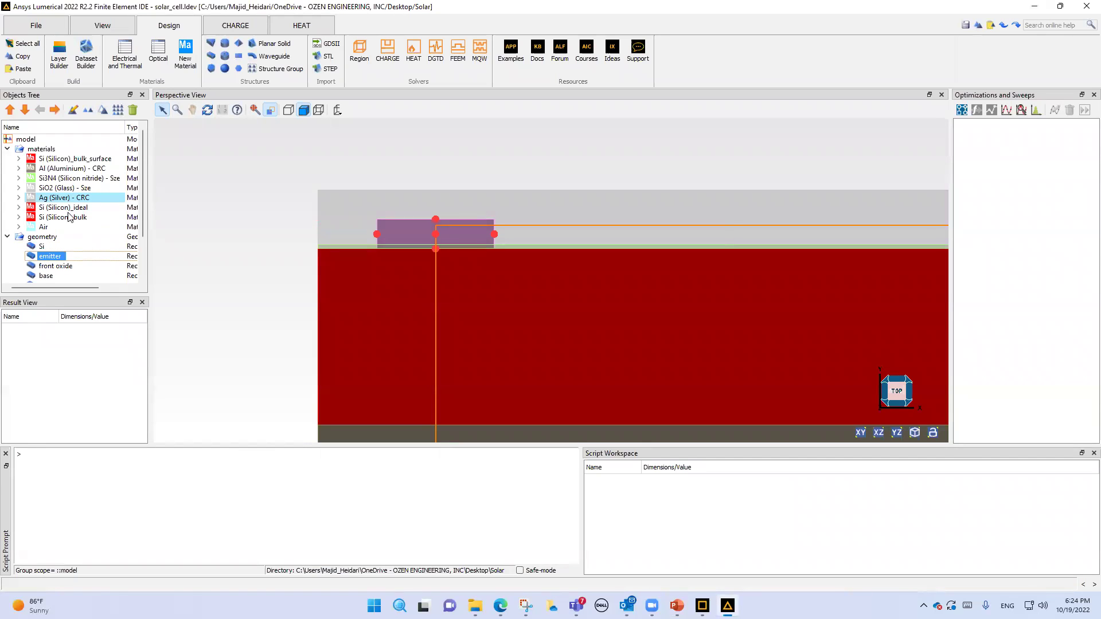
pyautogui.click(52, 267)
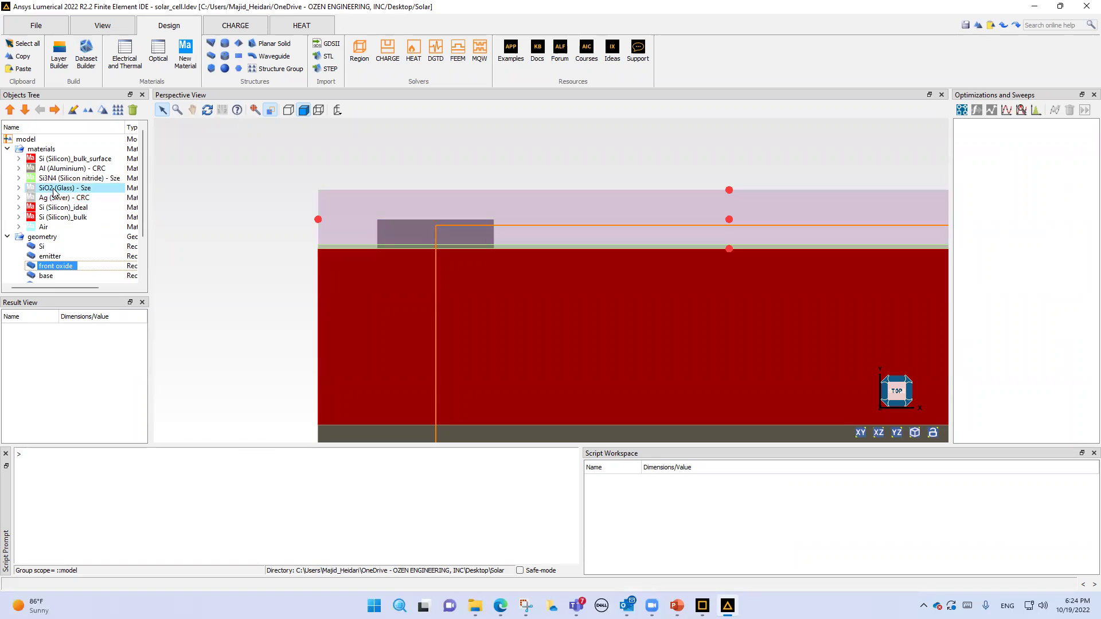
pyautogui.click(43, 277)
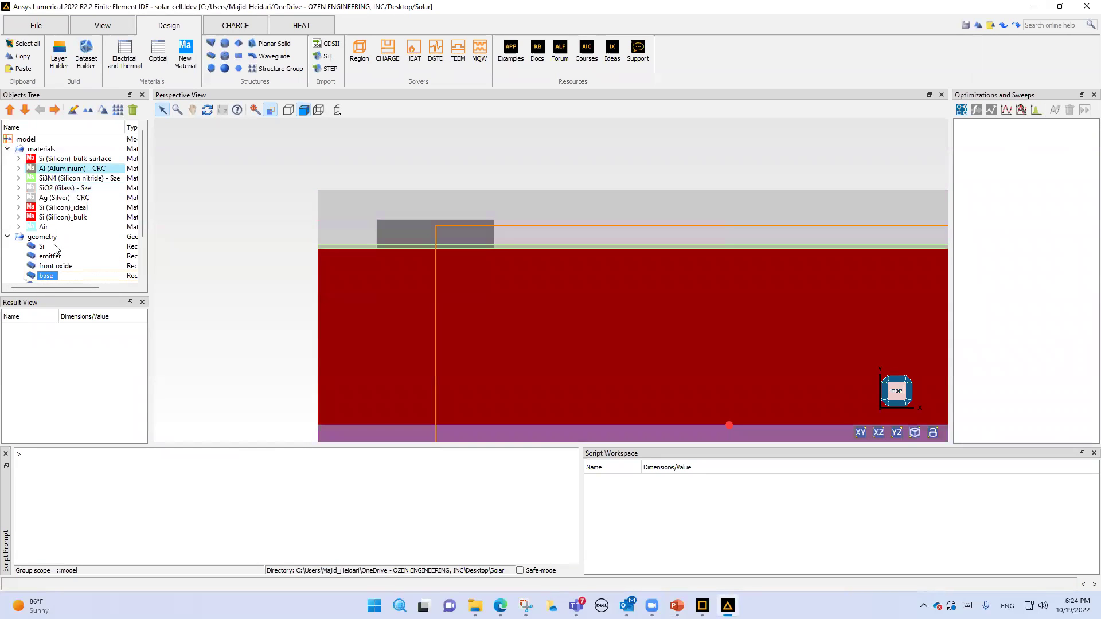
pyautogui.scroll(-1, 41, 247)
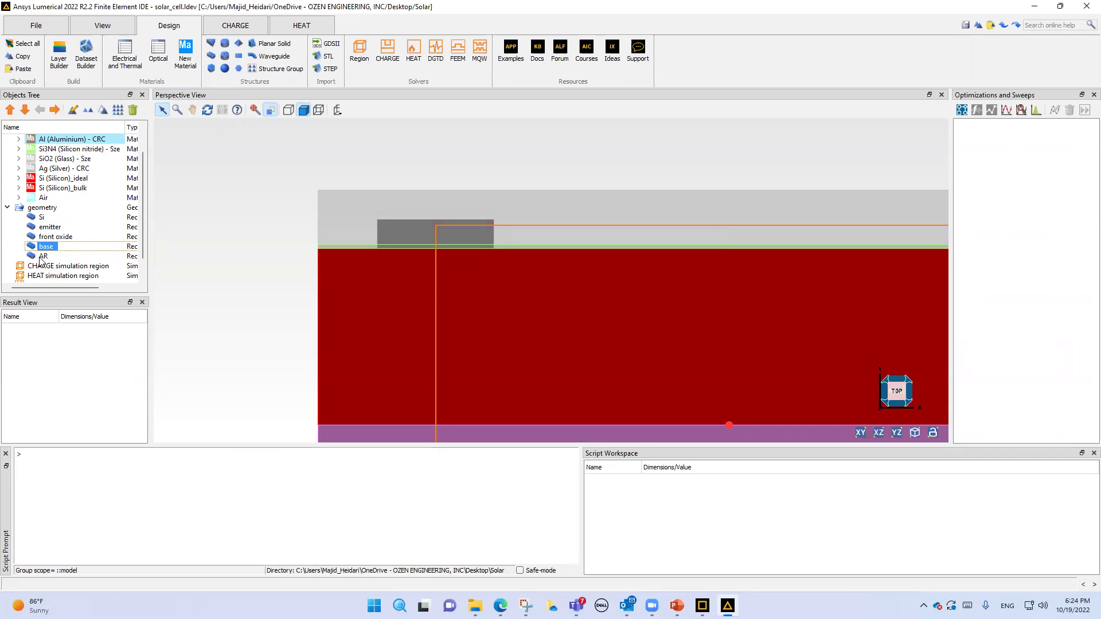
pyautogui.click(41, 256)
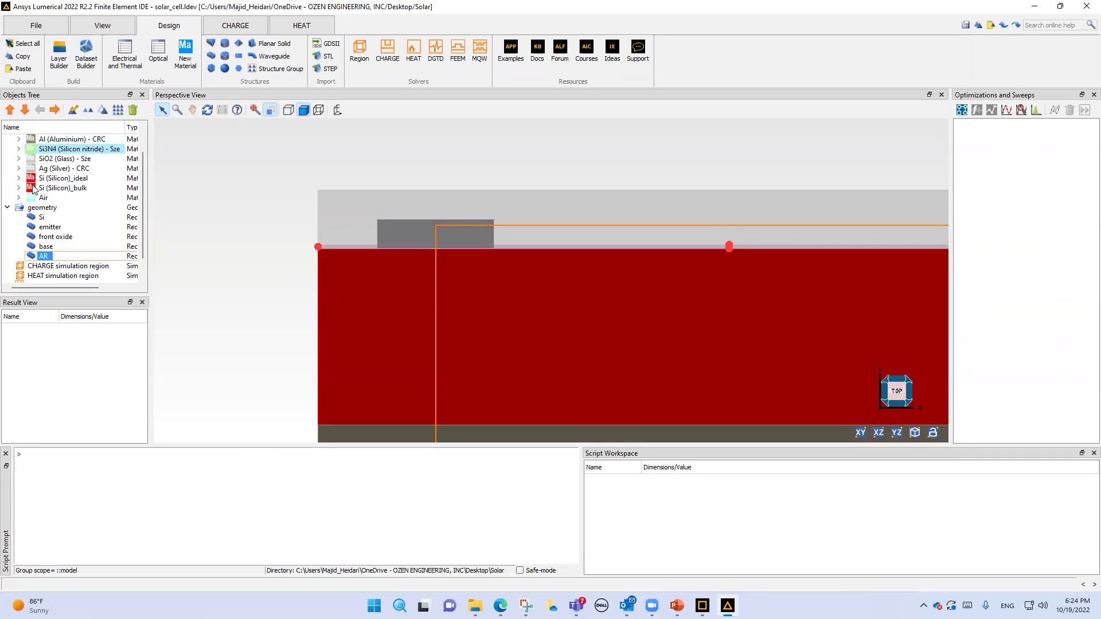
pyautogui.scroll(1, 12, 190)
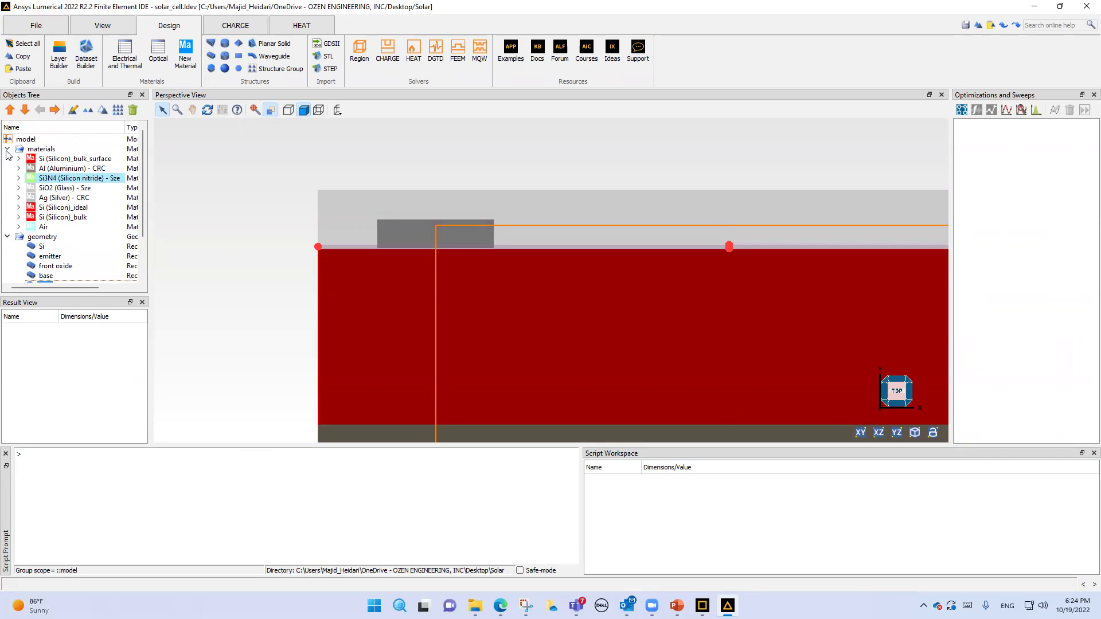
pyautogui.click(7, 149)
pyautogui.click(7, 160)
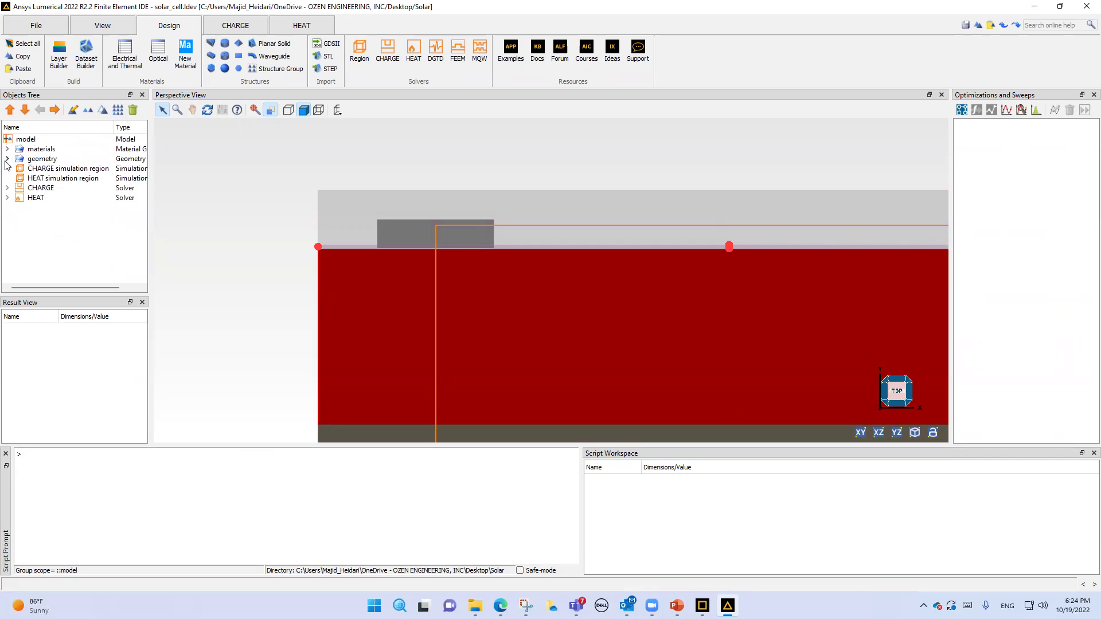
# Open the HEAT simulation region's properties and examine its dimension, boundary settings and background material.
pyautogui.click(44, 179)
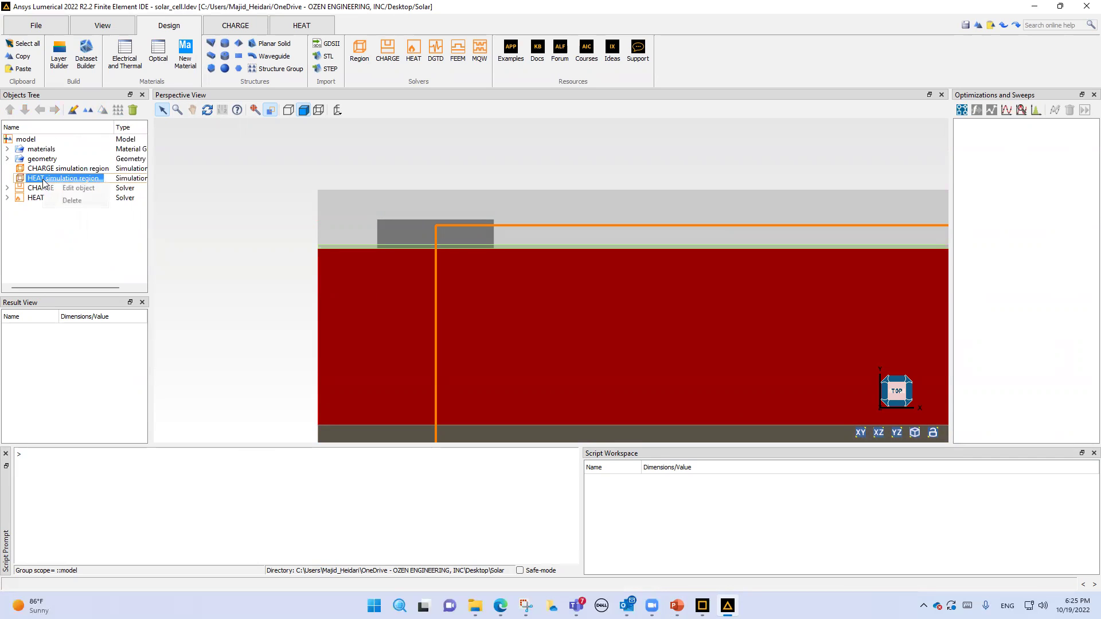
pyautogui.doubleClick(44, 182)
pyautogui.moveTo(476, 136); pyautogui.dragTo(140, 276)
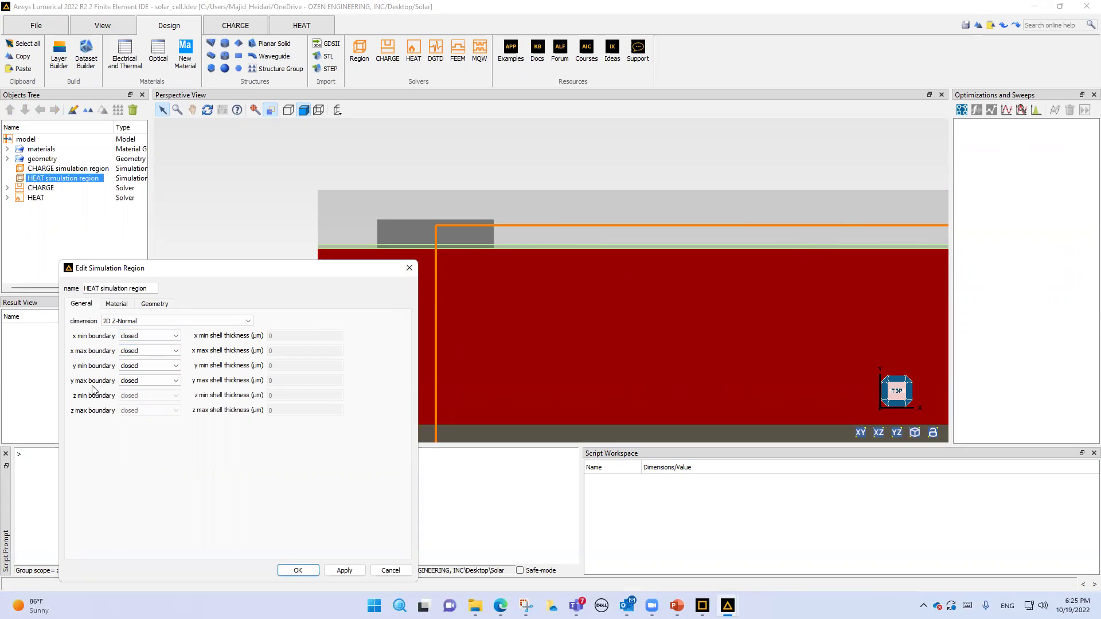
pyautogui.click(116, 305)
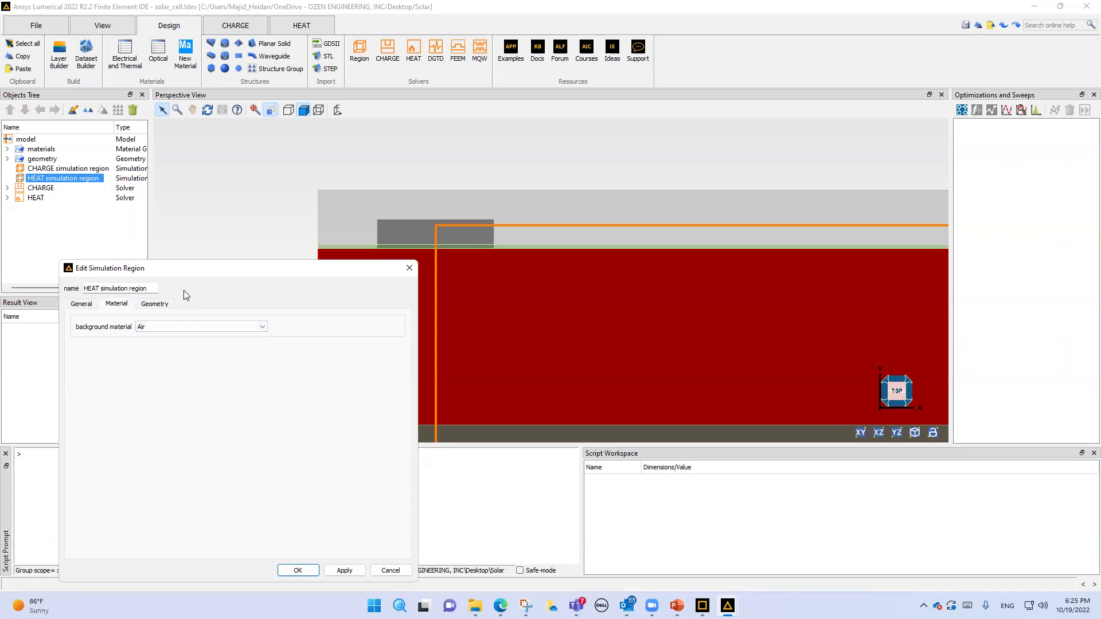
# Examine the HEAT simulation region's x and y spans, and close its properties, rejecting any changes.
pyautogui.click(146, 306)
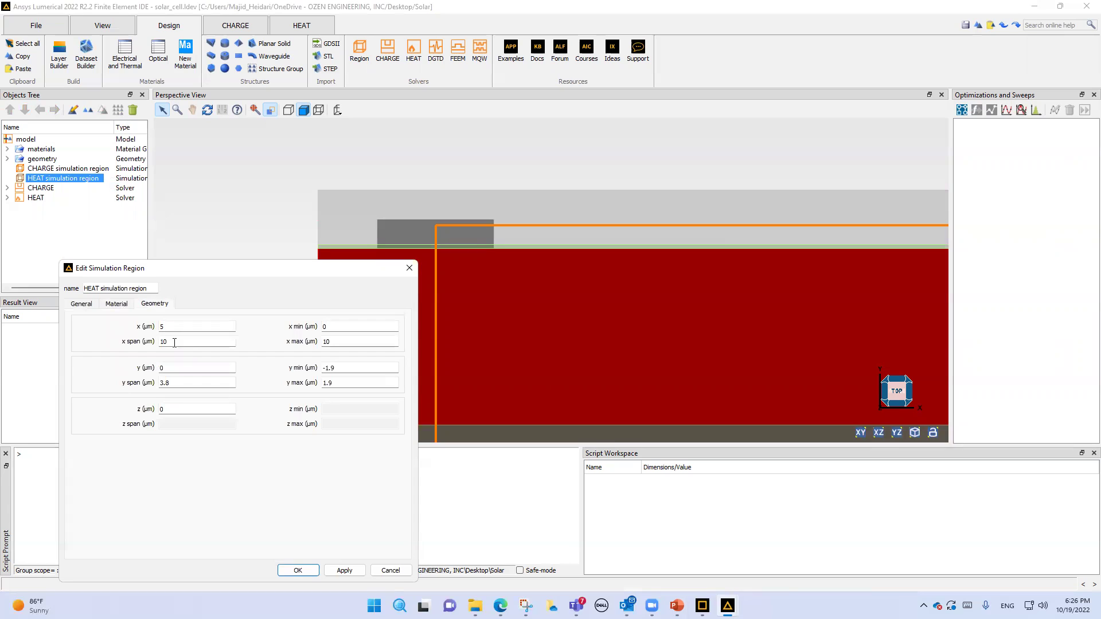
pyautogui.press('Tab')
pyautogui.click(178, 386)
pyautogui.moveTo(172, 383); pyautogui.dragTo(159, 383)
pyautogui.moveTo(321, 274); pyautogui.dragTo(227, 273)
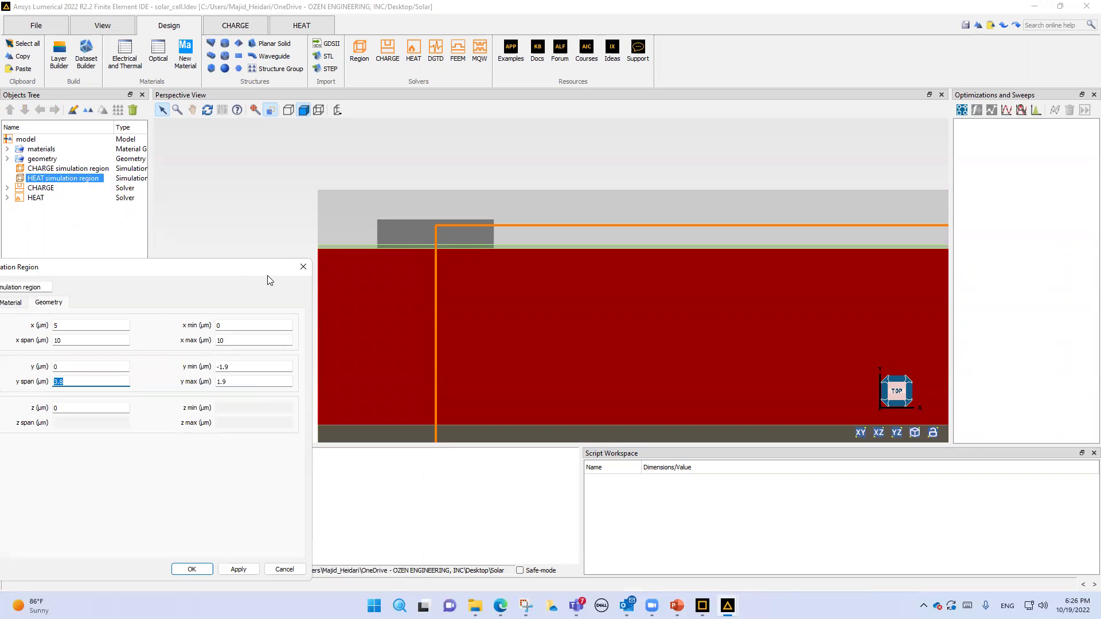
pyautogui.click(304, 266)
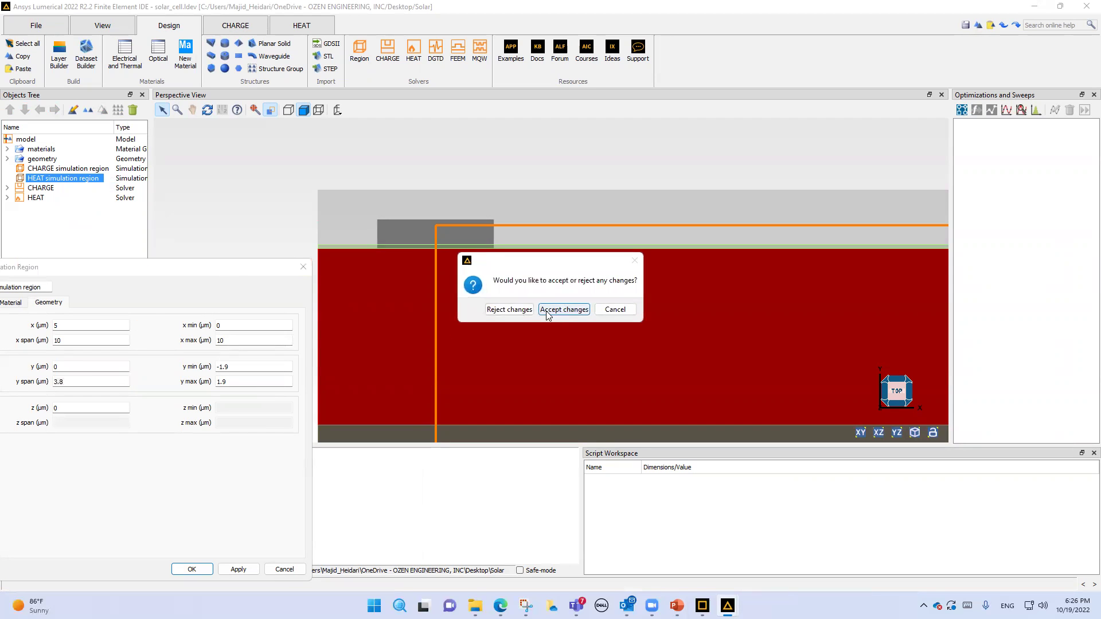
pyautogui.click(509, 309)
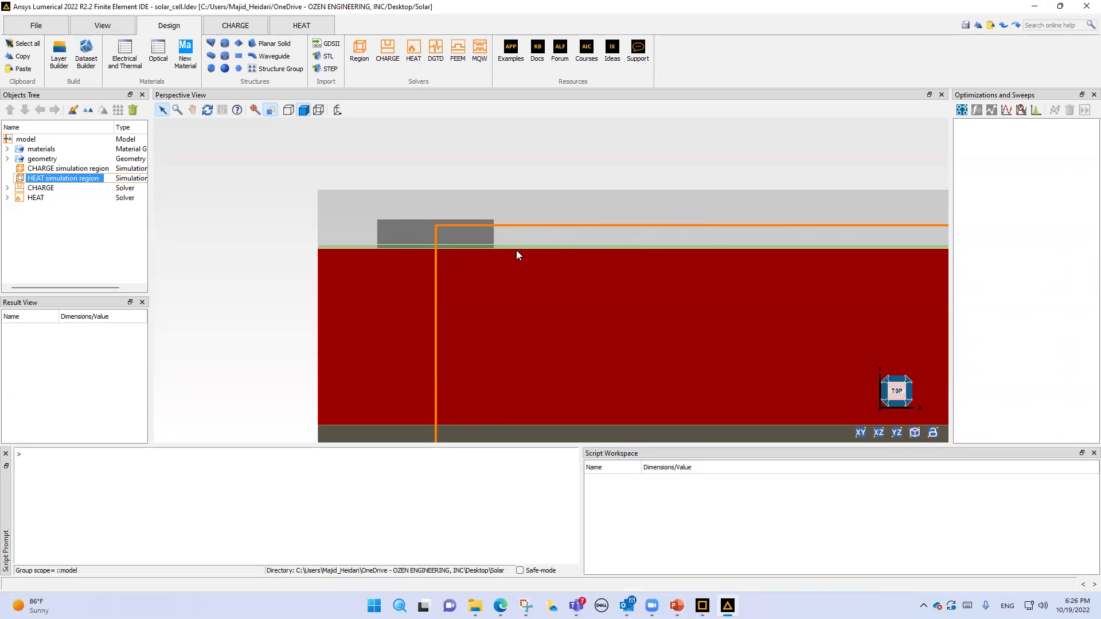
# Expand the HEAT solver in the model and open its properties for review.
pyautogui.scroll(-4, 474, 353)
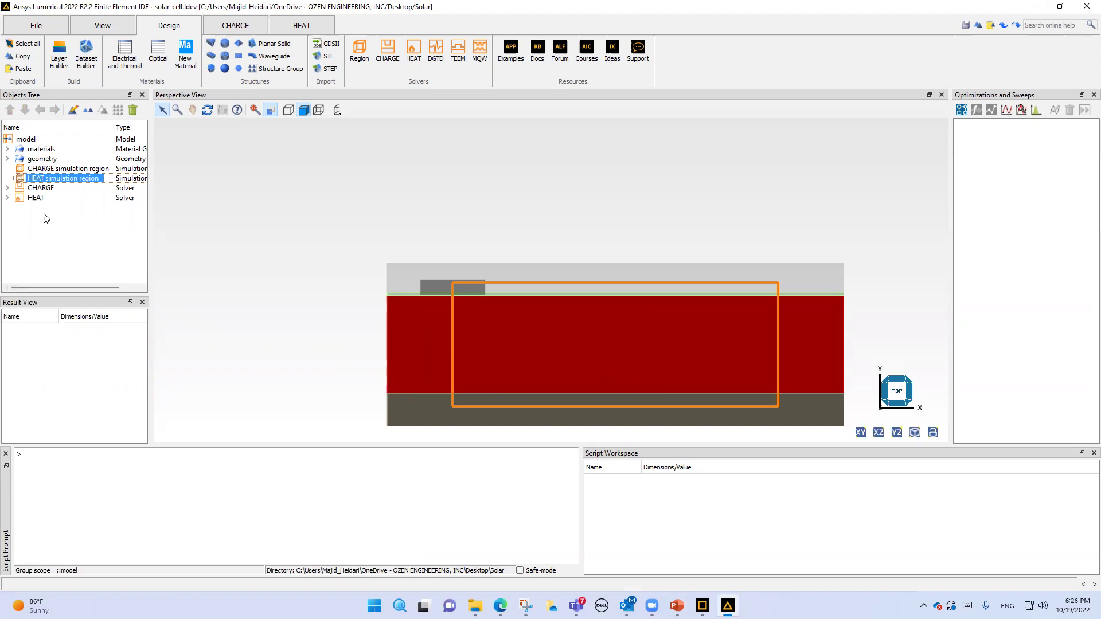
pyautogui.click(7, 197)
pyautogui.click(34, 198)
pyautogui.rightClick(35, 198)
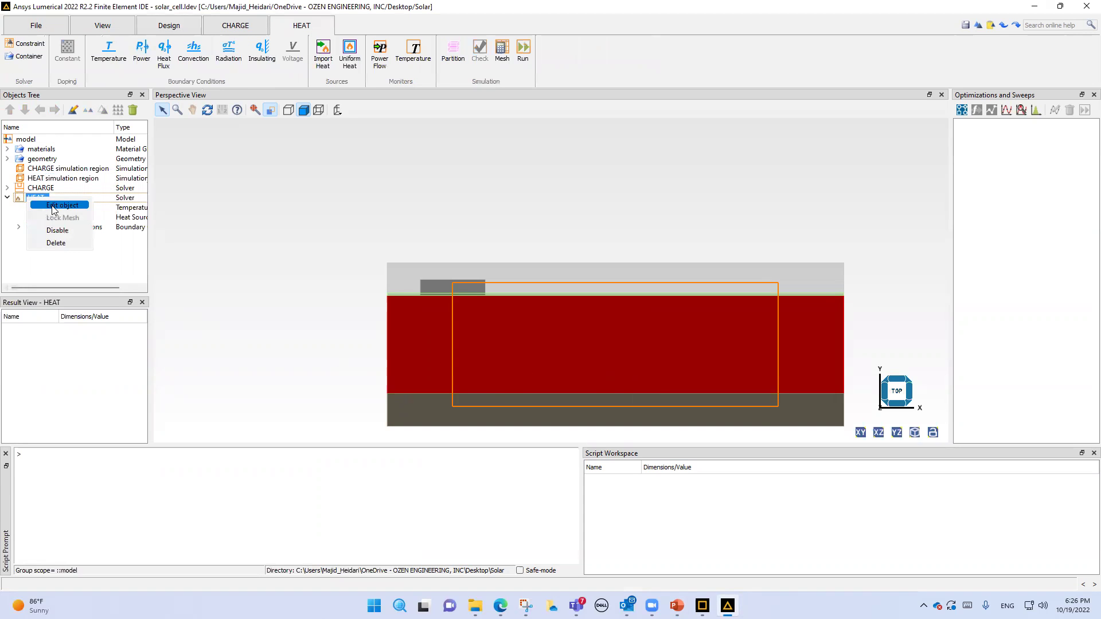
pyautogui.click(51, 207)
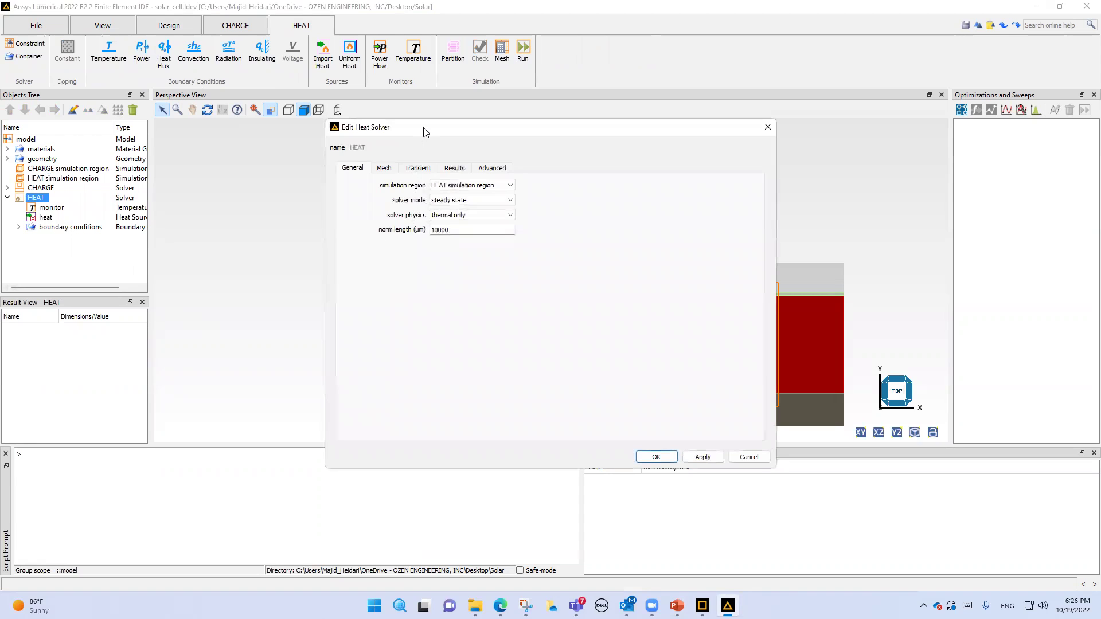
pyautogui.moveTo(417, 127); pyautogui.dragTo(376, 234)
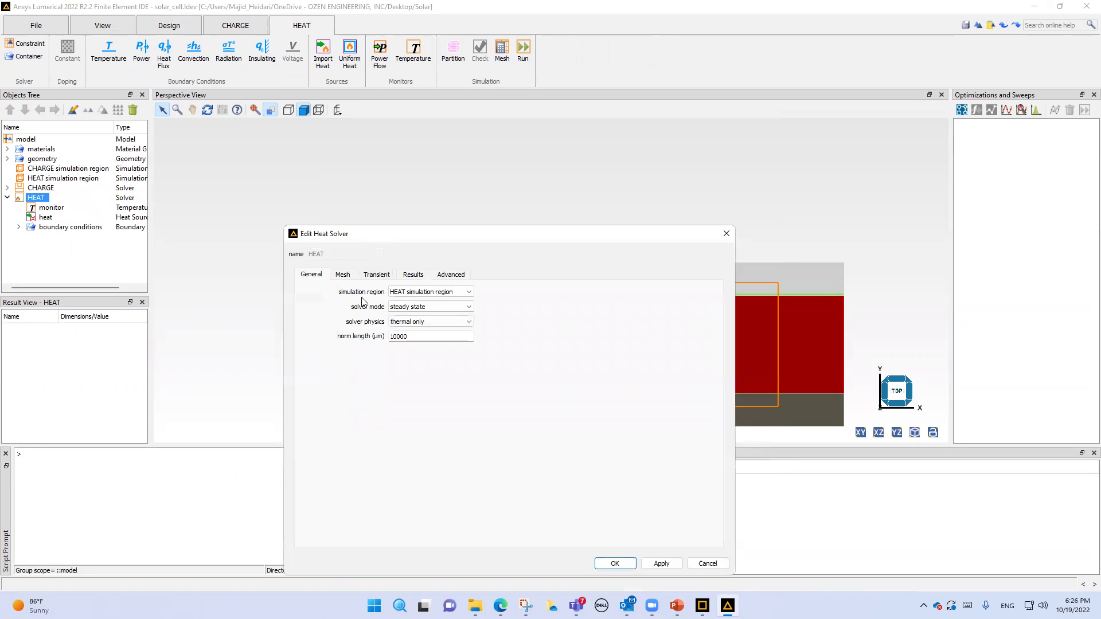
# Review the HEAT solver's general settings, keeping the HEAT simulation region, steady state mode and thermal only physics, and check the norm length.
pyautogui.click(415, 292)
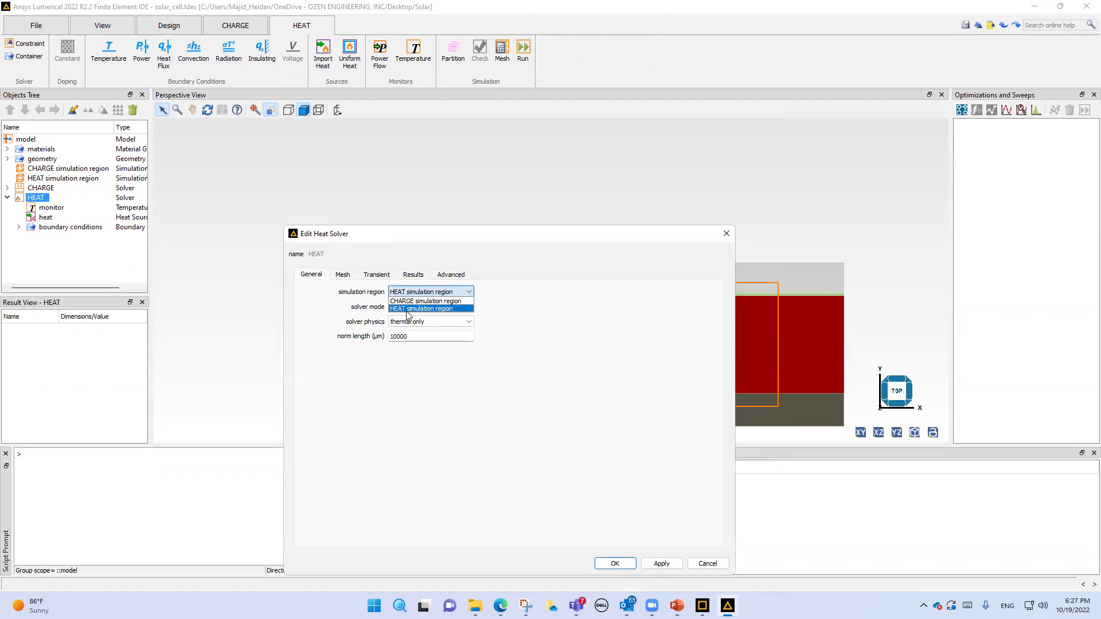
pyautogui.click(414, 310)
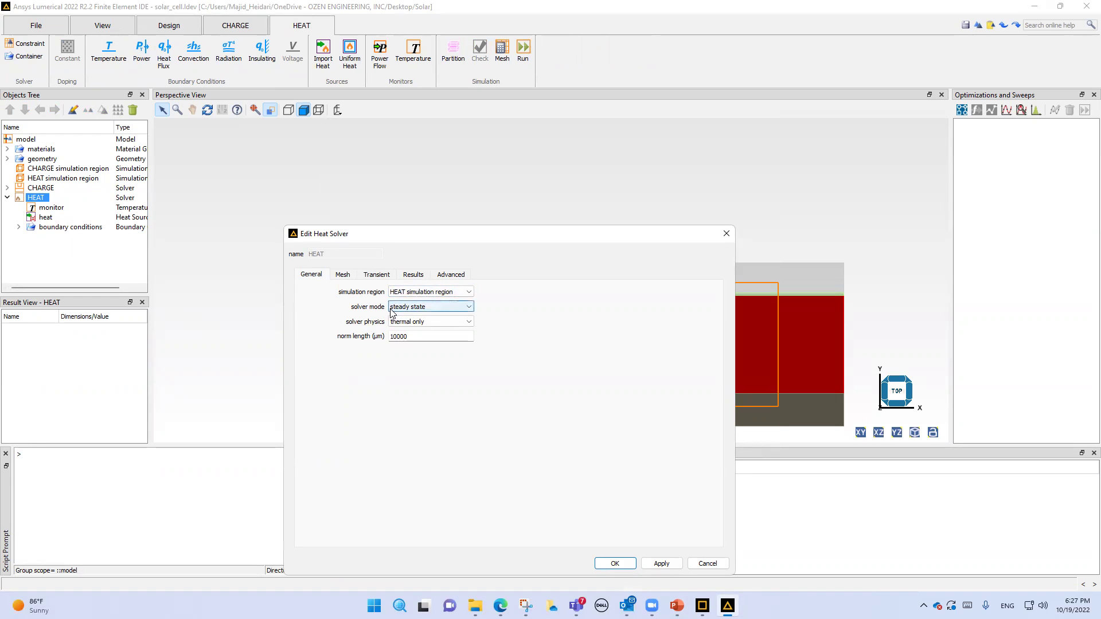
pyautogui.click(433, 310)
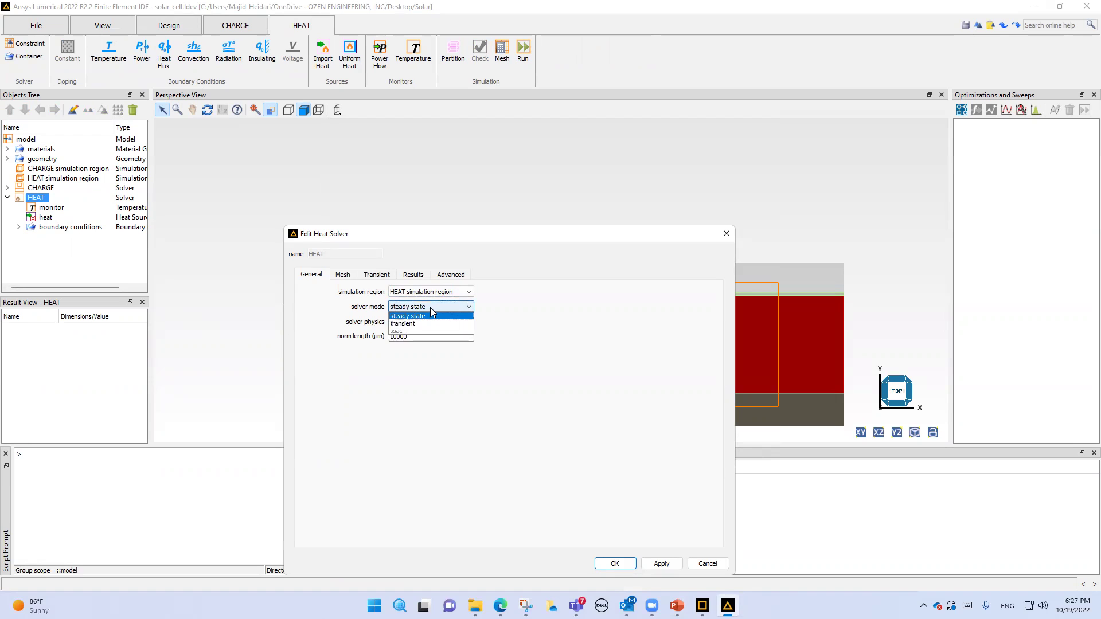
pyautogui.click(431, 310)
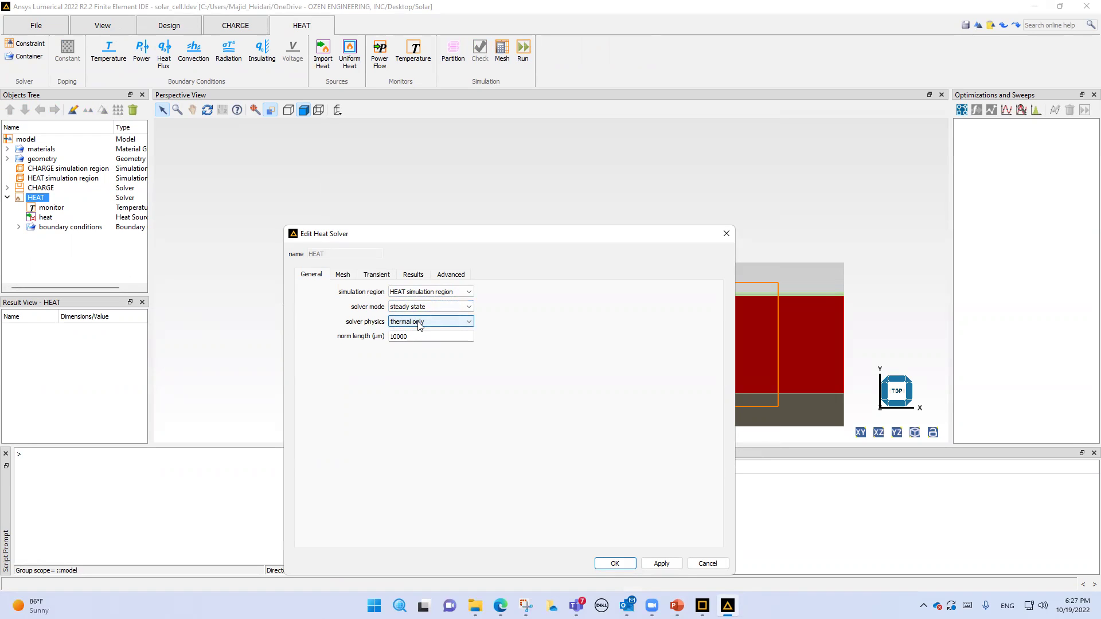
pyautogui.click(420, 326)
pyautogui.click(419, 331)
pyautogui.click(410, 337)
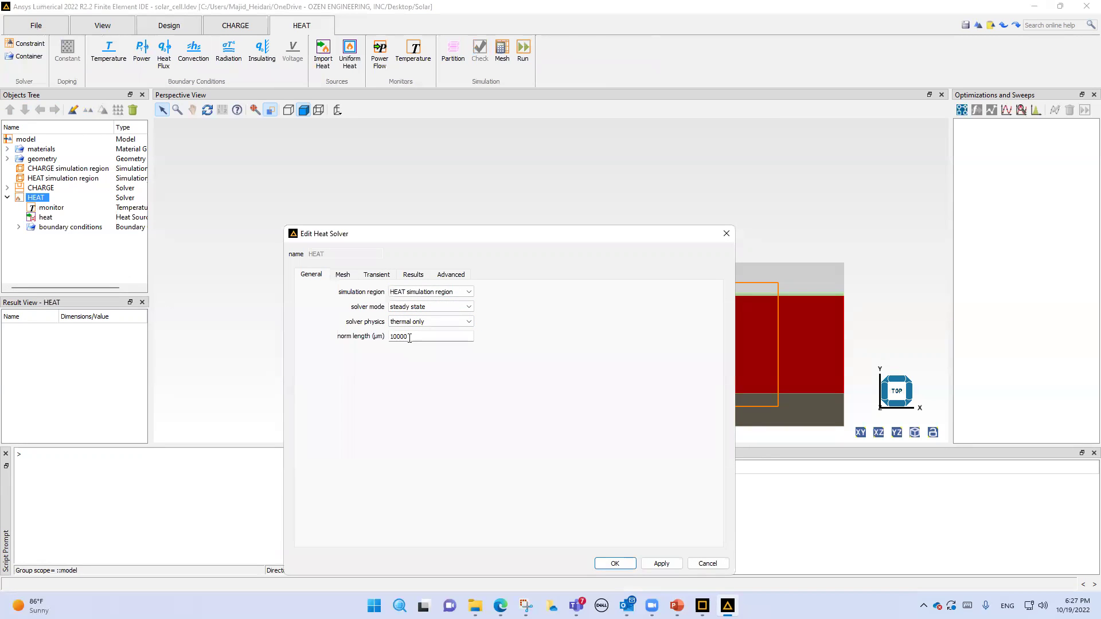
pyautogui.moveTo(410, 340); pyautogui.dragTo(341, 335)
# Examine the HEAT solver's global mesh constraints, auto refinement settings and transient simulation controls.
pyautogui.click(343, 275)
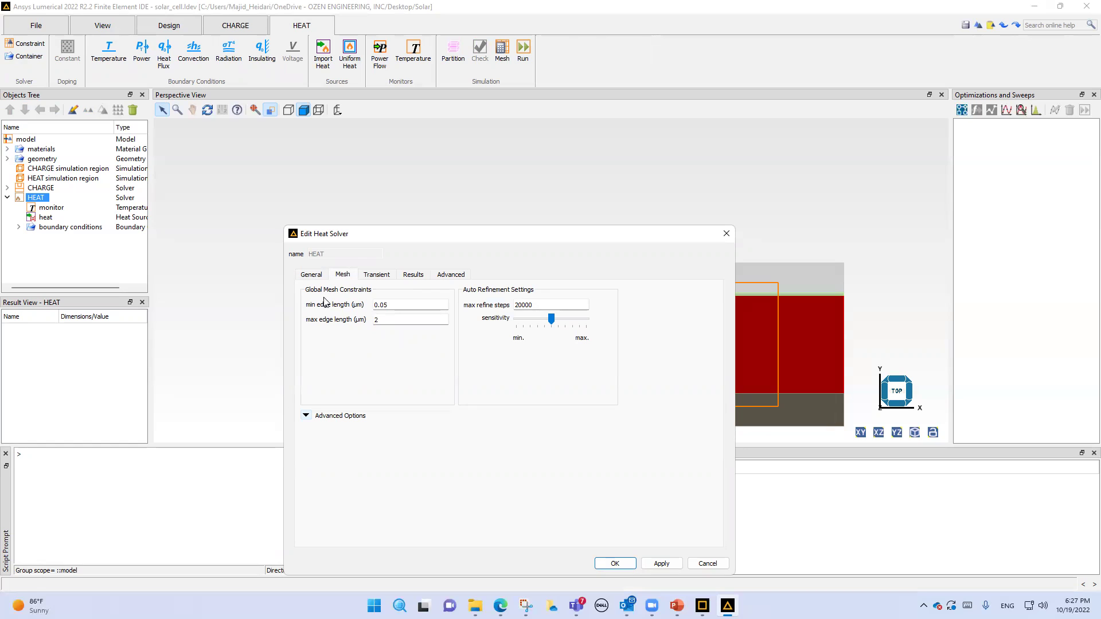
pyautogui.doubleClick(400, 306)
pyautogui.click(378, 275)
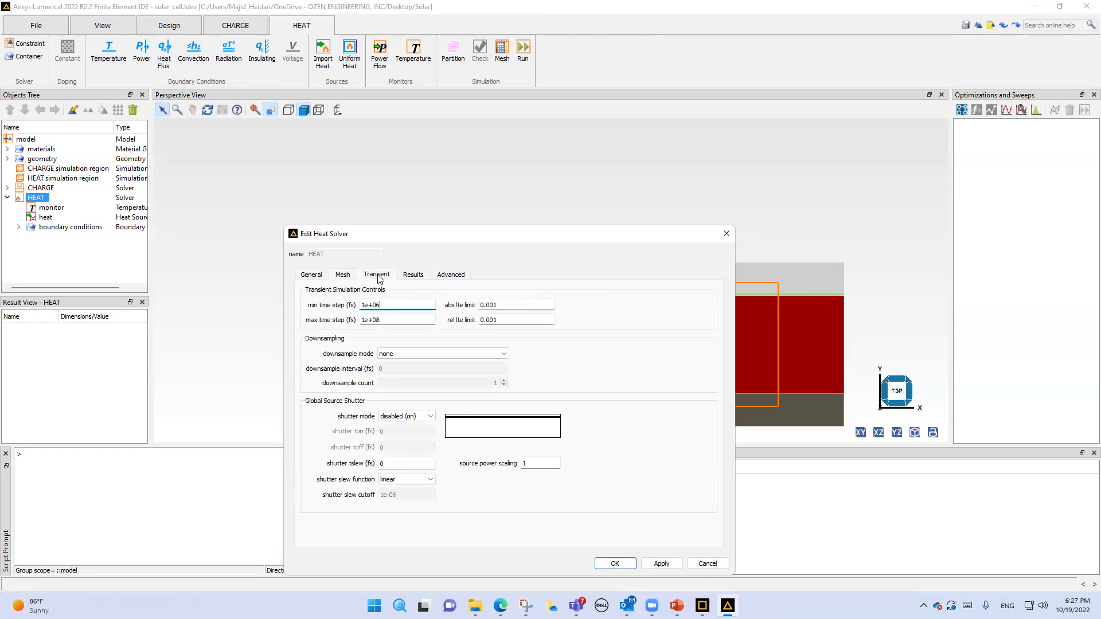
# Review the HEAT solver's thermal result outputs and advanced iteration settings, and close its properties, rejecting any changes.
pyautogui.click(413, 275)
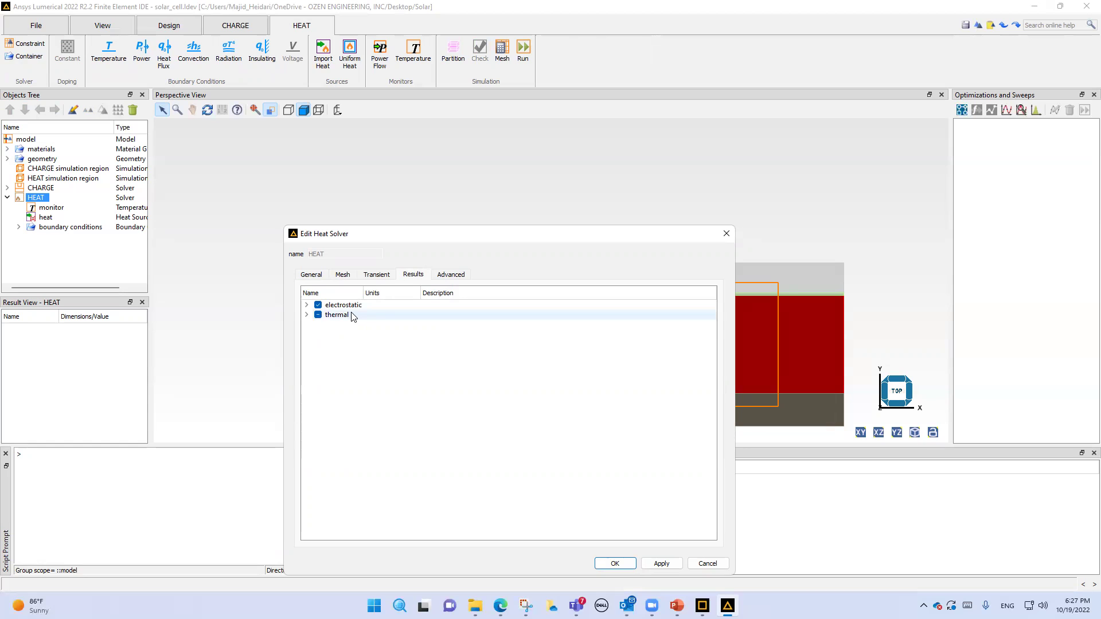
pyautogui.click(306, 314)
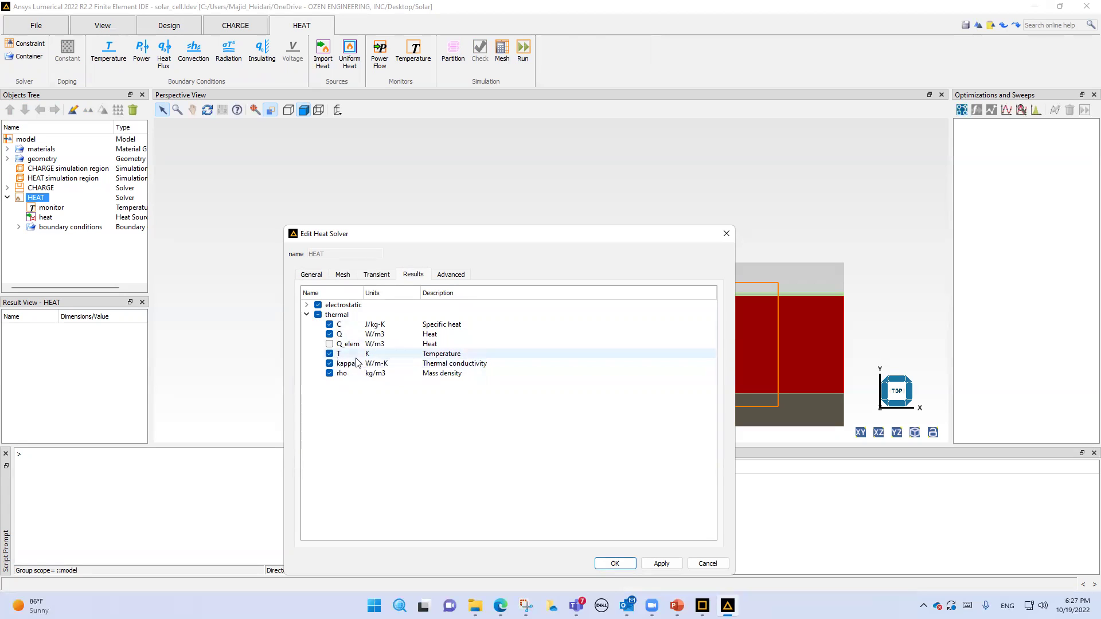
pyautogui.click(306, 315)
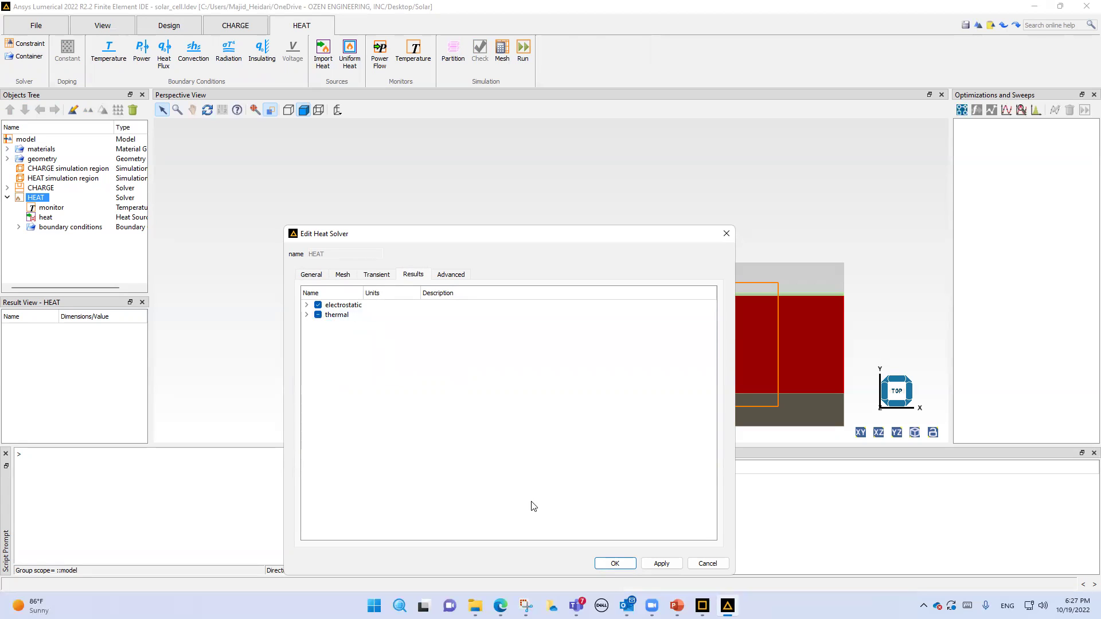
pyautogui.click(451, 276)
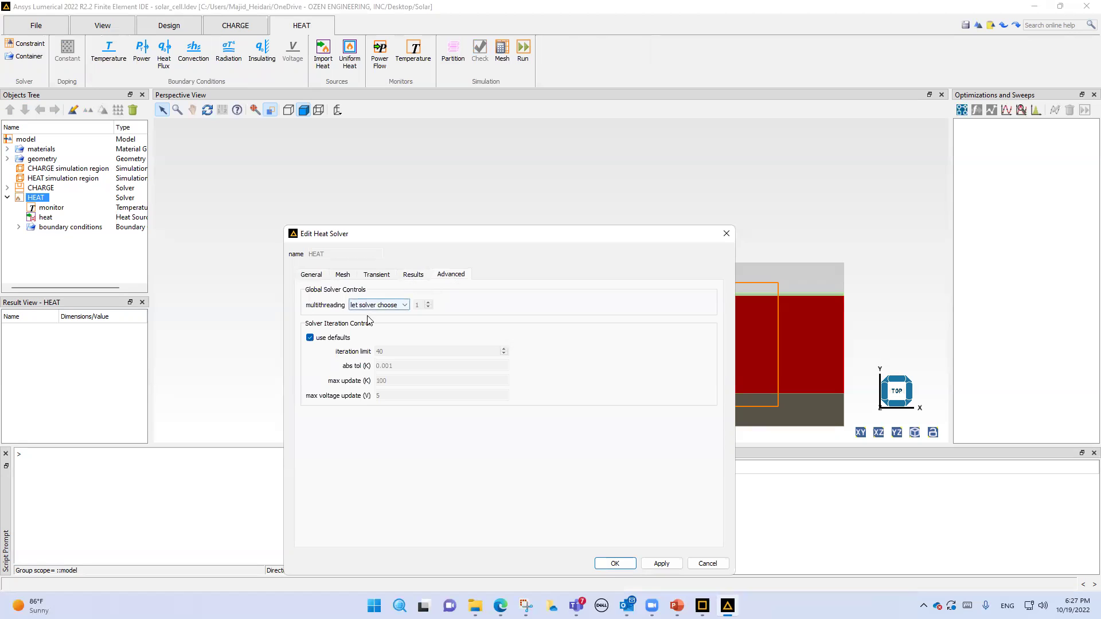
pyautogui.click(707, 564)
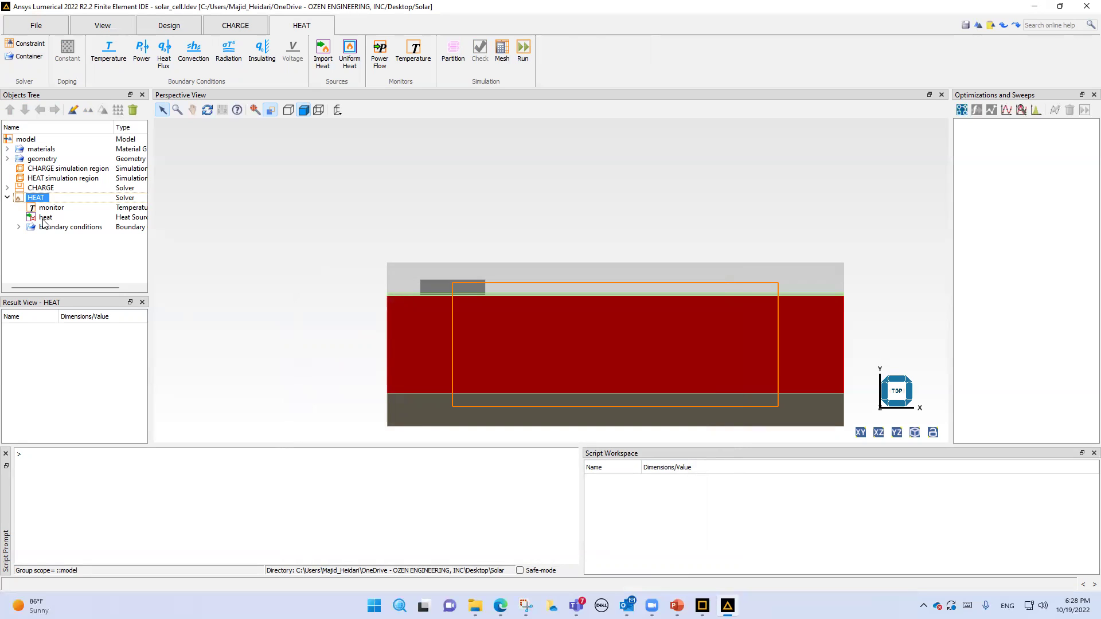
# Try adding a second imported heat source and browsing for its .mat data file, and delete that source from the HEAT solver.
pyautogui.click(321, 56)
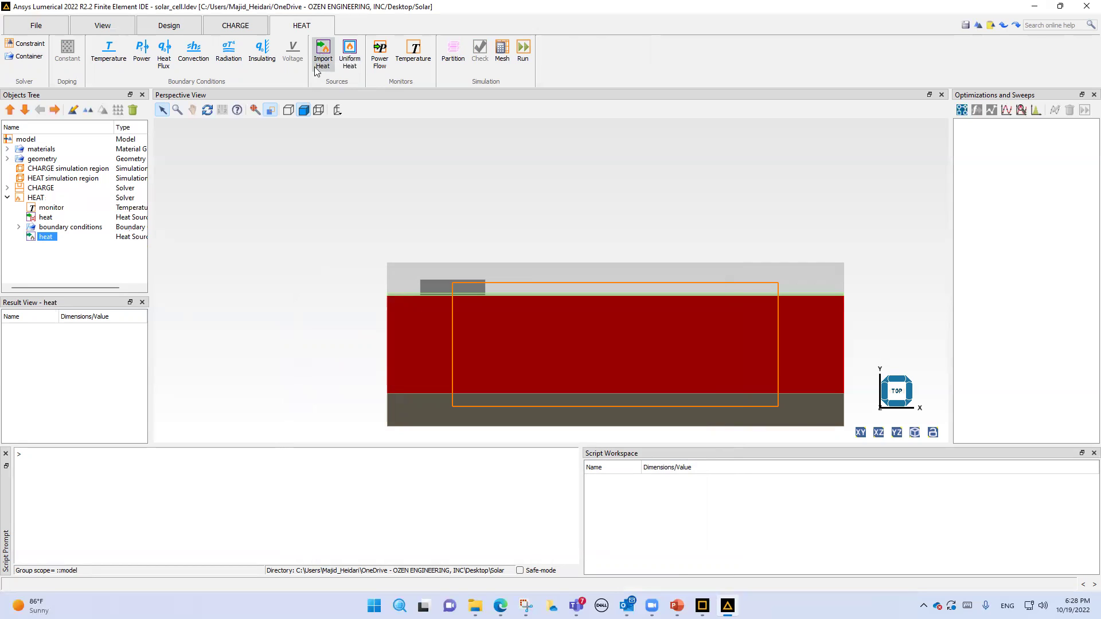
pyautogui.rightClick(44, 238)
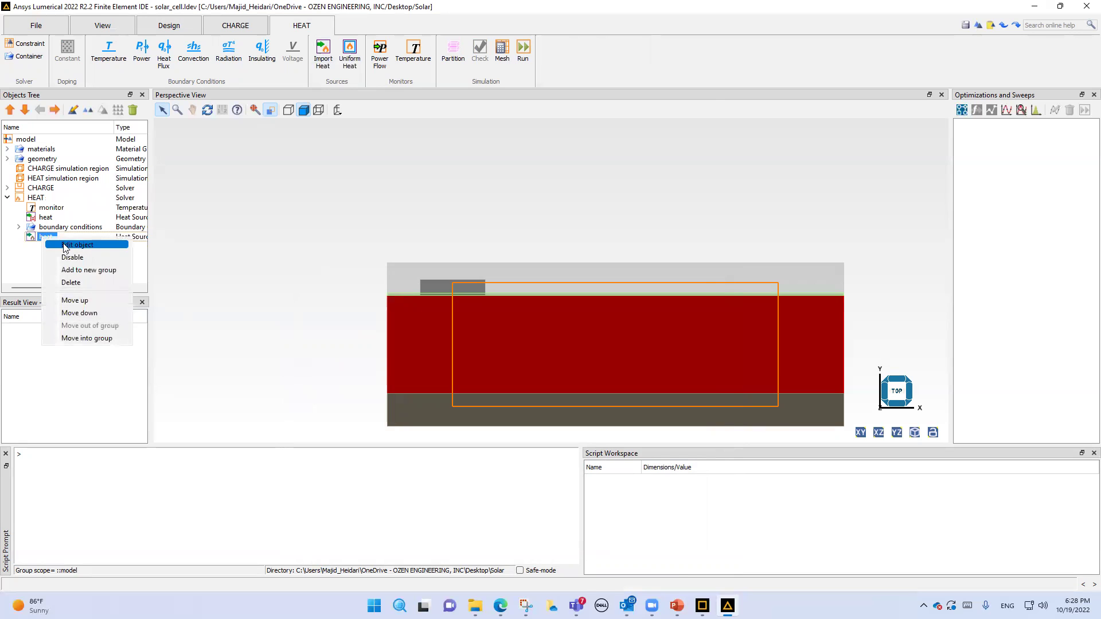
pyautogui.click(60, 245)
pyautogui.click(435, 177)
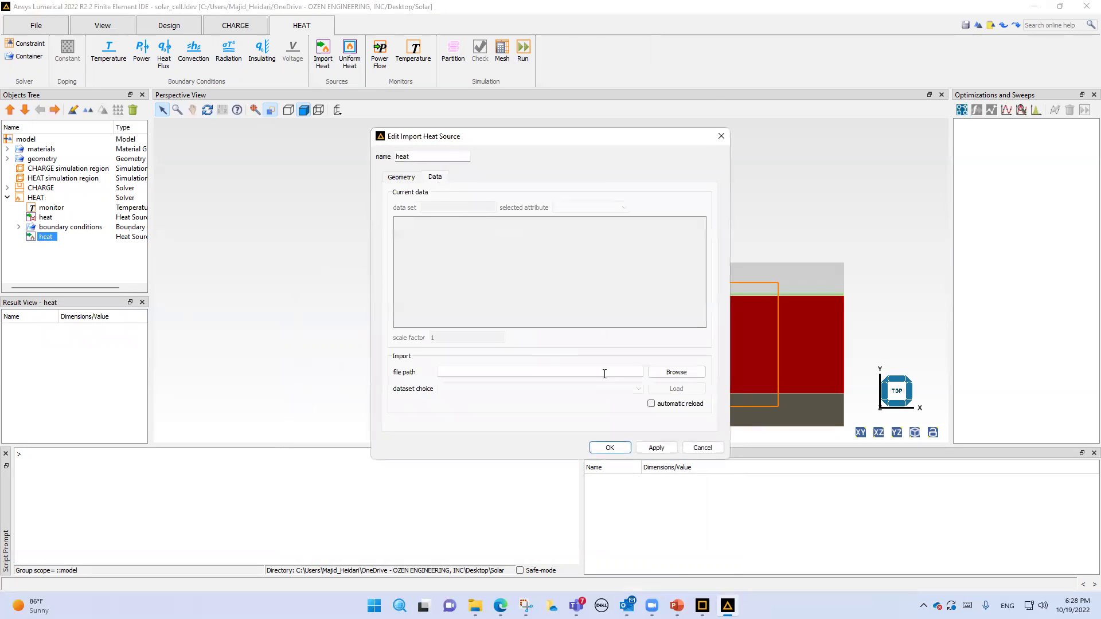
pyautogui.click(677, 373)
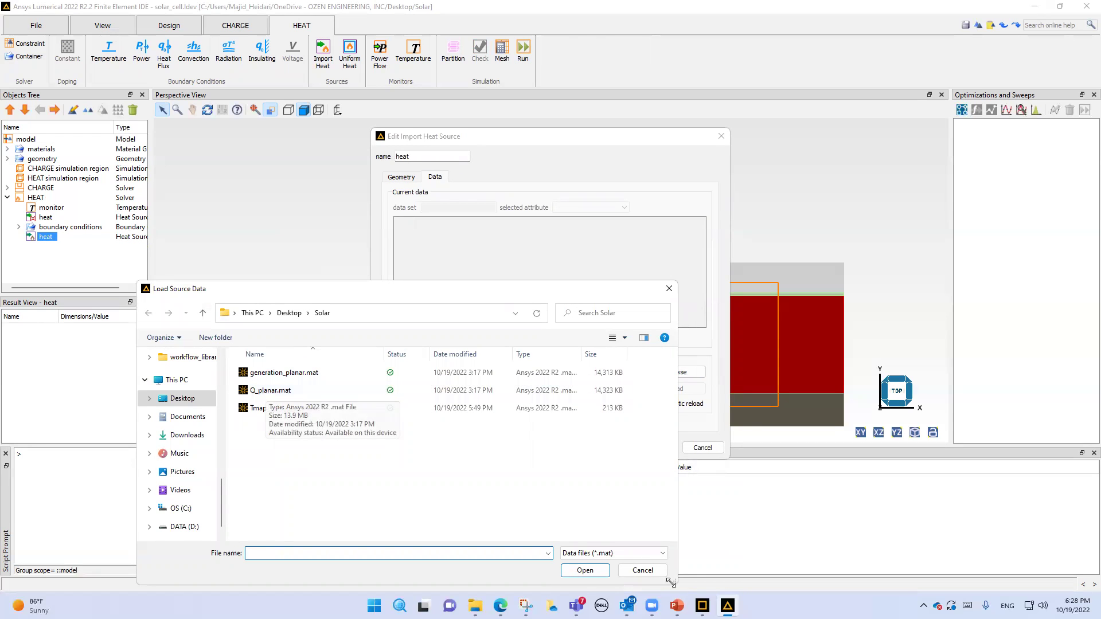
pyautogui.click(643, 570)
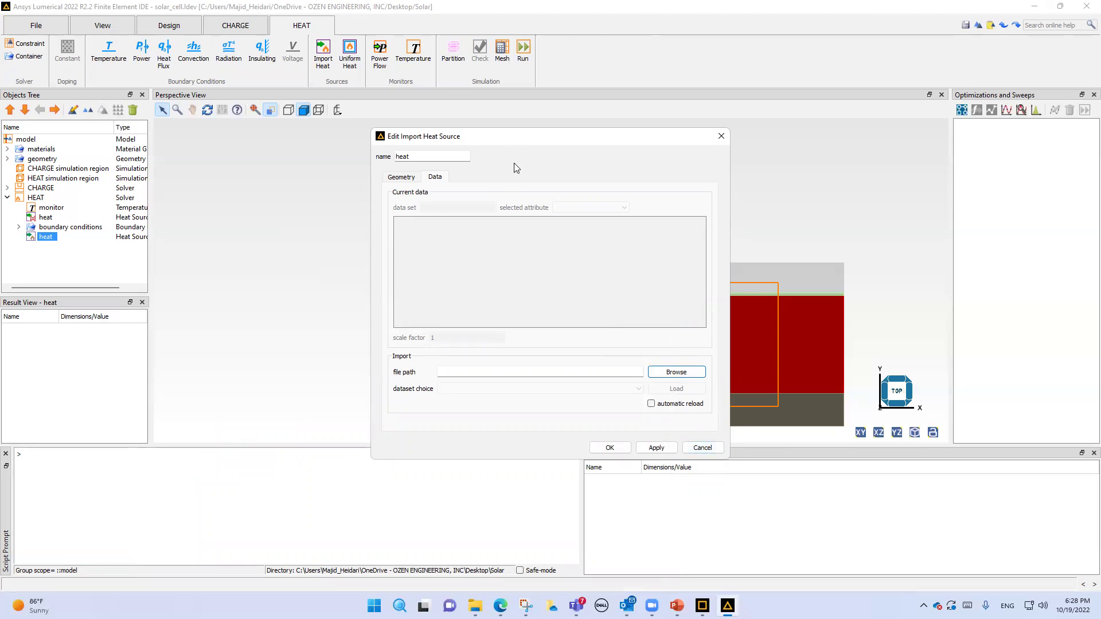
pyautogui.moveTo(484, 145); pyautogui.dragTo(328, 148)
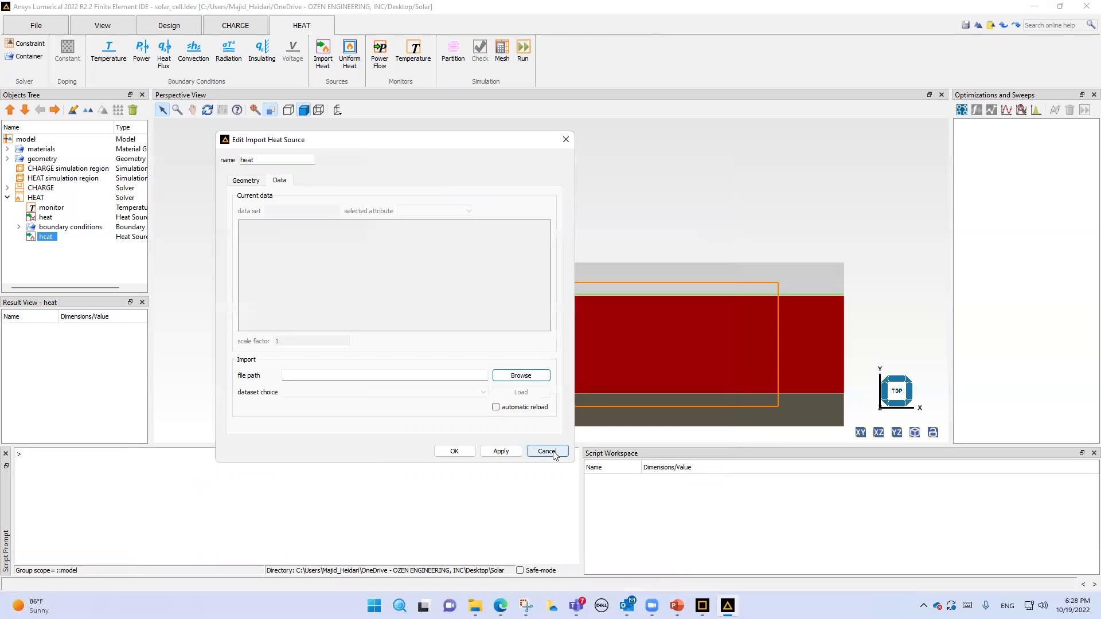
pyautogui.click(547, 452)
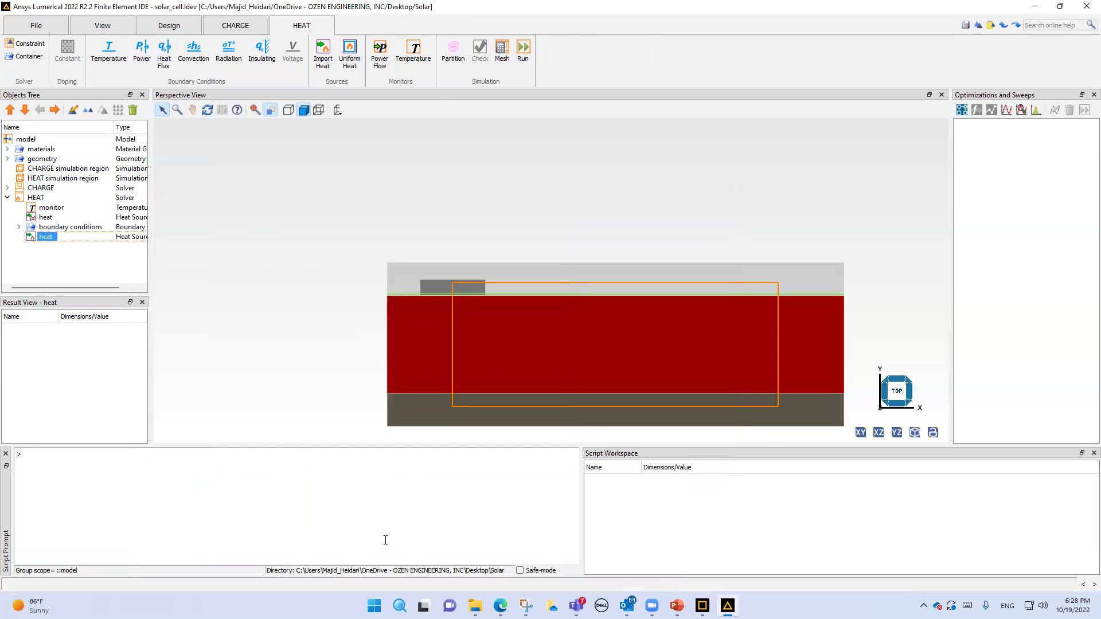
pyautogui.rightClick(35, 240)
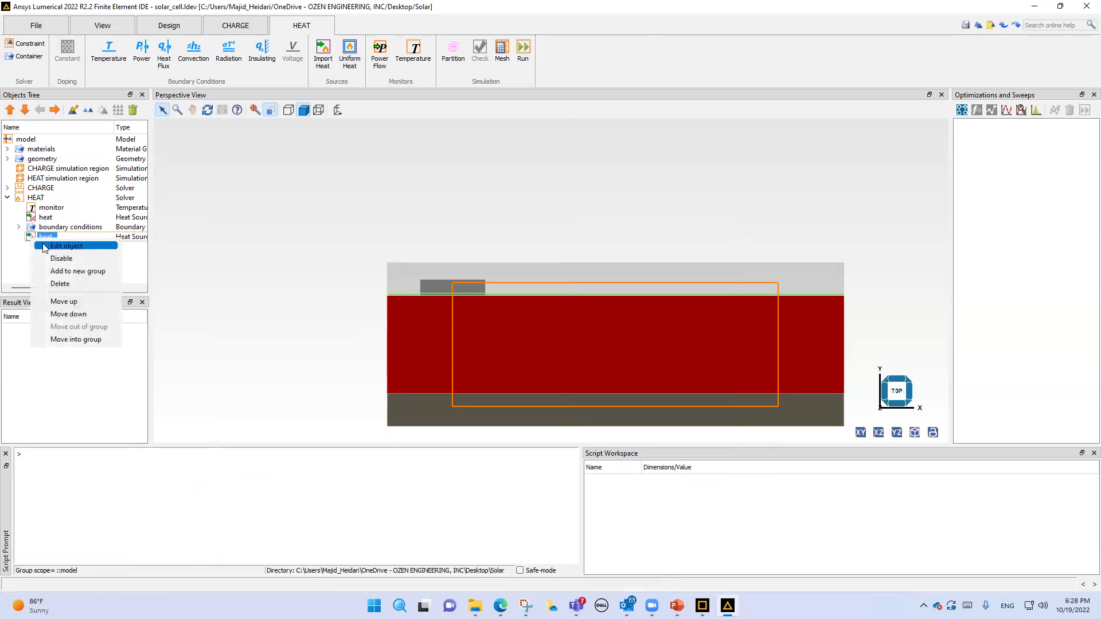
pyautogui.click(75, 283)
# Delete Tmap_solar_planar.mat from the Solar folder in File Explorer and return to the Lumerical solar cell project.
pyautogui.moveTo(475, 606)
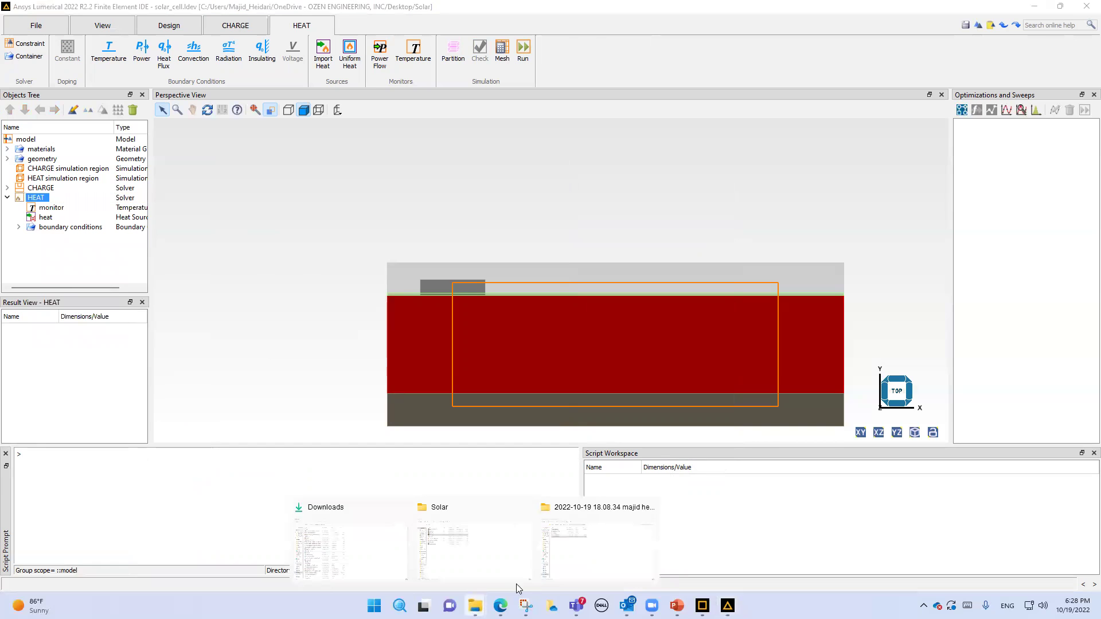
pyautogui.click(585, 554)
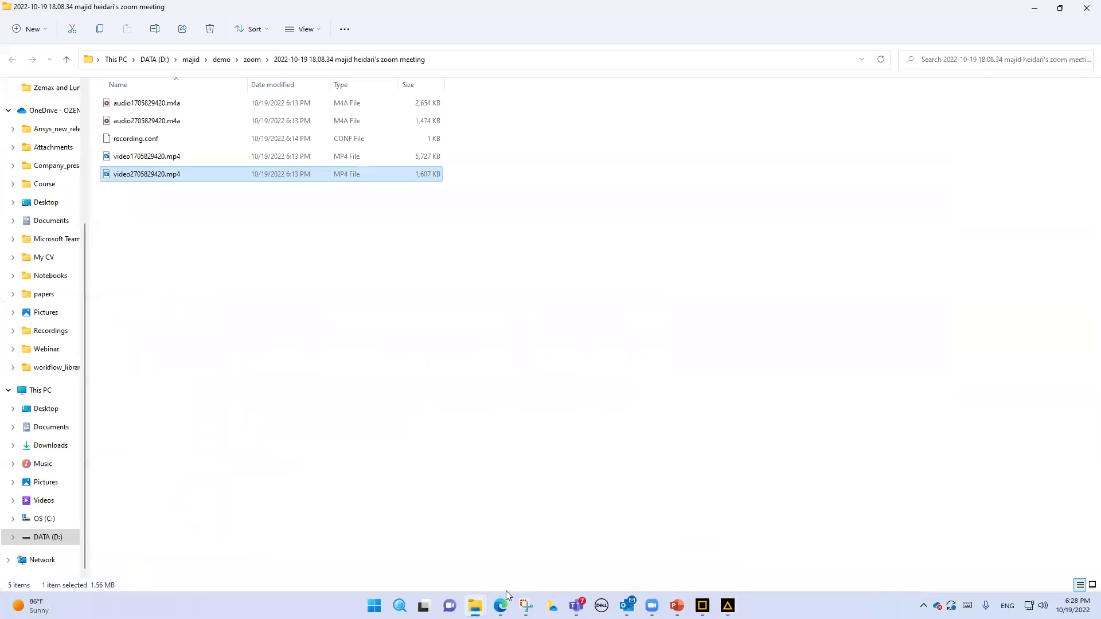
pyautogui.moveTo(475, 606)
pyautogui.click(455, 556)
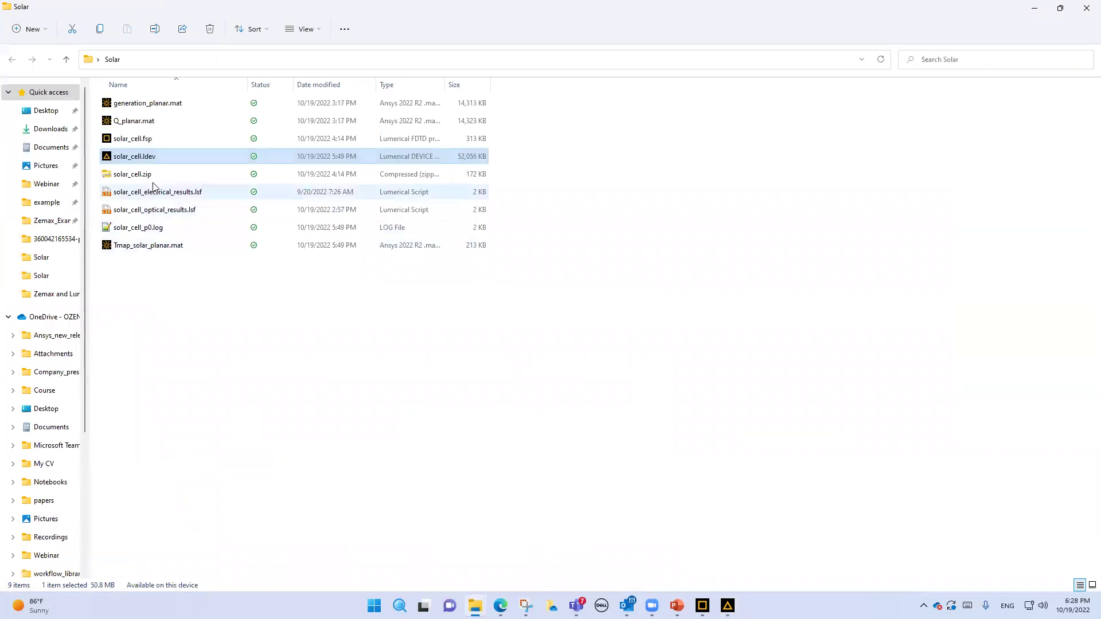
pyautogui.click(167, 250)
pyautogui.press('Delete')
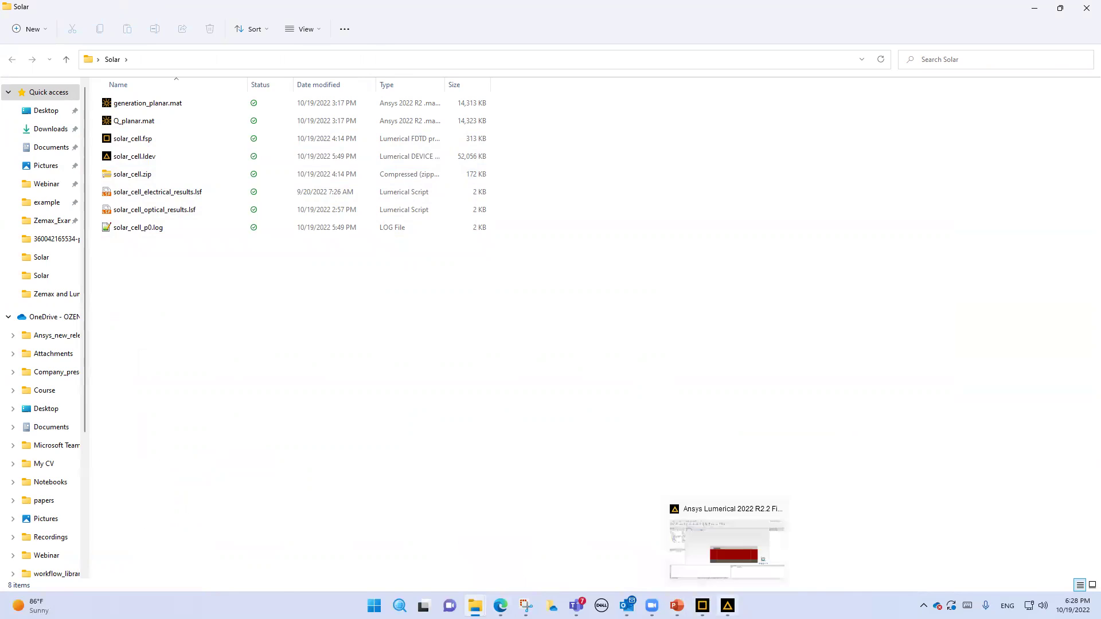
pyautogui.click(728, 605)
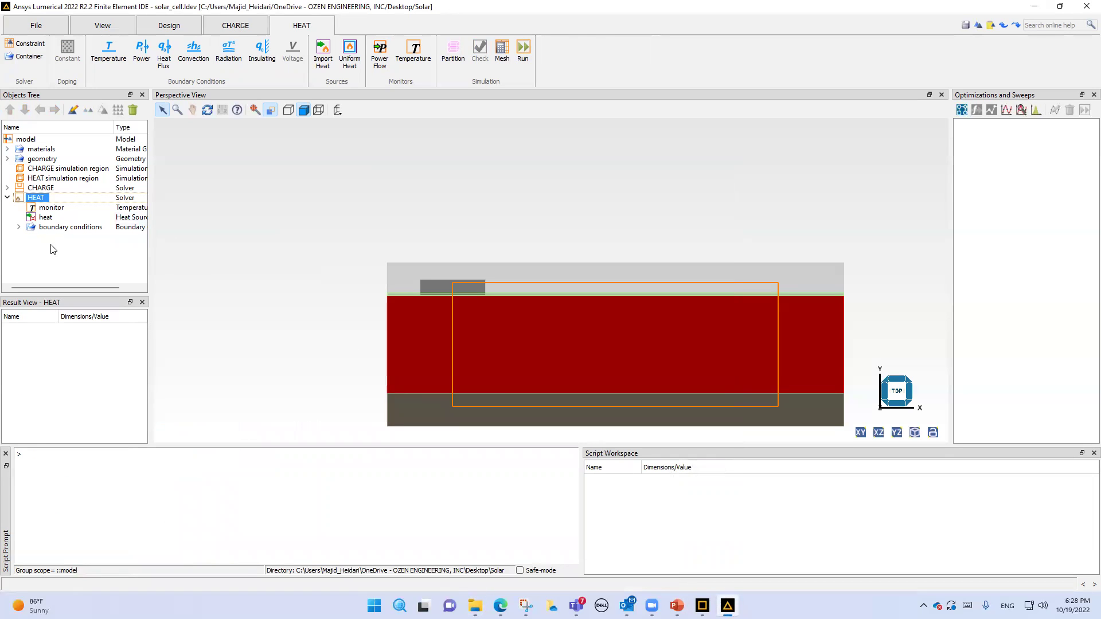
# Load the Pabs_thermal dataset from Q_planar.mat into the HEAT solver's existing heat source and accept the changes.
pyautogui.click(45, 218)
pyautogui.rightClick(45, 218)
pyautogui.click(69, 227)
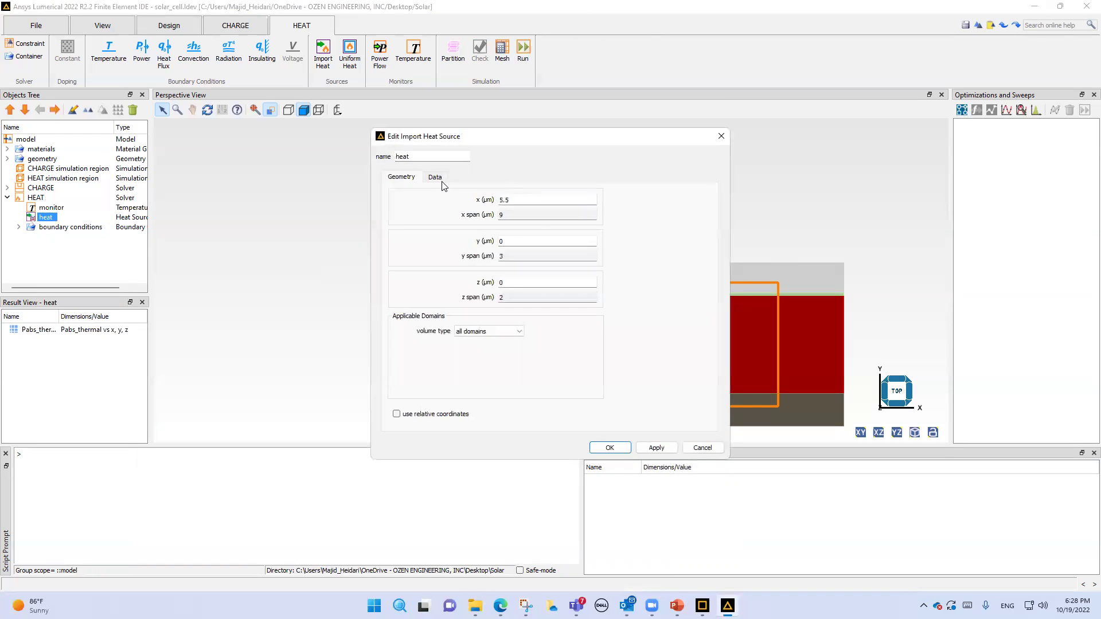
pyautogui.click(439, 180)
pyautogui.moveTo(505, 140); pyautogui.dragTo(368, 227)
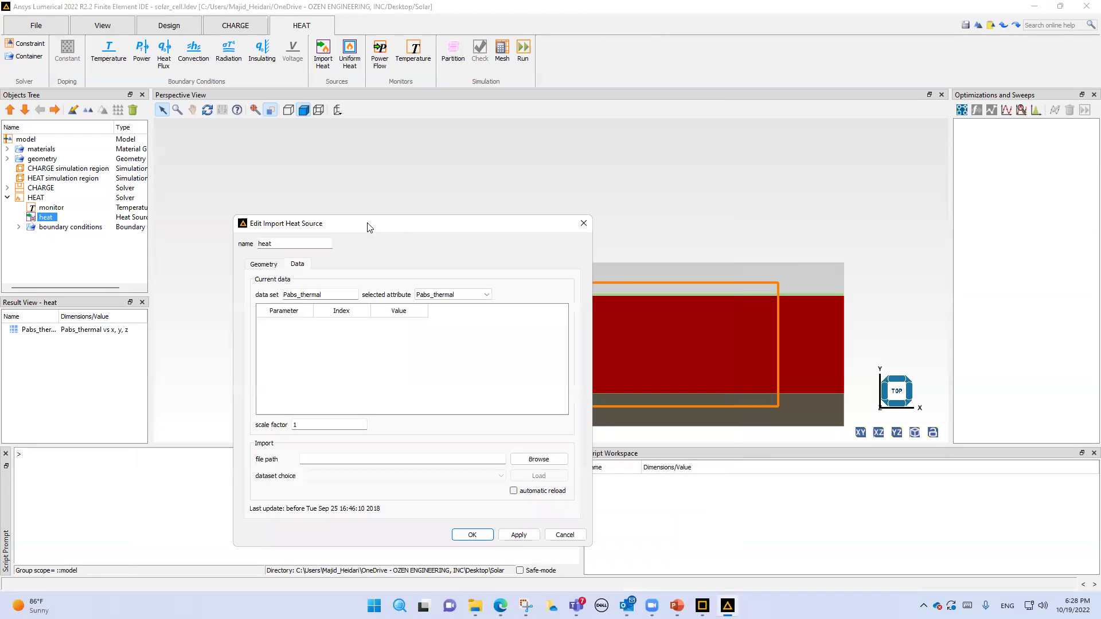
pyautogui.click(544, 461)
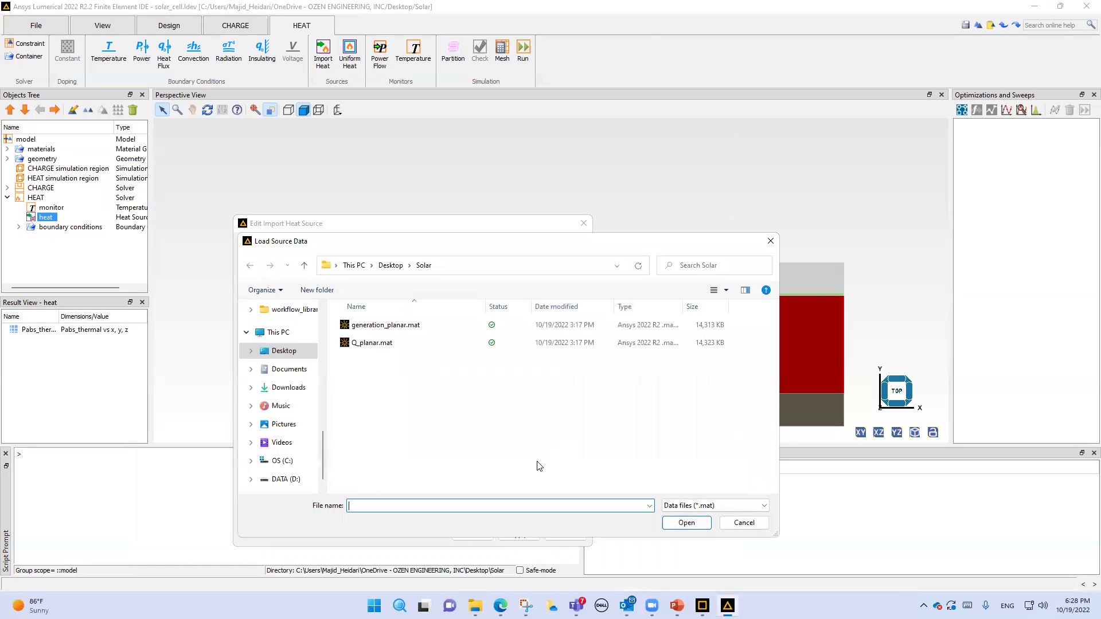
pyautogui.doubleClick(370, 343)
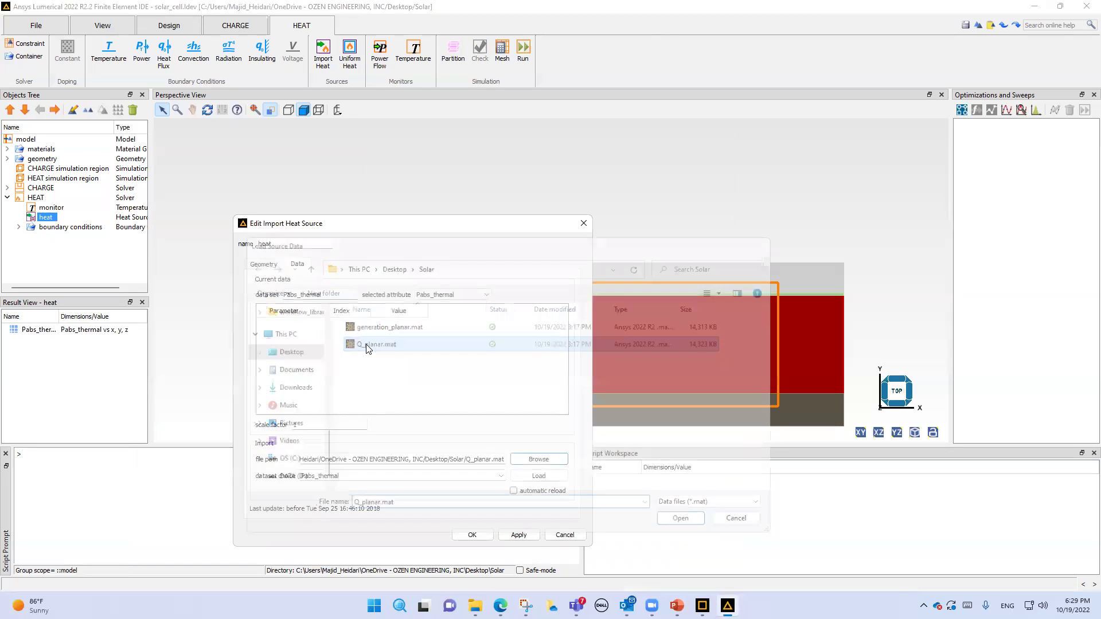
pyautogui.click(542, 477)
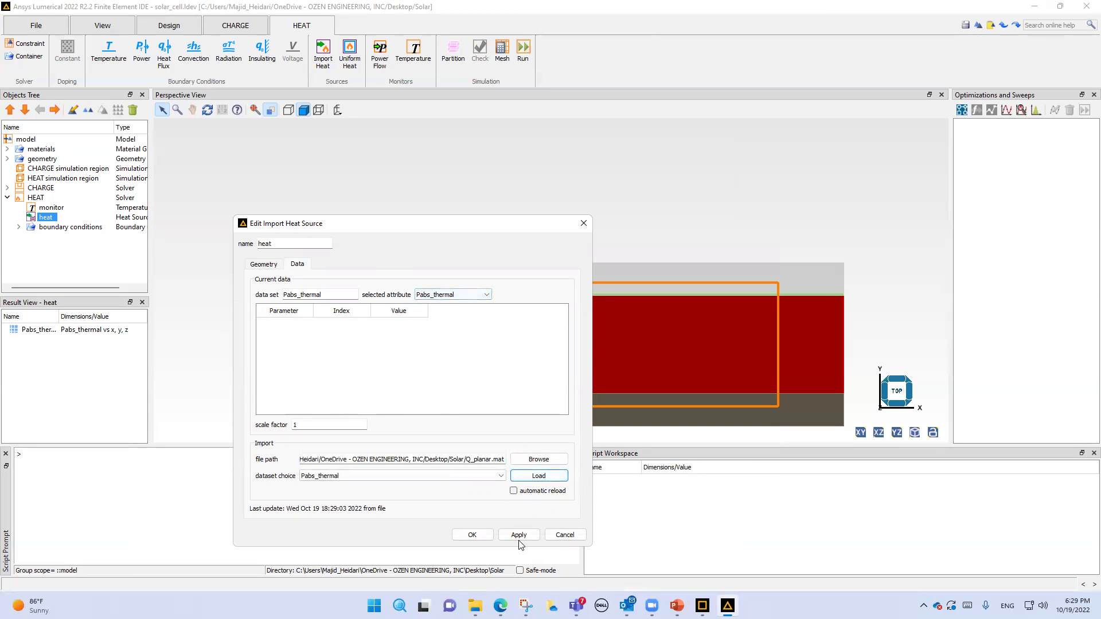
pyautogui.click(472, 534)
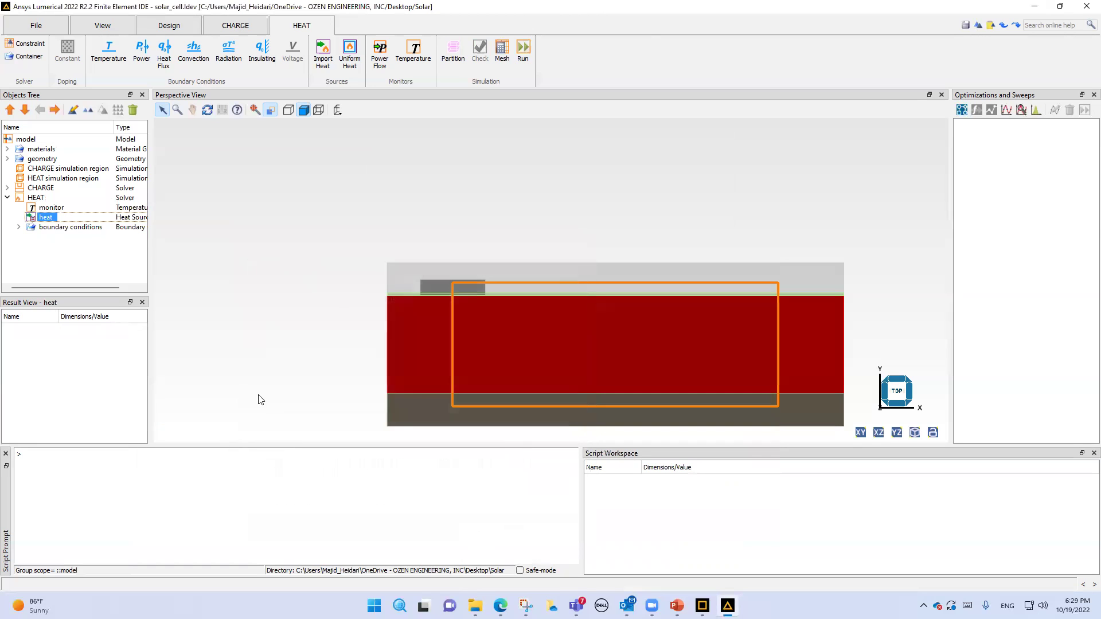
# Reopen the heat source, check its imported data and geometry spans, and close its properties.
pyautogui.rightClick(43, 218)
pyautogui.click(58, 226)
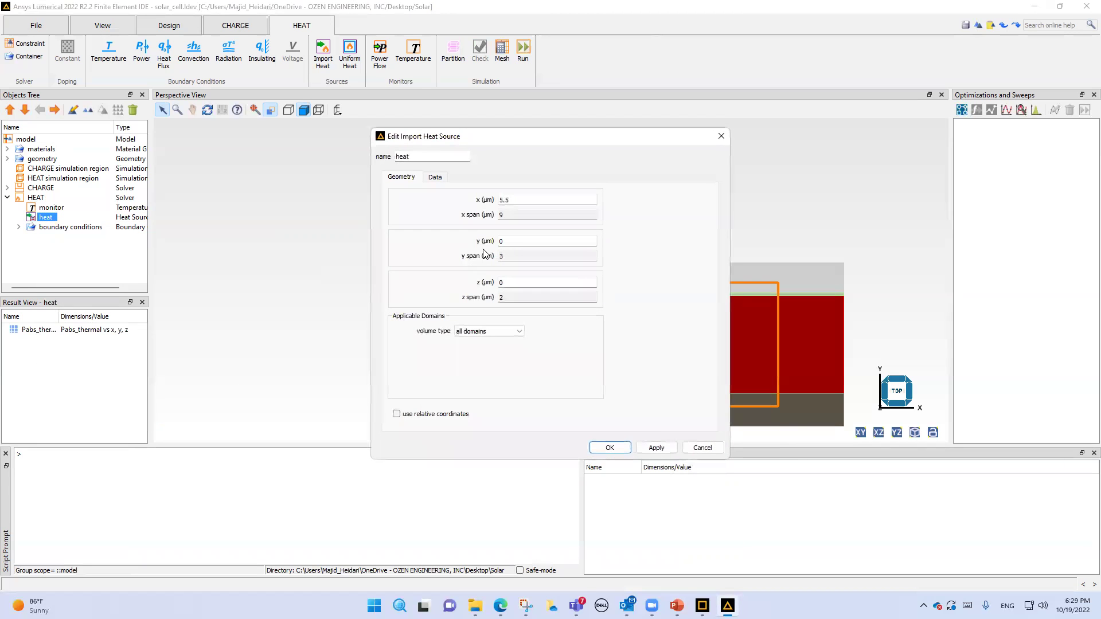
pyautogui.click(435, 179)
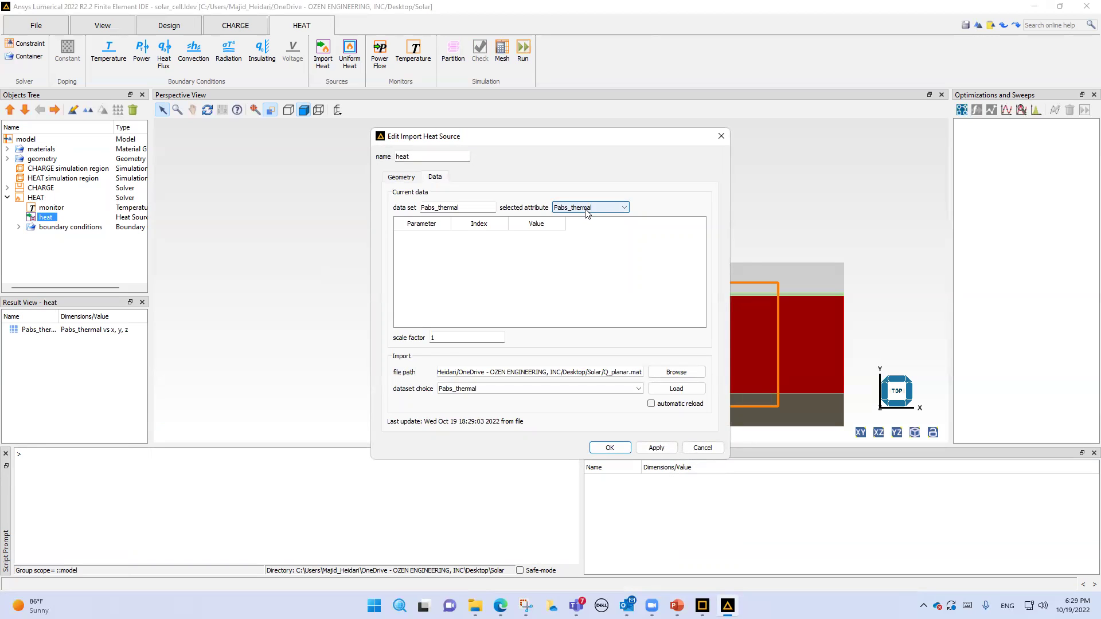
pyautogui.click(654, 447)
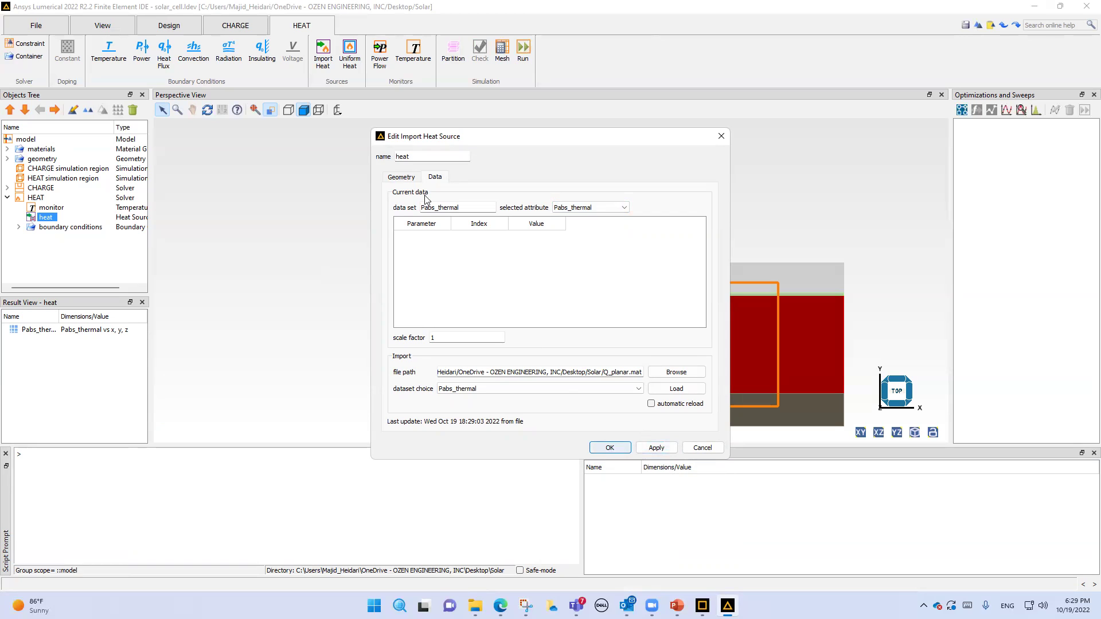
pyautogui.click(397, 179)
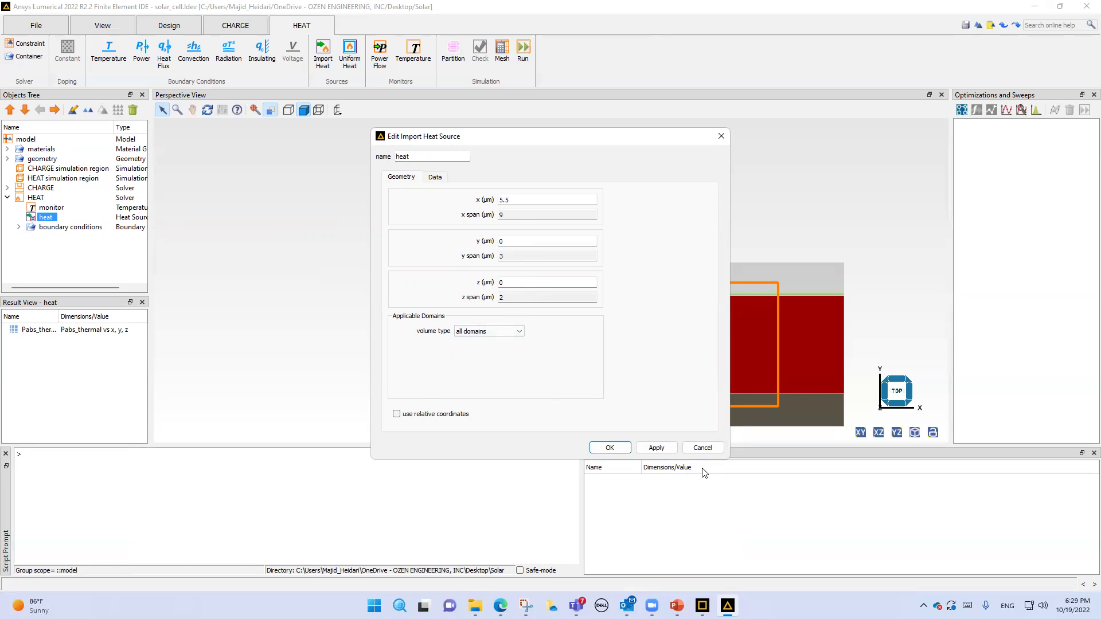
pyautogui.click(704, 449)
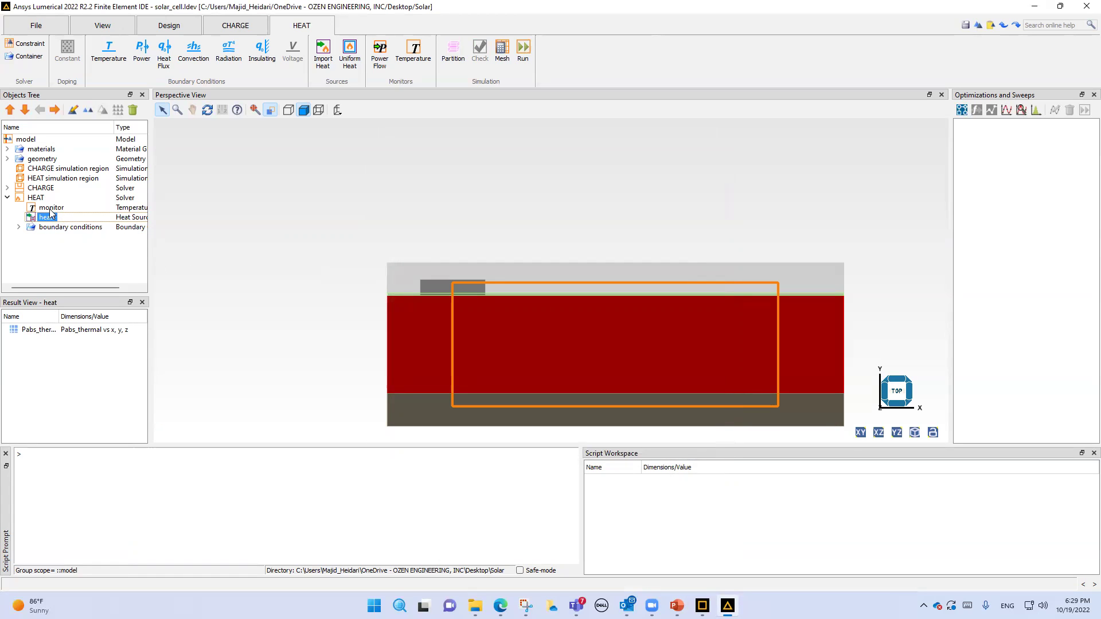
# Expand the HEAT solver's boundary conditions and open the first convection condition's properties for review.
pyautogui.click(19, 227)
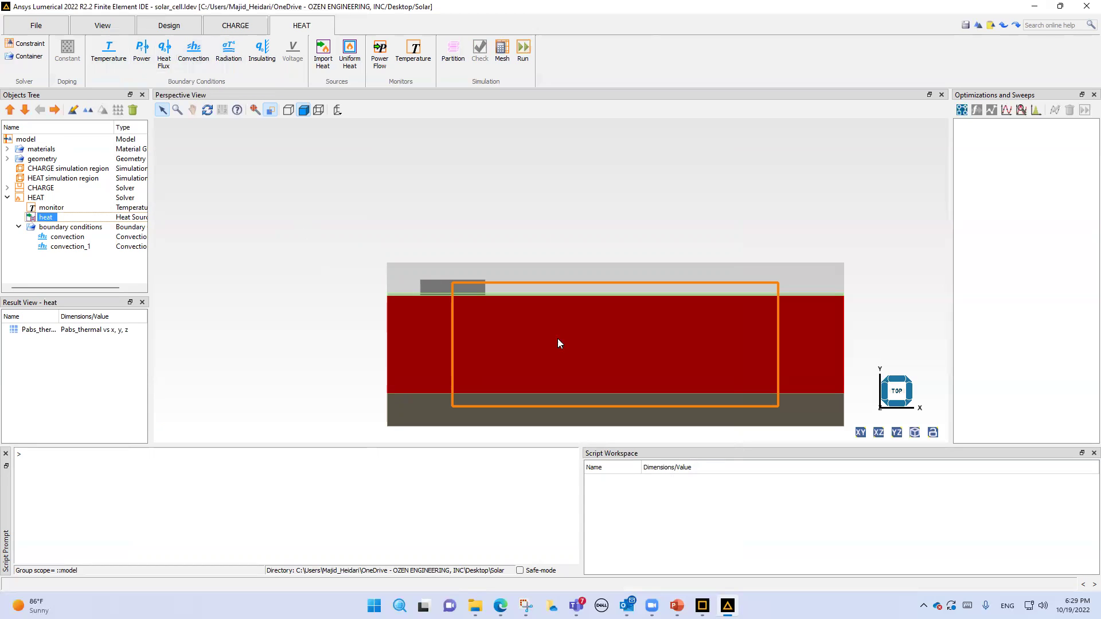
pyautogui.click(67, 237)
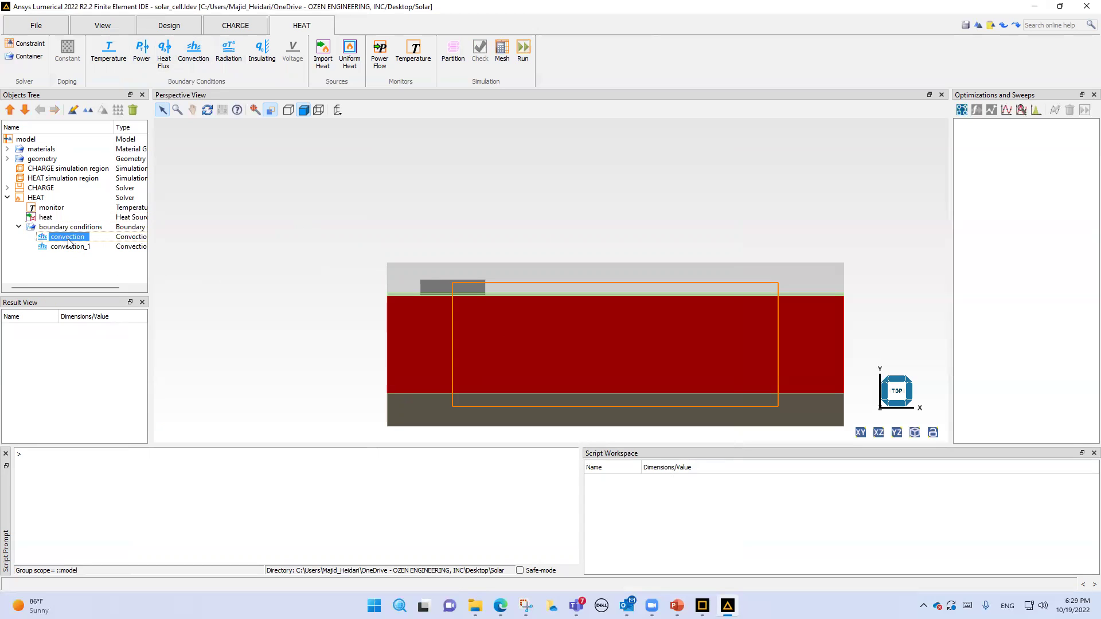
pyautogui.rightClick(69, 239)
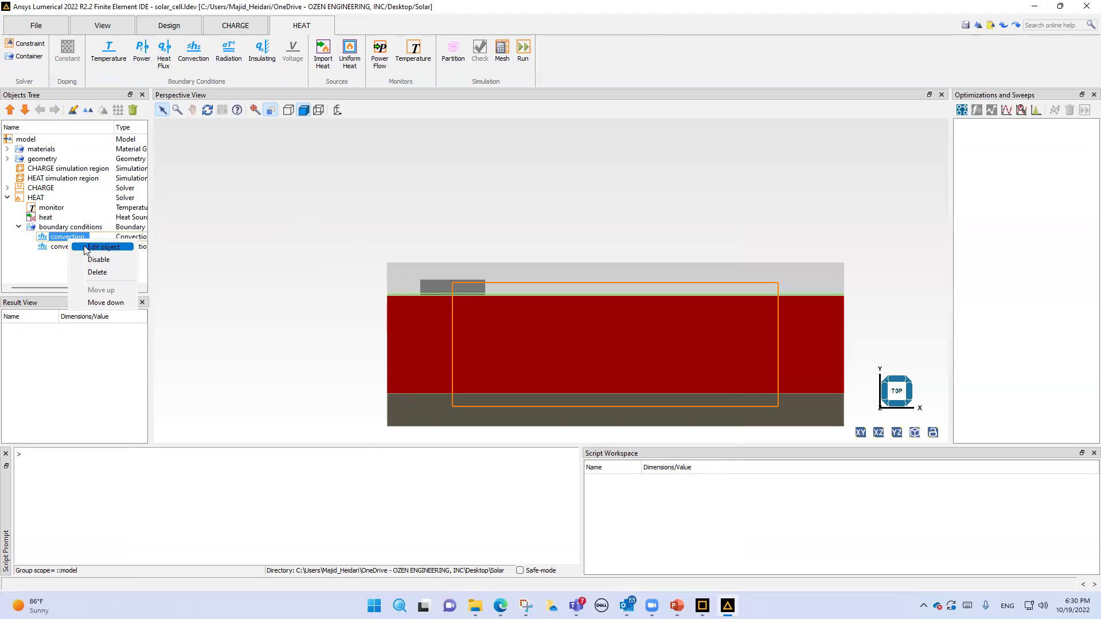
pyautogui.click(86, 247)
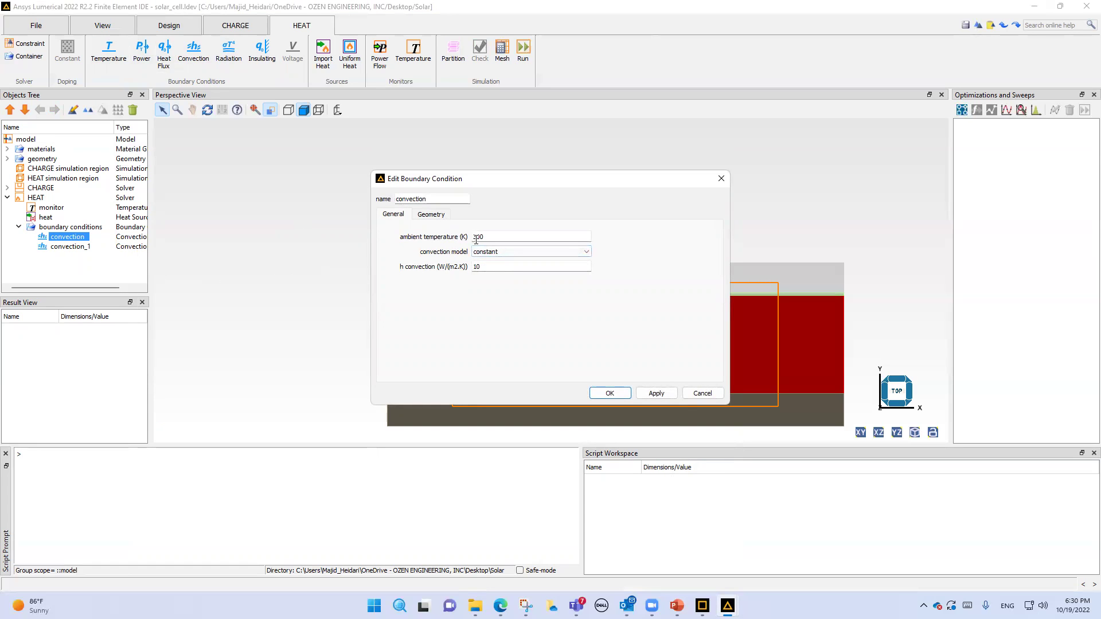
# Review the first convection condition's ambient temperature, convection model and surface selection, and close its properties without changes.
pyautogui.moveTo(496, 183); pyautogui.dragTo(420, 194)
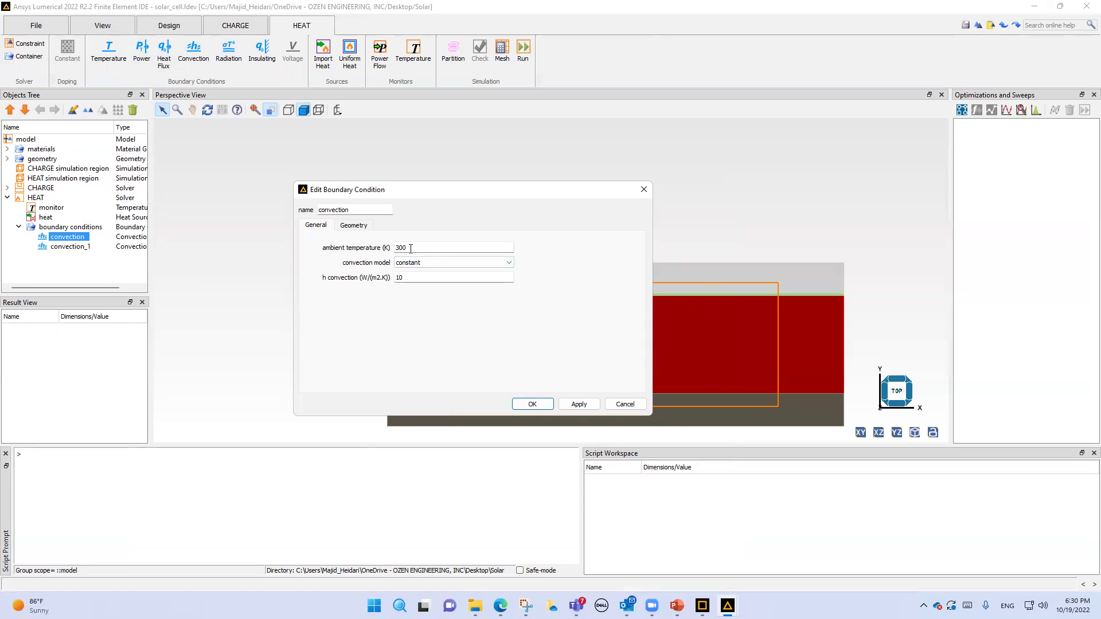
pyautogui.click(356, 230)
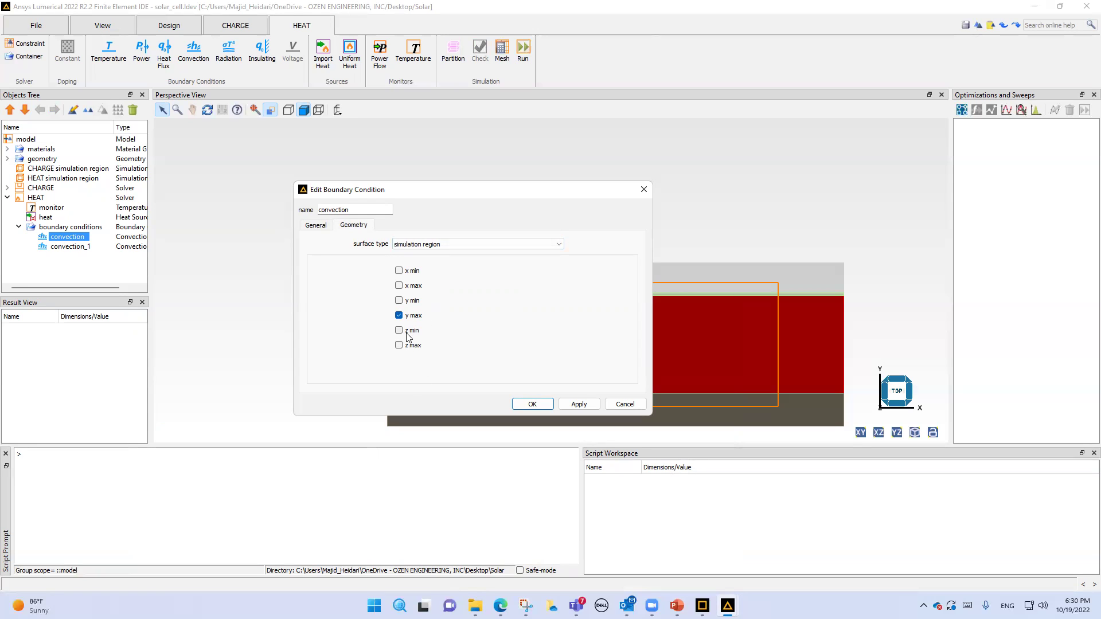
pyautogui.moveTo(469, 190); pyautogui.dragTo(282, 181)
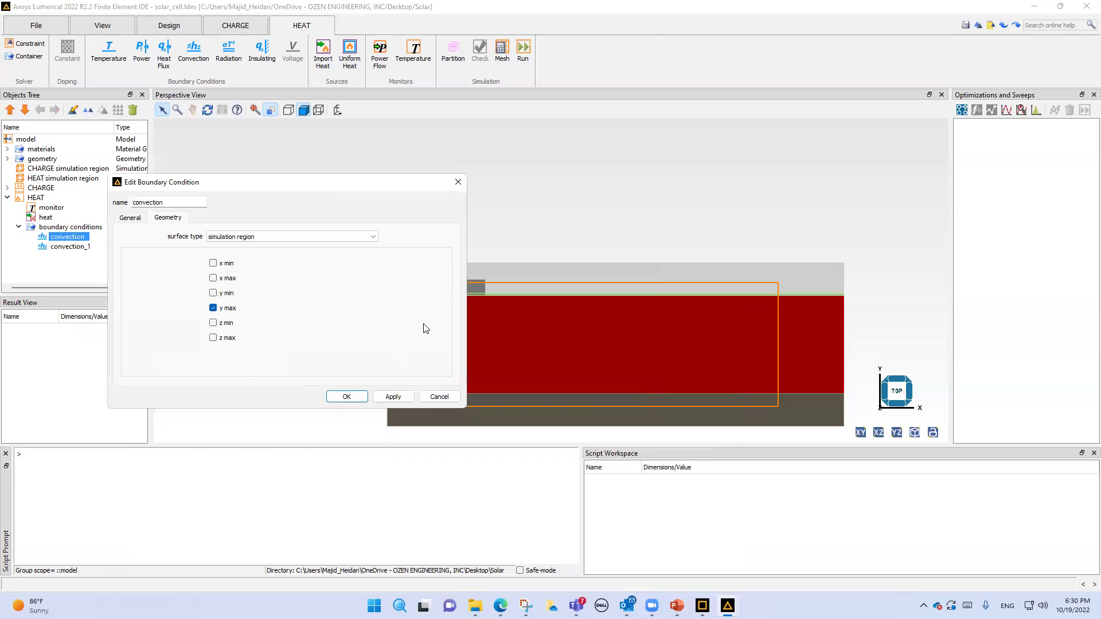
pyautogui.click(437, 395)
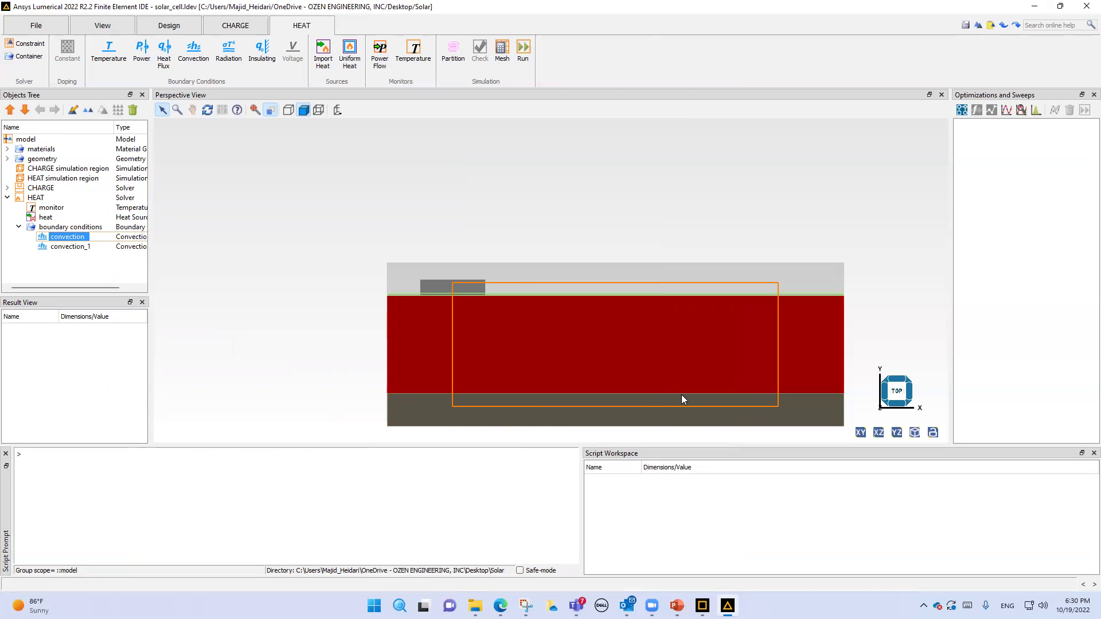
# Review convection_1's h convection value and its material-to-material surface definition, close it unchanged and collapse the boundary conditions group.
pyautogui.rightClick(62, 248)
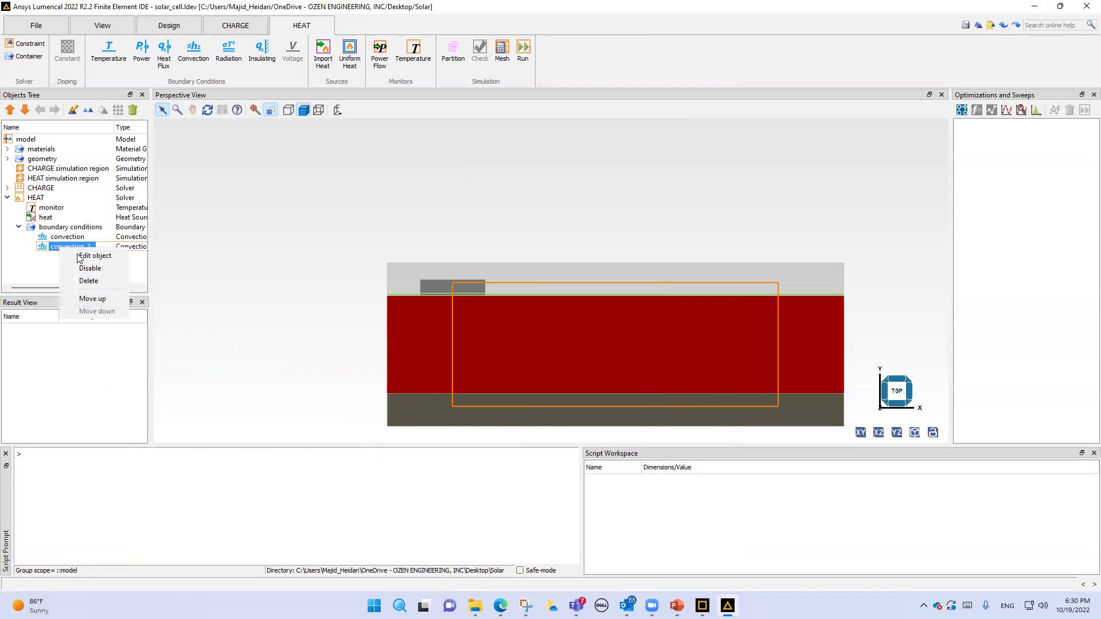
pyautogui.click(94, 255)
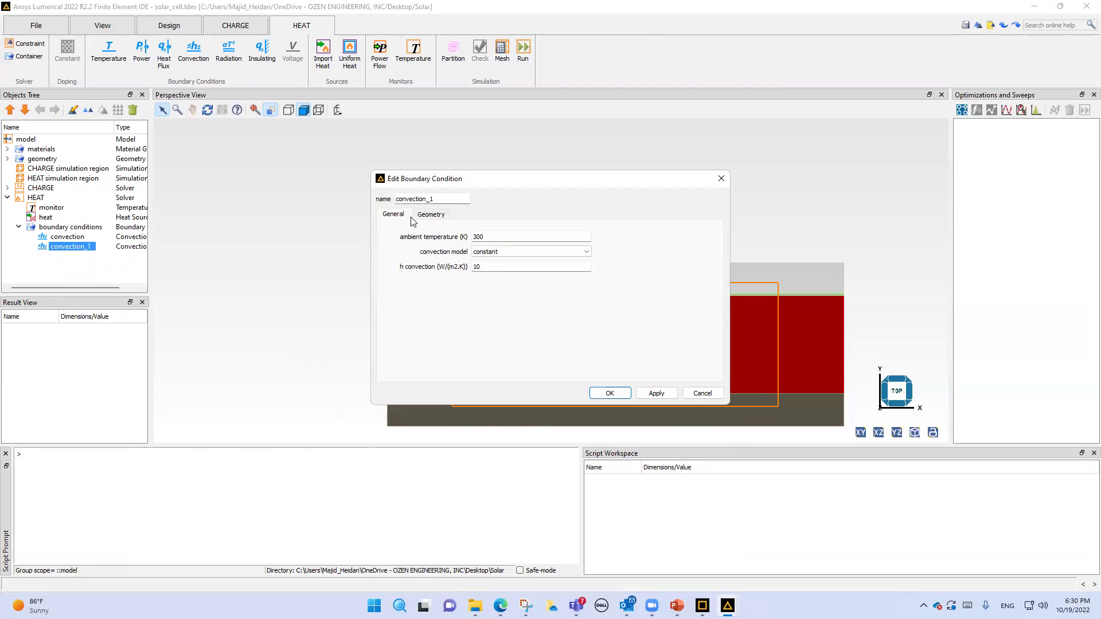
pyautogui.moveTo(483, 266); pyautogui.dragTo(456, 267)
pyautogui.click(425, 214)
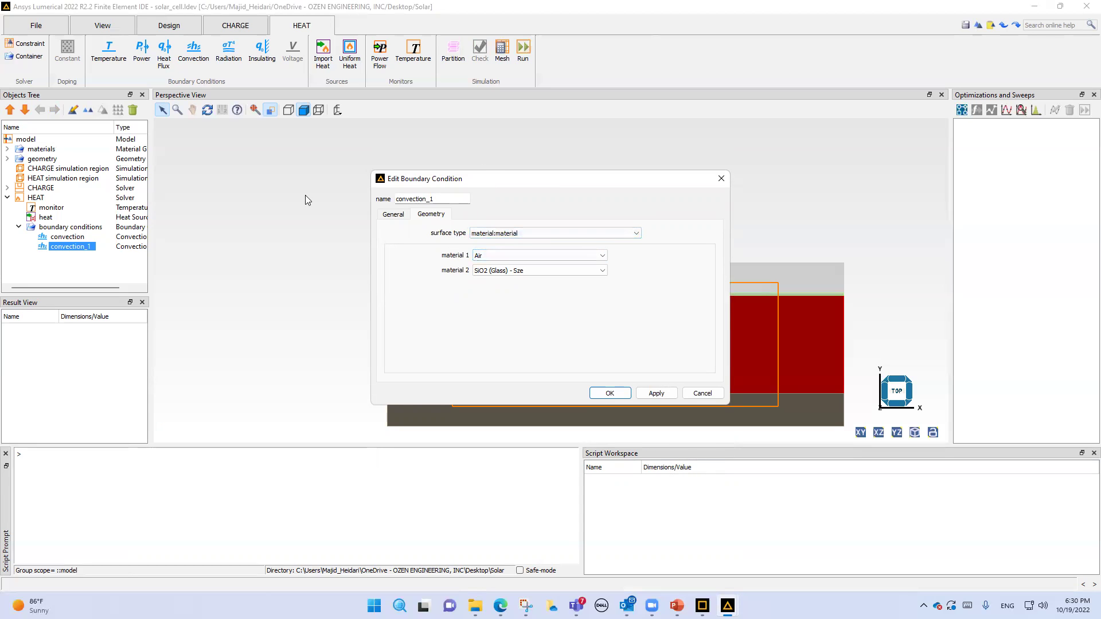
pyautogui.moveTo(437, 181); pyautogui.dragTo(305, 193)
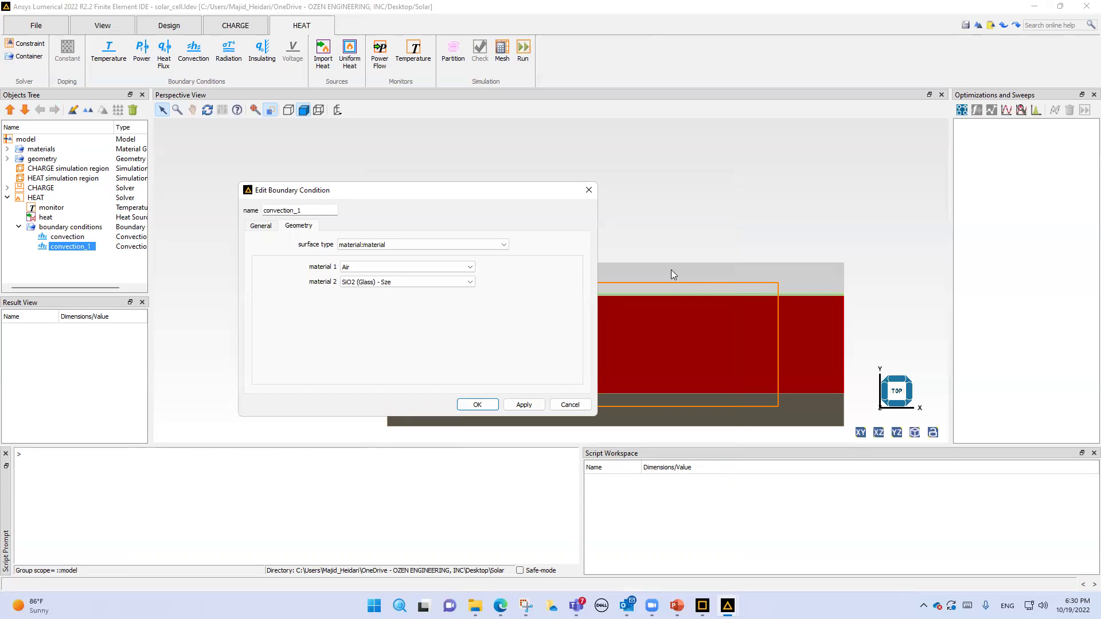
pyautogui.click(571, 404)
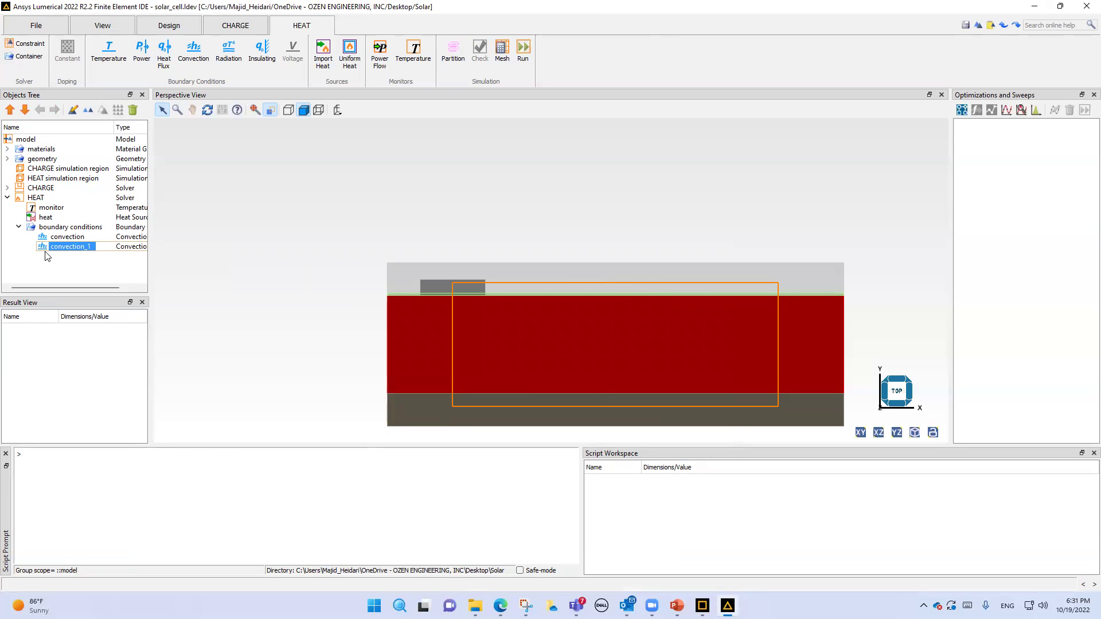
pyautogui.click(18, 227)
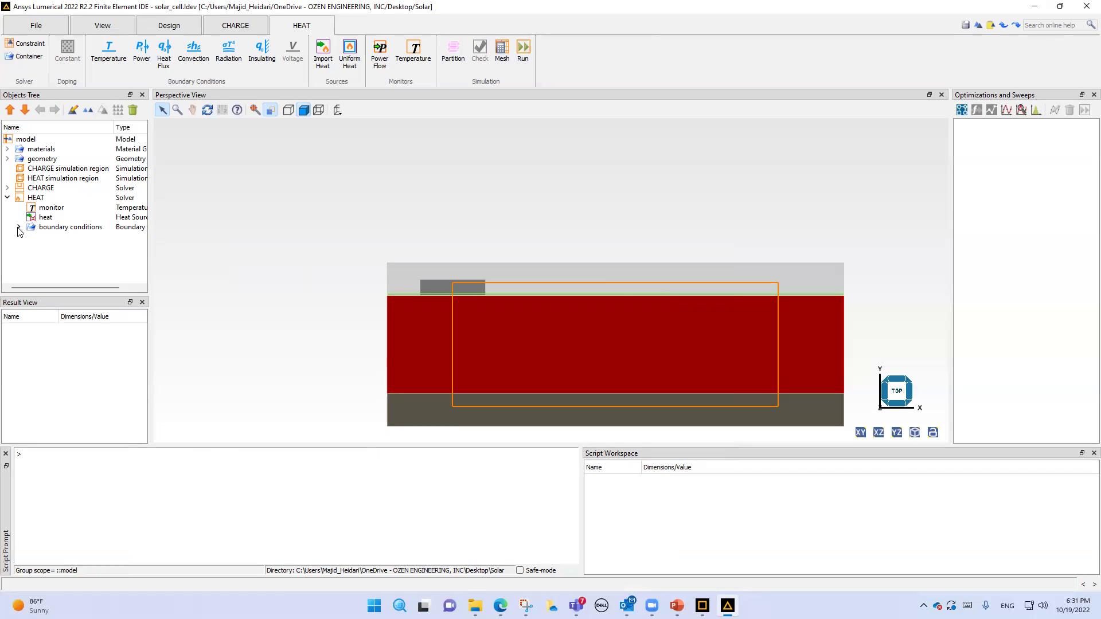
# Check the HEAT temperature monitor's monitor type, save filename and geometry extents, and accept its properties as they are.
pyautogui.click(39, 210)
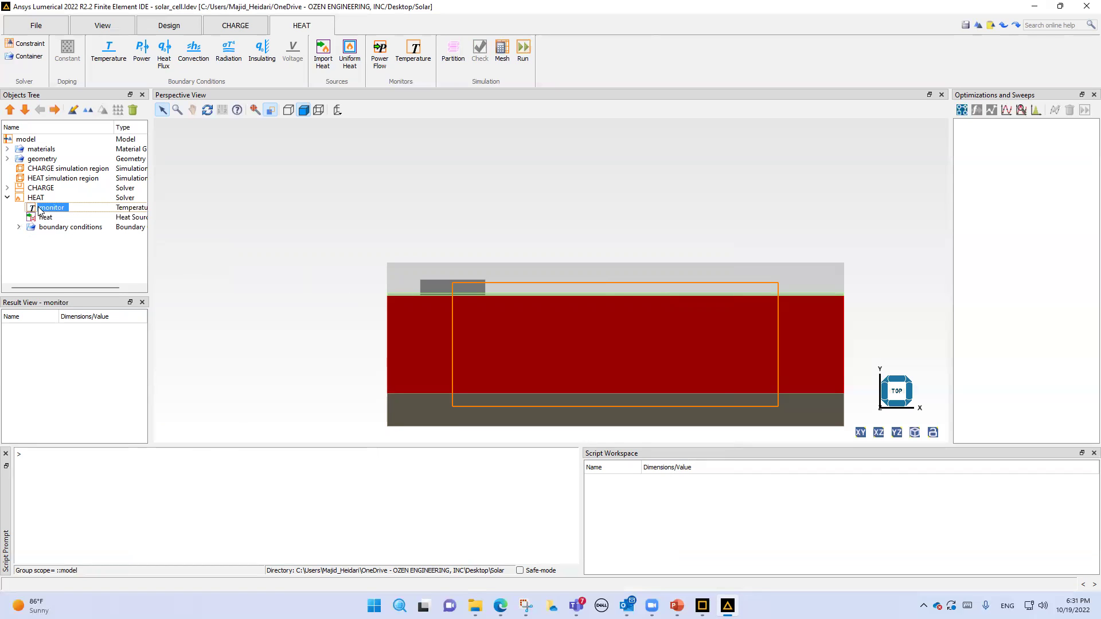
pyautogui.rightClick(39, 210)
pyautogui.click(50, 219)
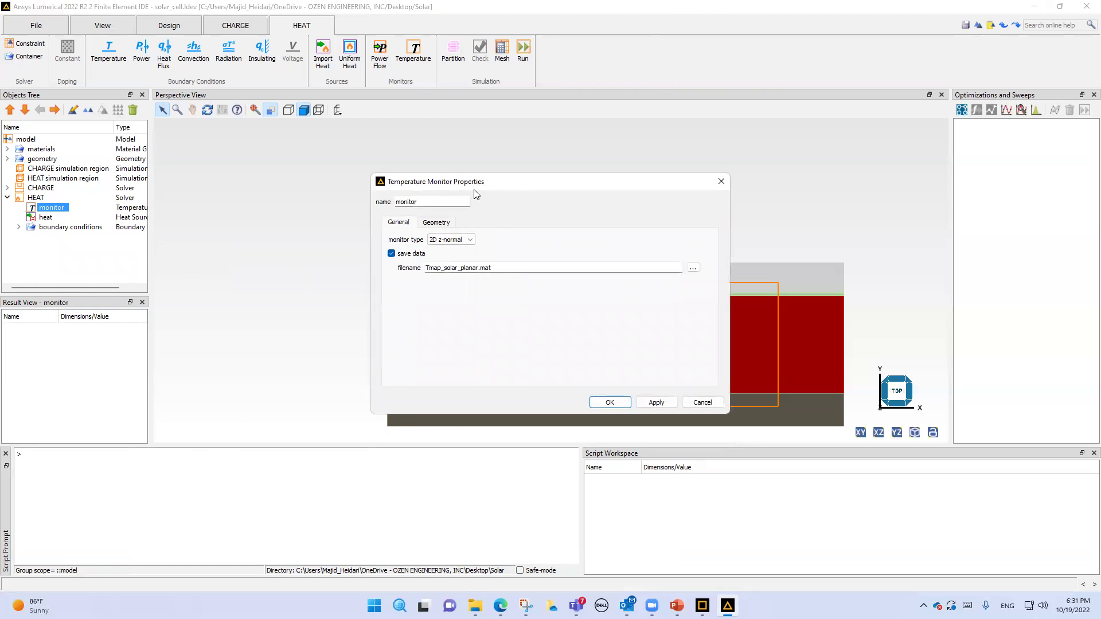
pyautogui.moveTo(502, 182); pyautogui.dragTo(172, 266)
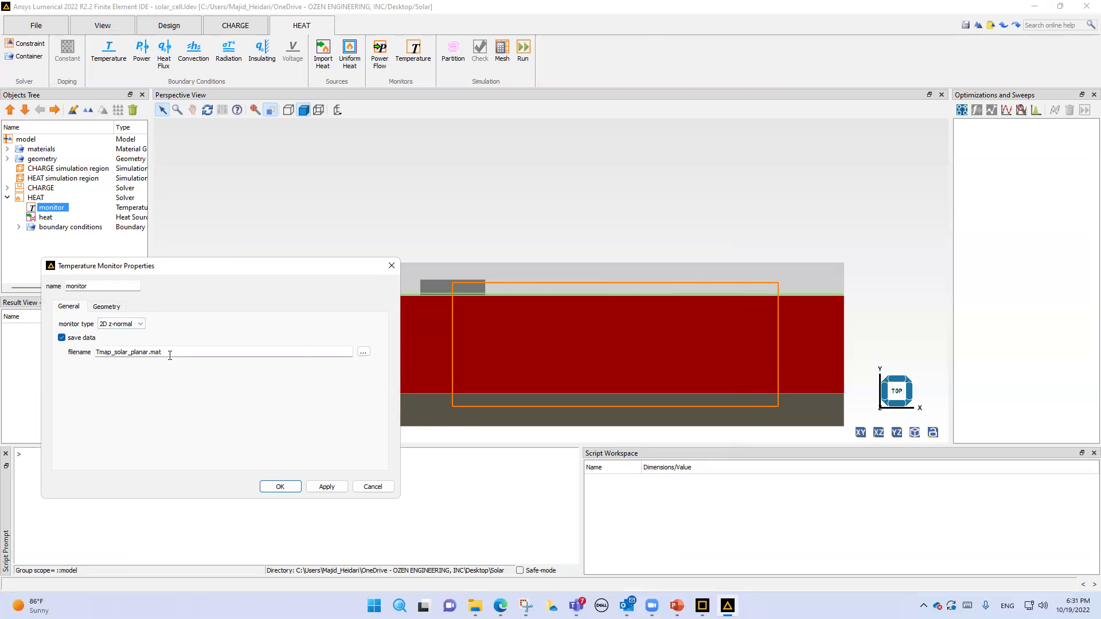
pyautogui.moveTo(170, 356); pyautogui.dragTo(89, 354)
pyautogui.click(107, 309)
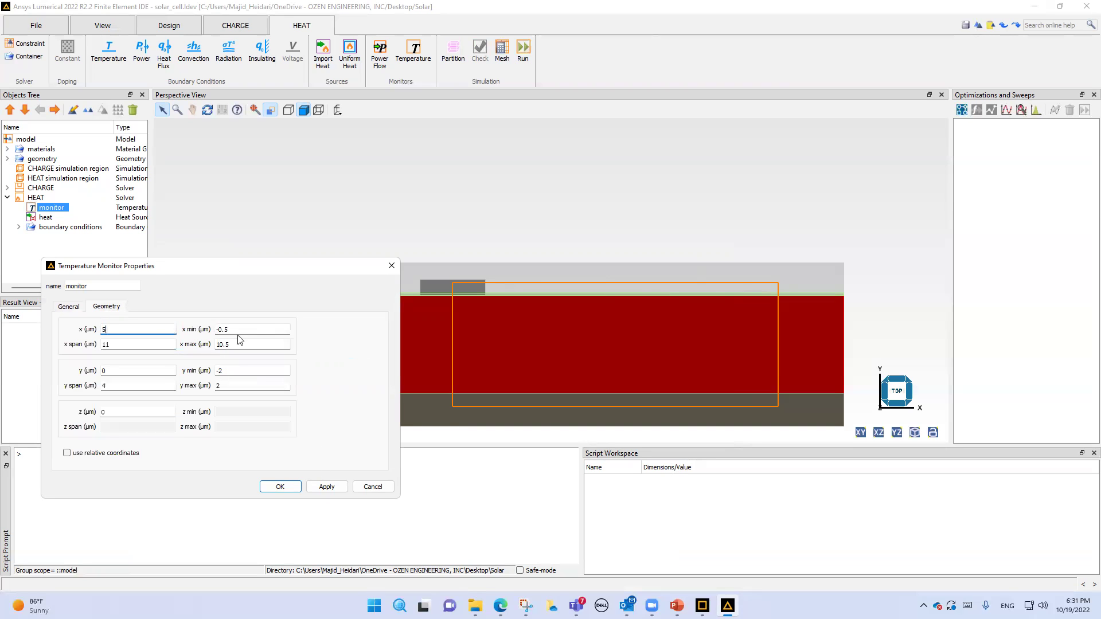
pyautogui.click(227, 332)
pyautogui.press('Tab')
pyautogui.click(328, 487)
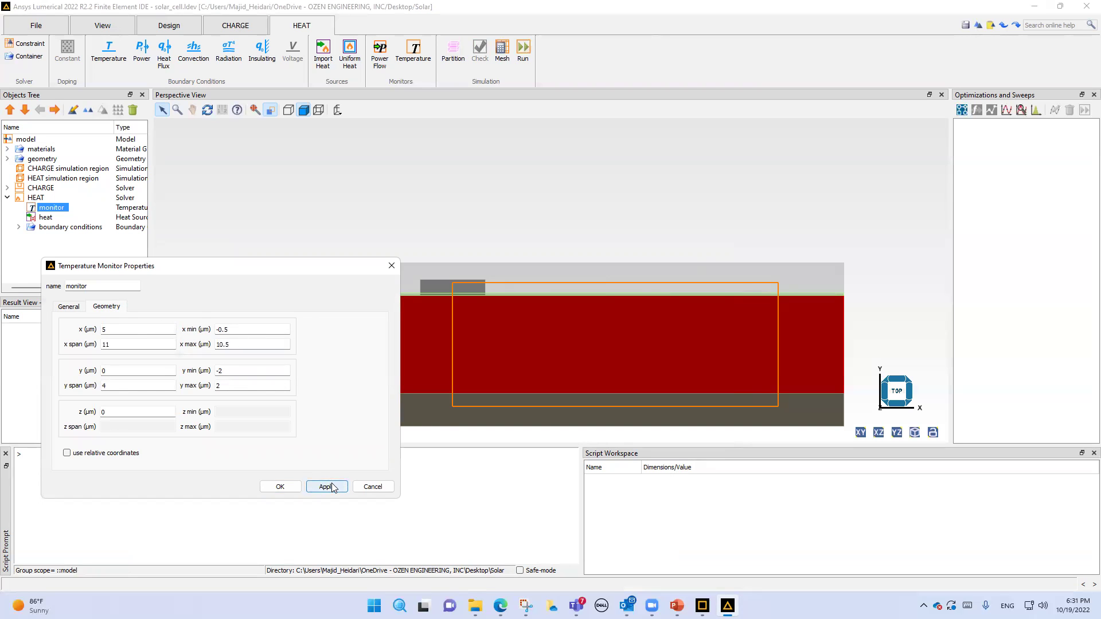
pyautogui.click(280, 486)
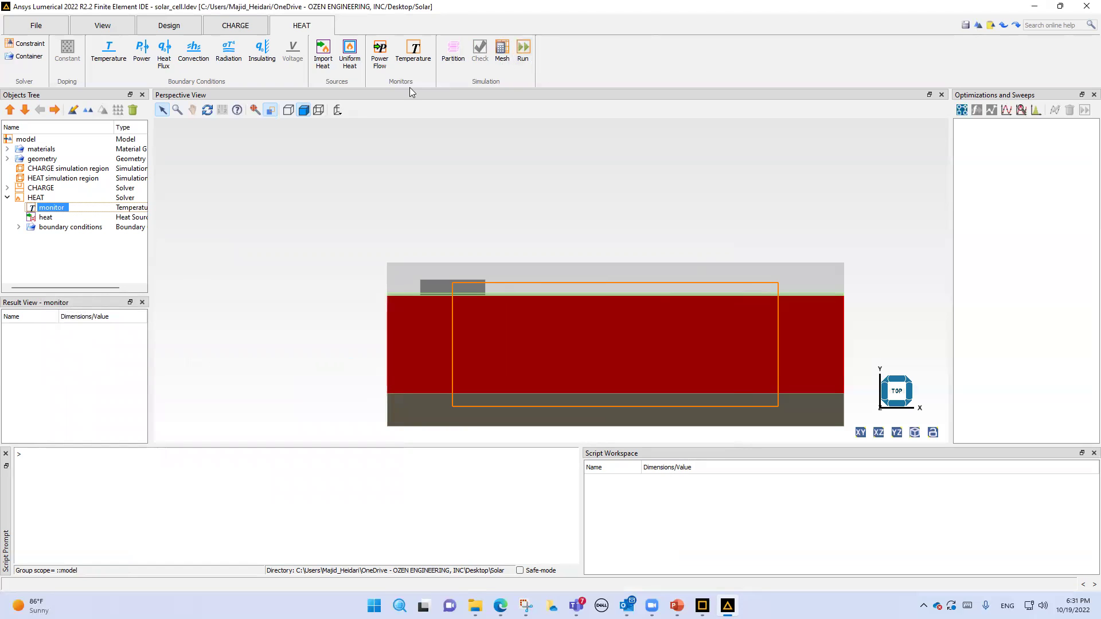
# Partition the HEAT simulation region and inspect domains 1 and 2, widening the objects tree to read their materials in full.
pyautogui.click(453, 58)
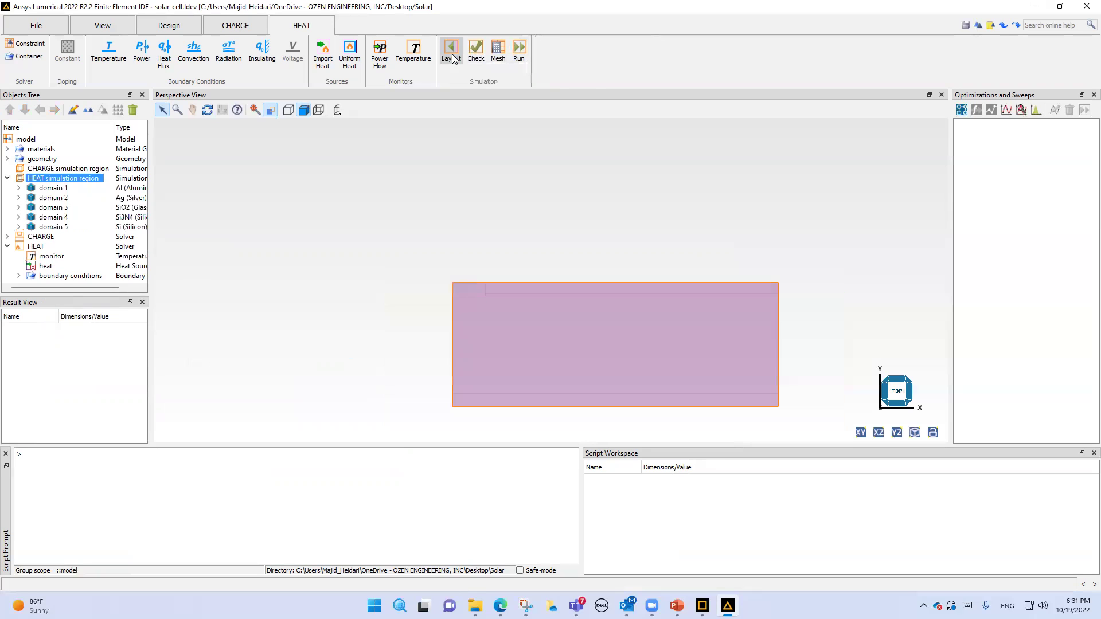
pyautogui.click(50, 188)
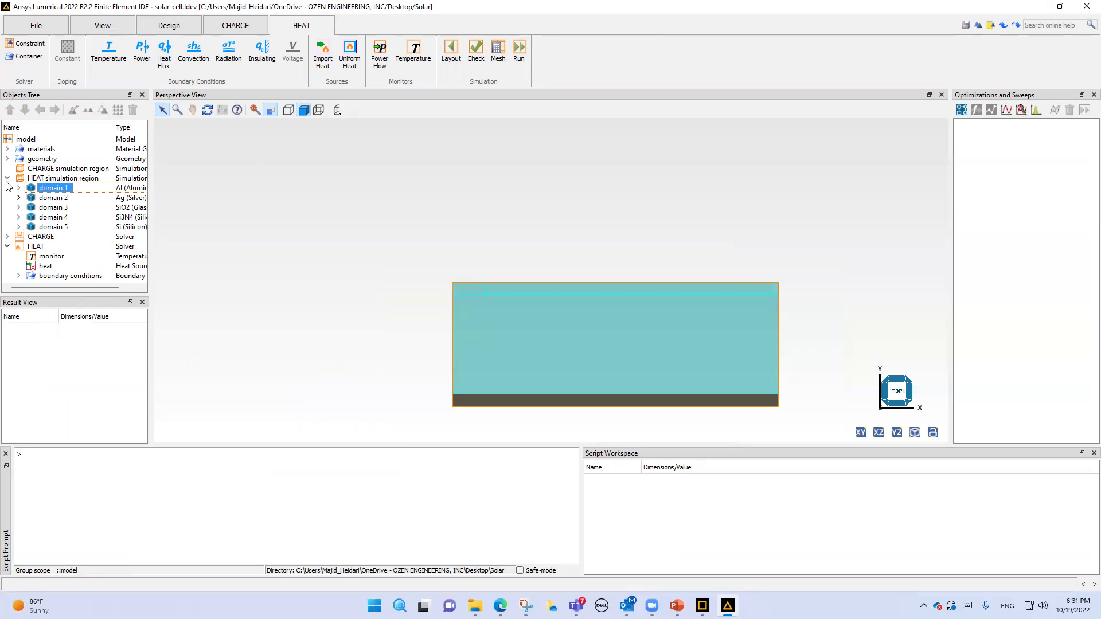
pyautogui.click(7, 237)
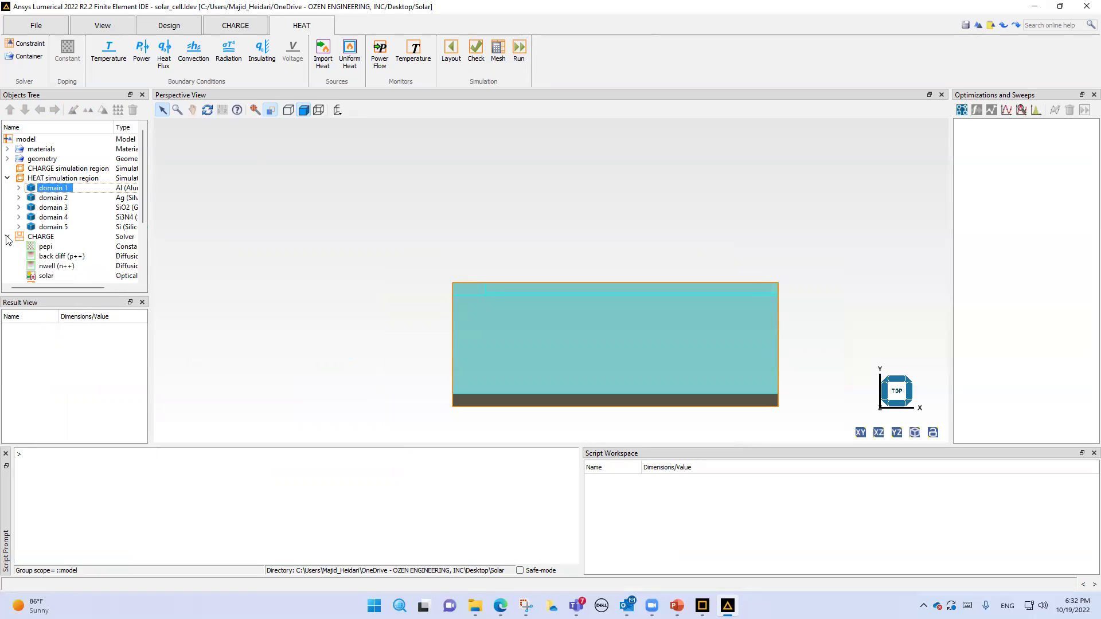
pyautogui.click(7, 237)
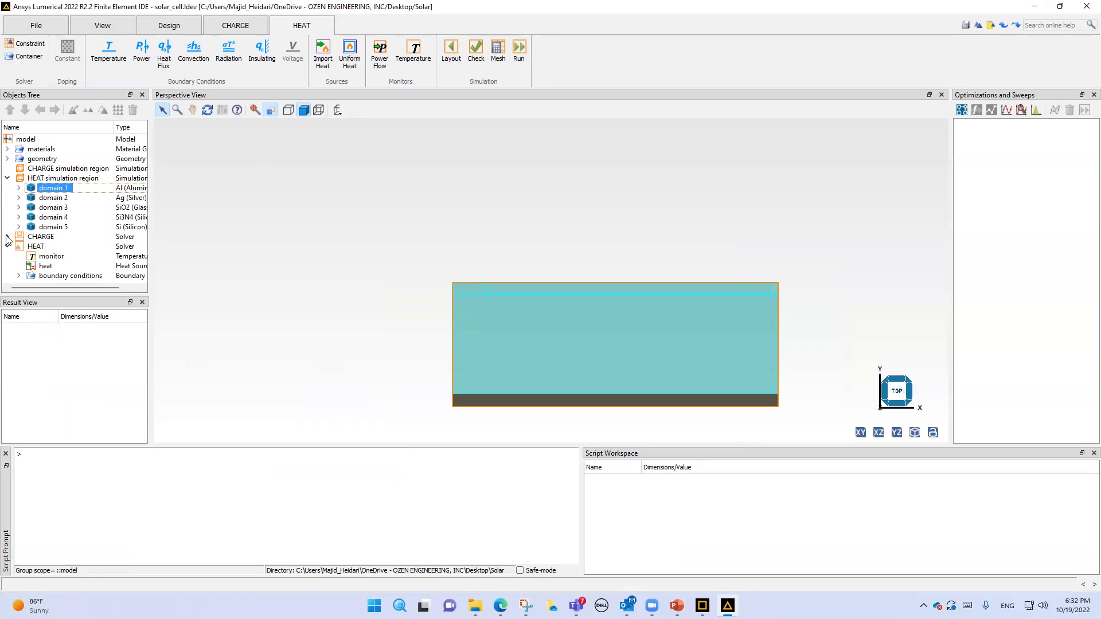
pyautogui.click(49, 200)
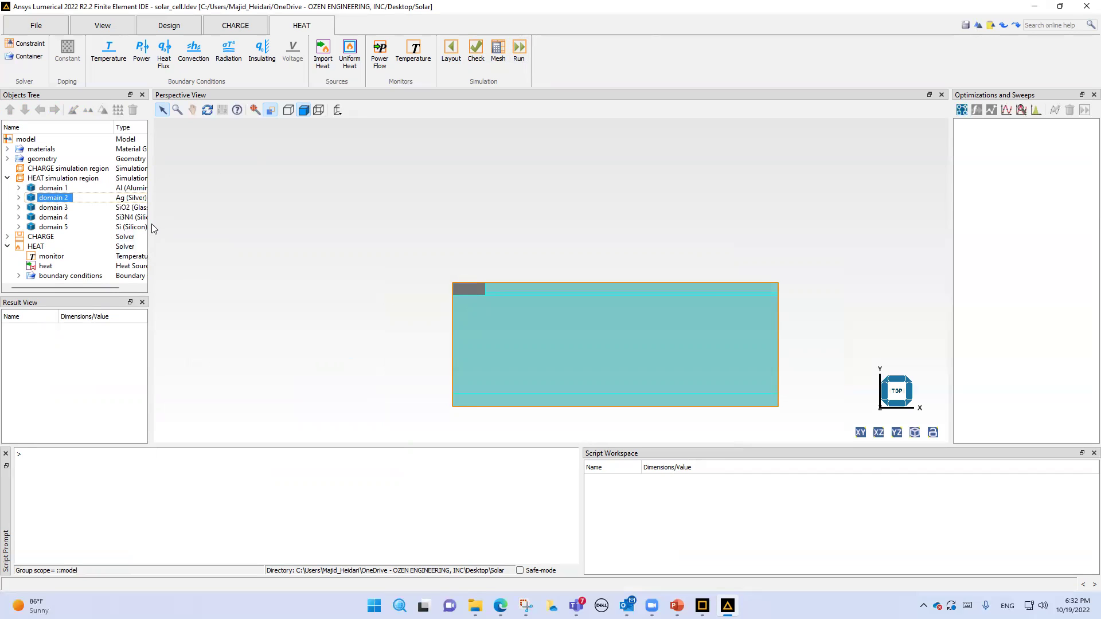
pyautogui.moveTo(149, 222); pyautogui.dragTo(228, 223)
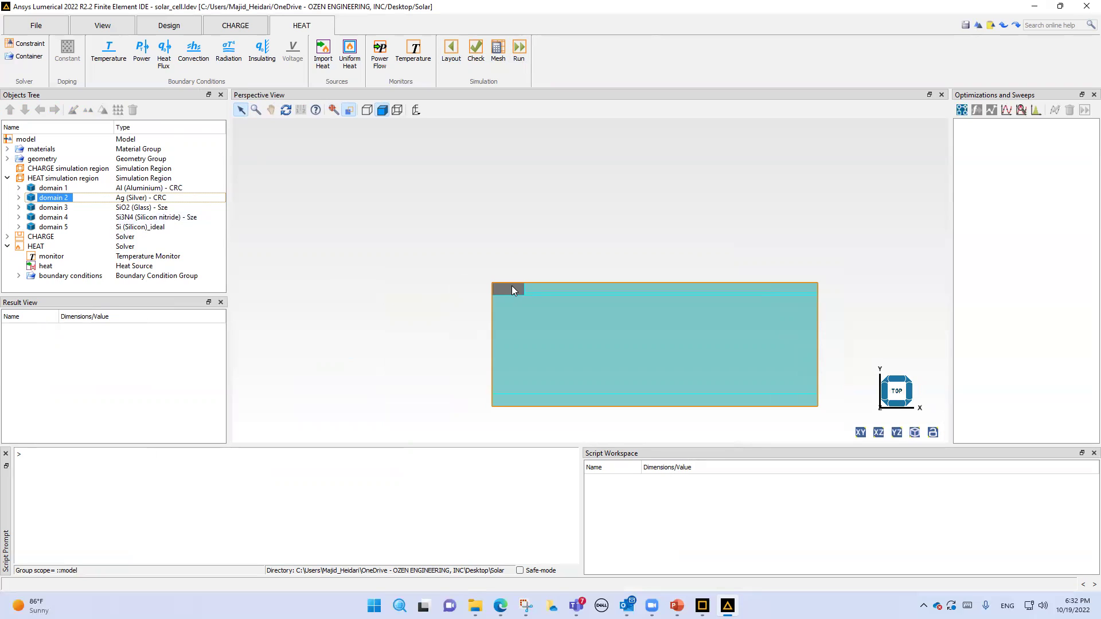
# Highlight domains 3, 4 and 5 to examine their areas and materials, and recheck domains 1 and 2.
pyautogui.click(60, 209)
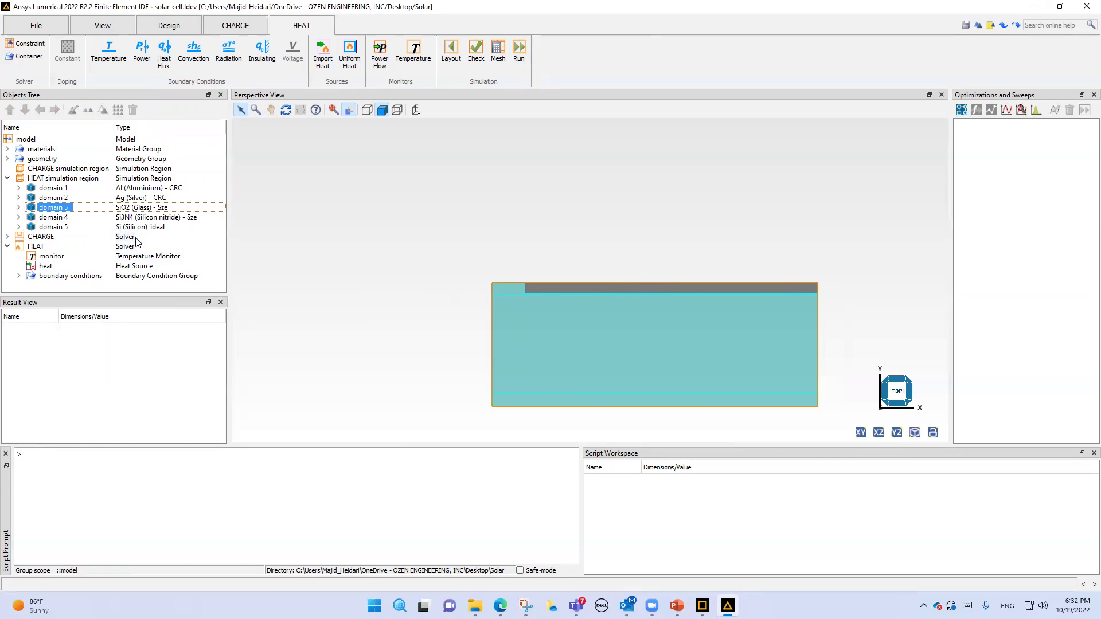
pyautogui.click(56, 218)
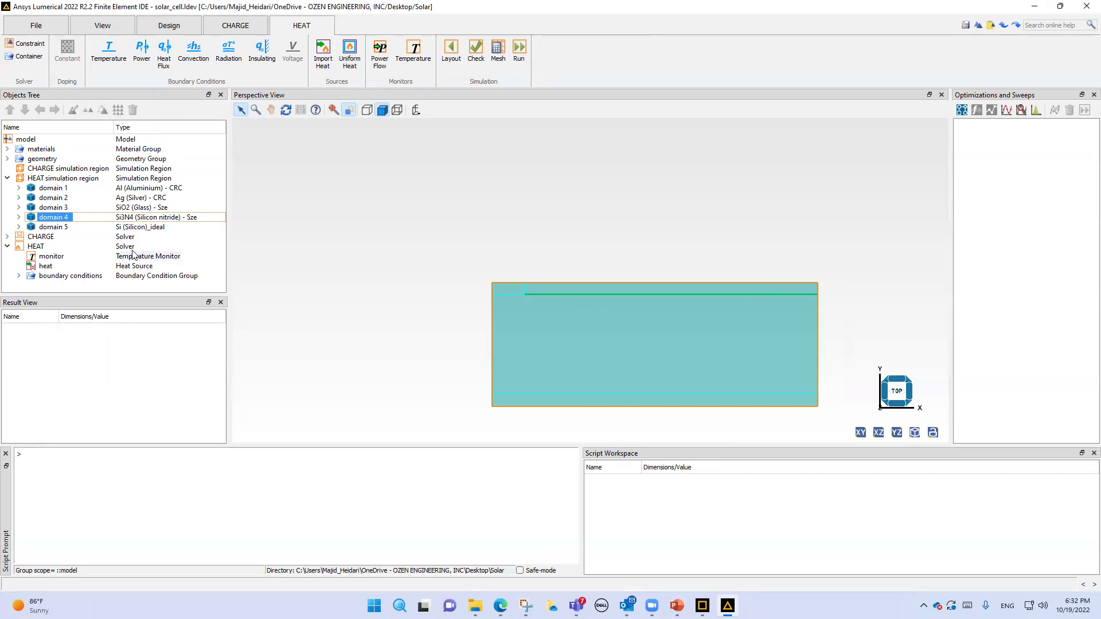
pyautogui.click(54, 227)
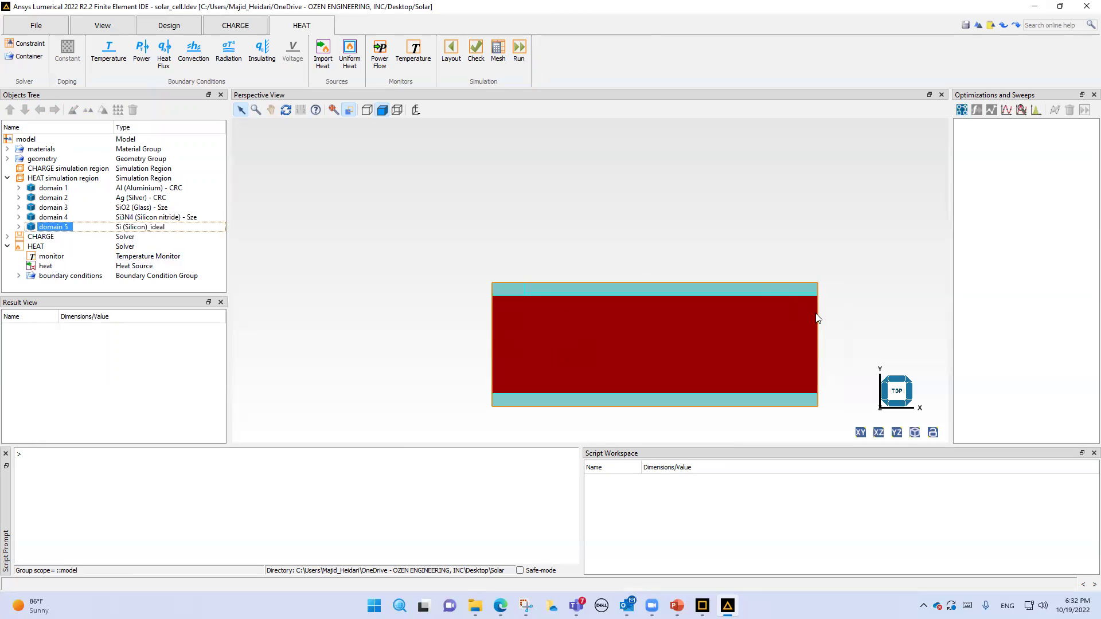
pyautogui.click(53, 189)
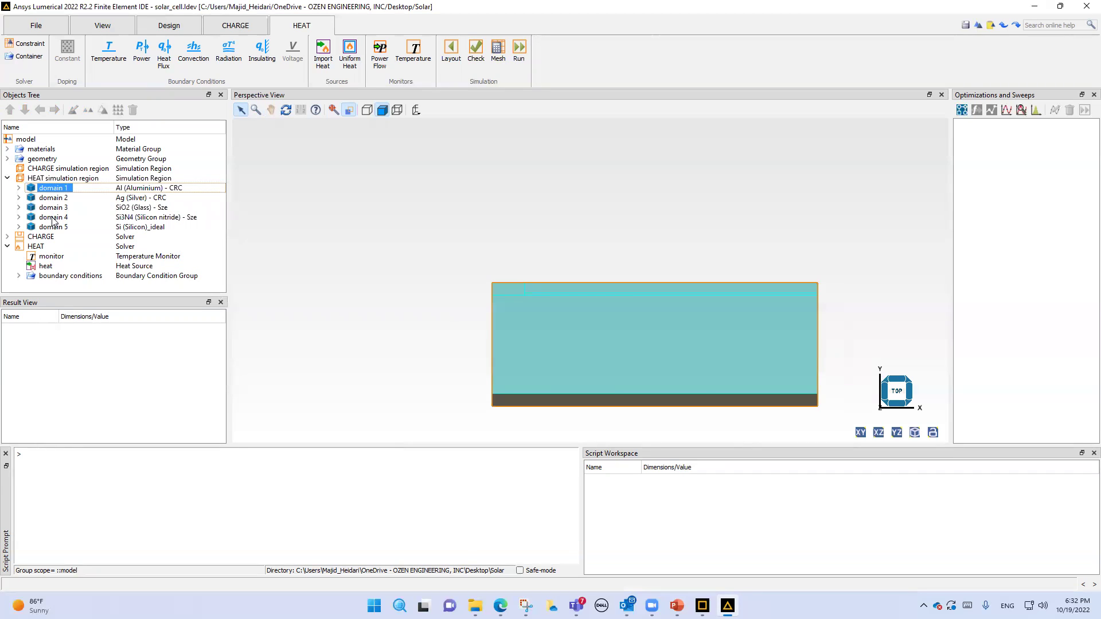
pyautogui.click(53, 199)
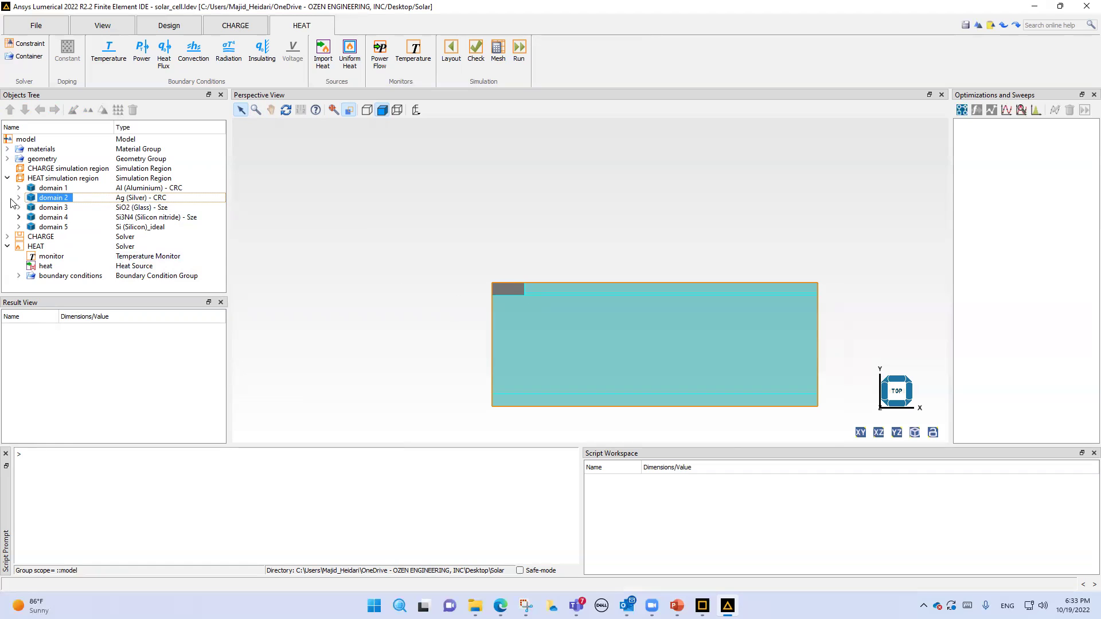
# Check the emitter rectangle's material and mesh order in the geometry group, close its properties unchanged and collapse the group.
pyautogui.click(7, 177)
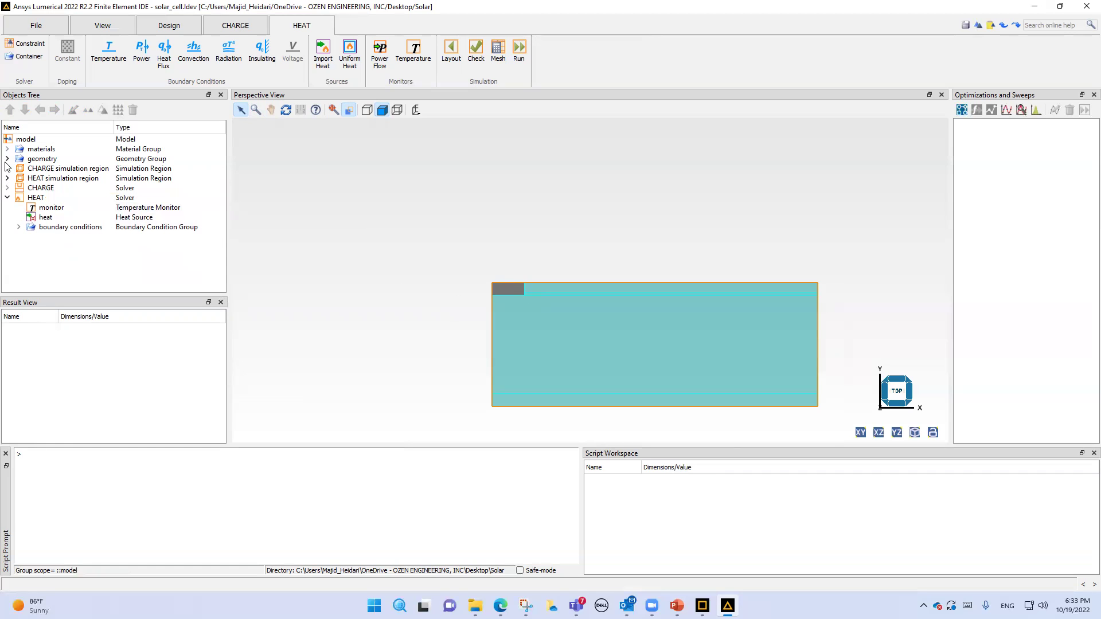
pyautogui.click(6, 159)
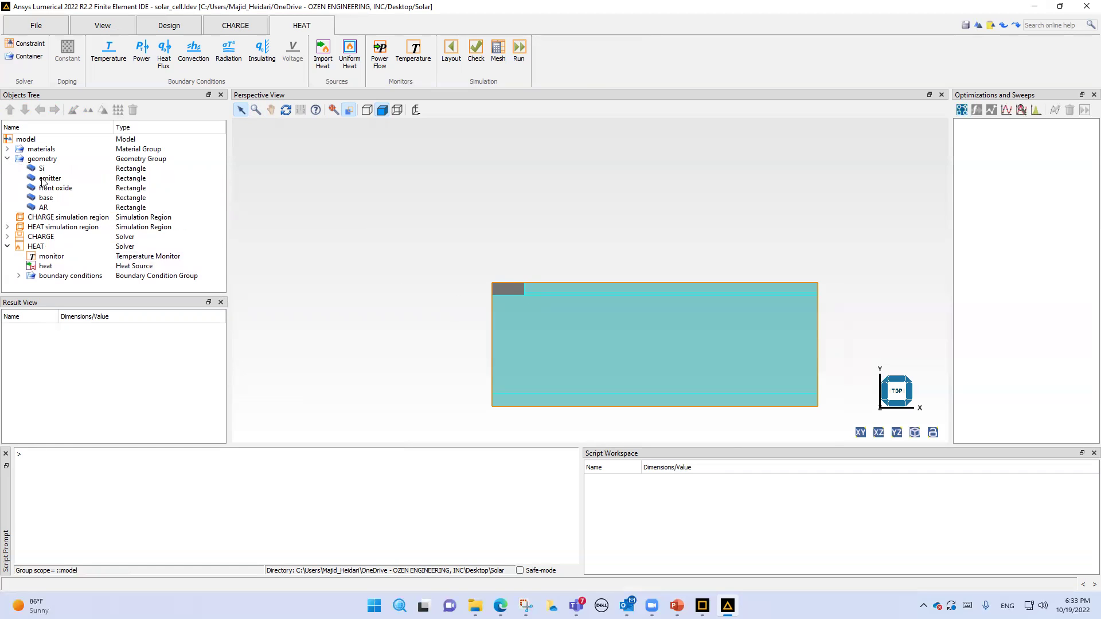
pyautogui.click(50, 178)
pyautogui.rightClick(62, 180)
pyautogui.click(65, 185)
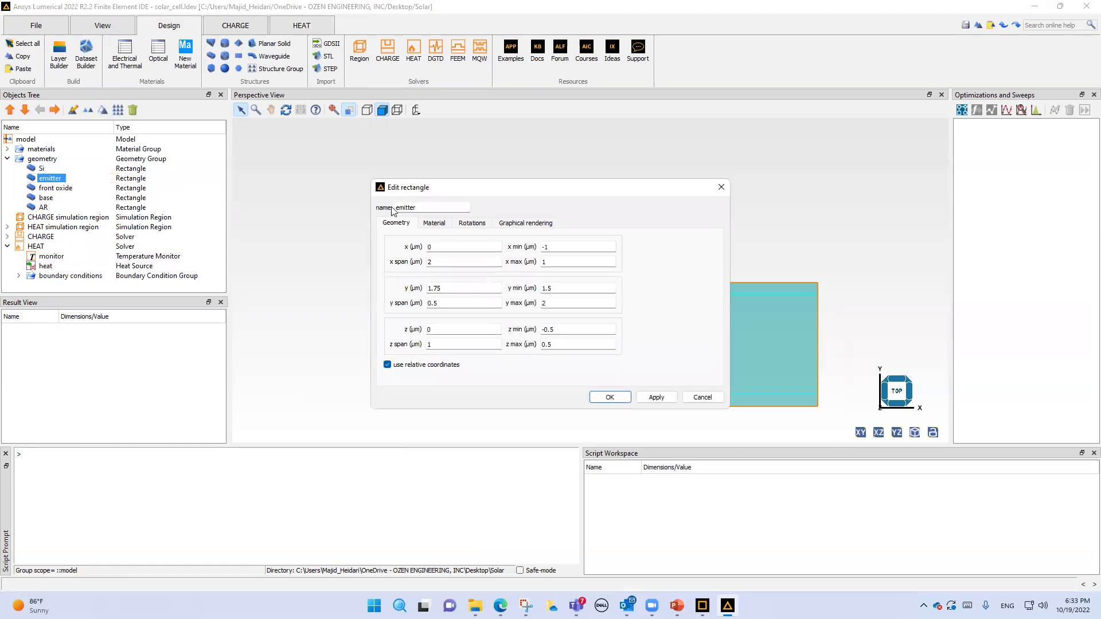
pyautogui.click(433, 223)
pyautogui.moveTo(442, 356); pyautogui.dragTo(389, 355)
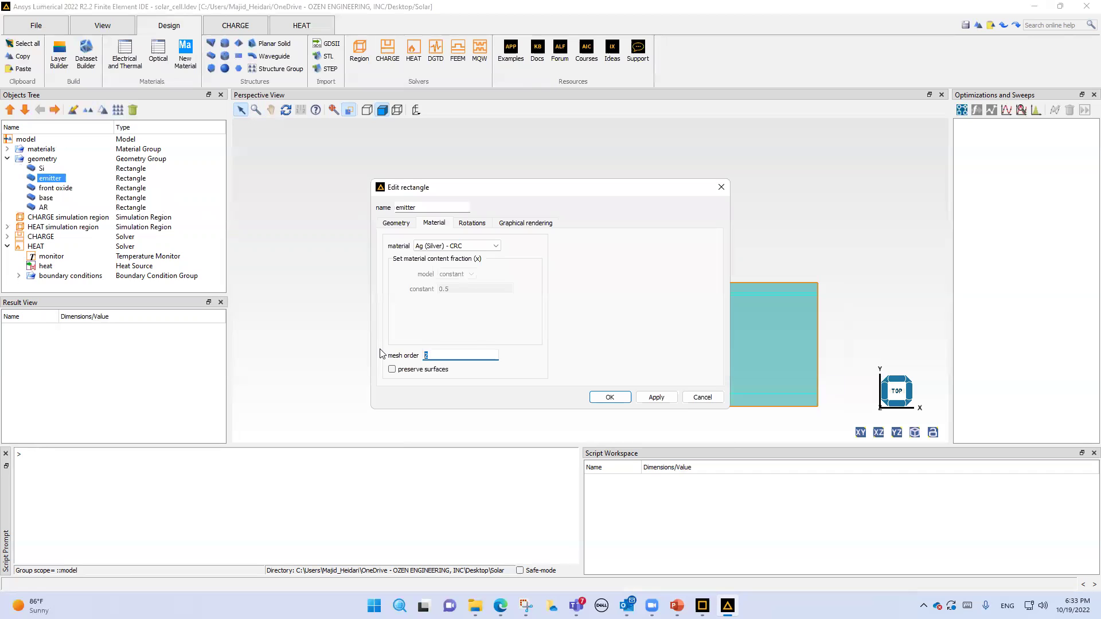
pyautogui.click(703, 397)
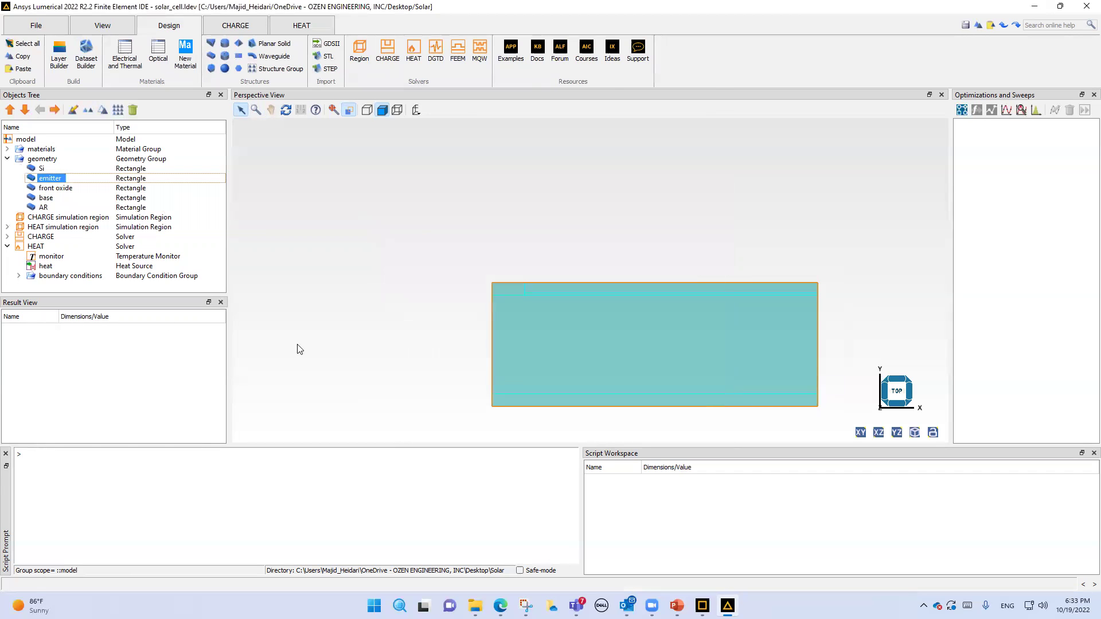
pyautogui.click(6, 159)
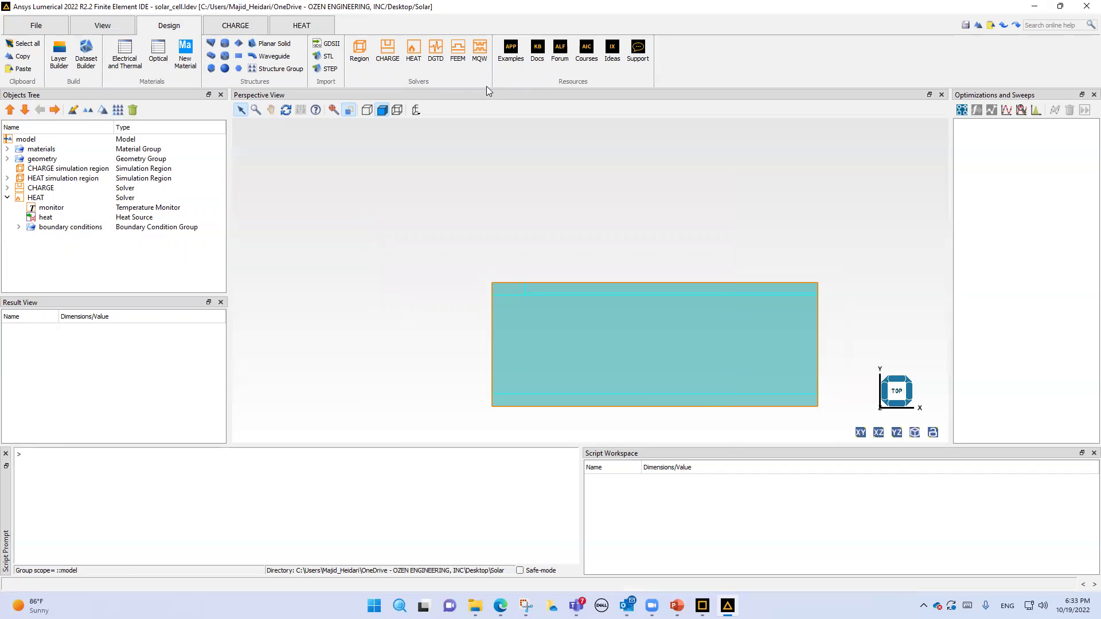
# Run the HEAT simulation of the solar cell with the current heat source, boundary conditions and temperature monitor.
pyautogui.click(302, 25)
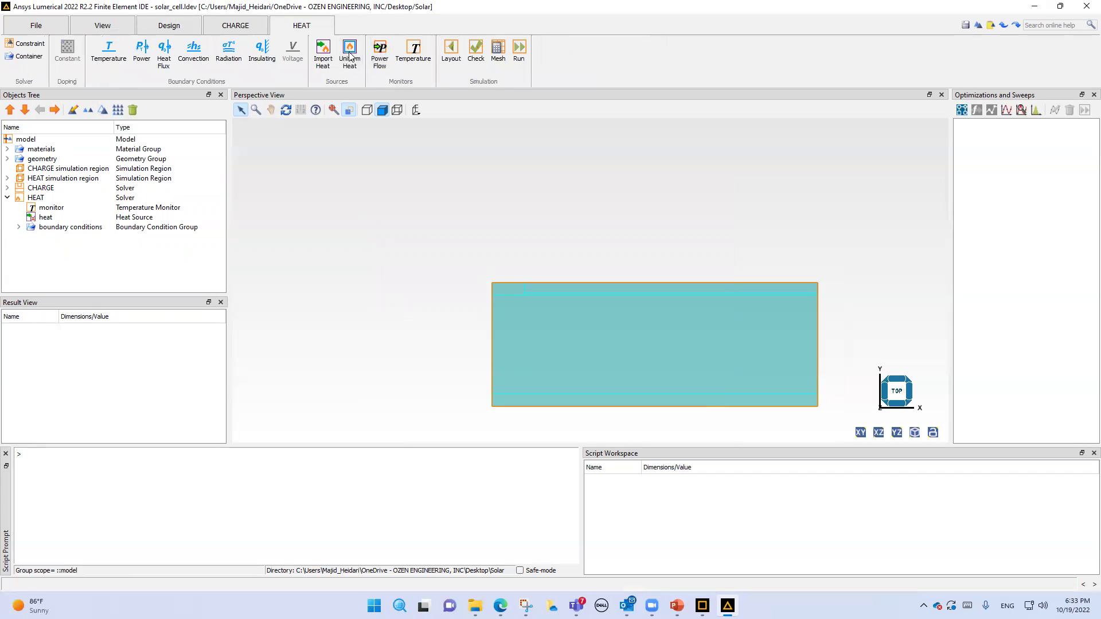
pyautogui.click(502, 49)
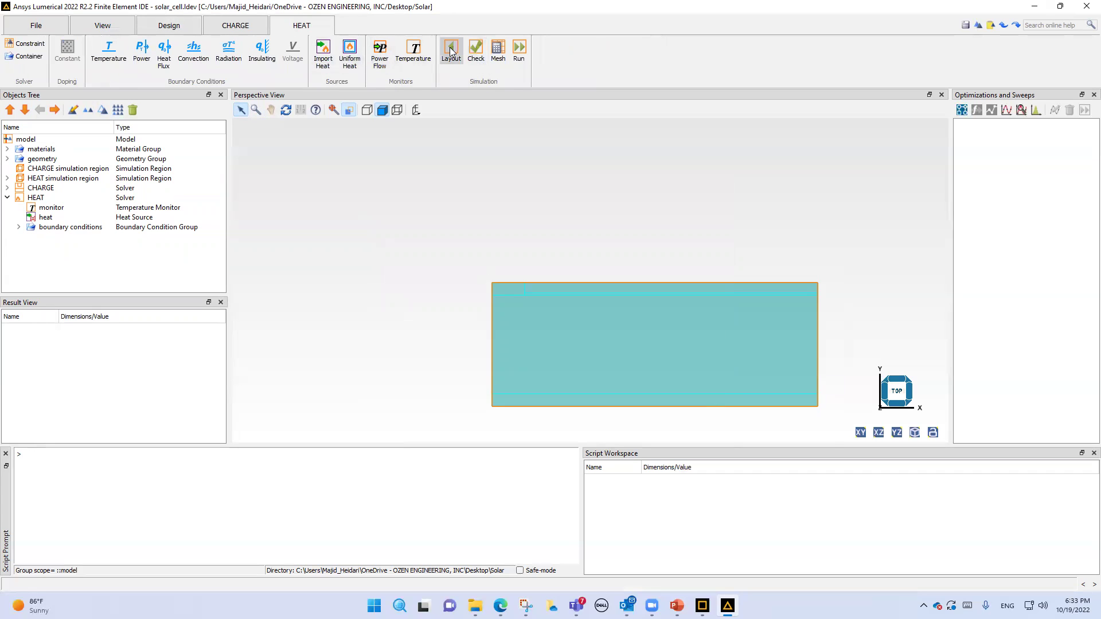
pyautogui.click(524, 50)
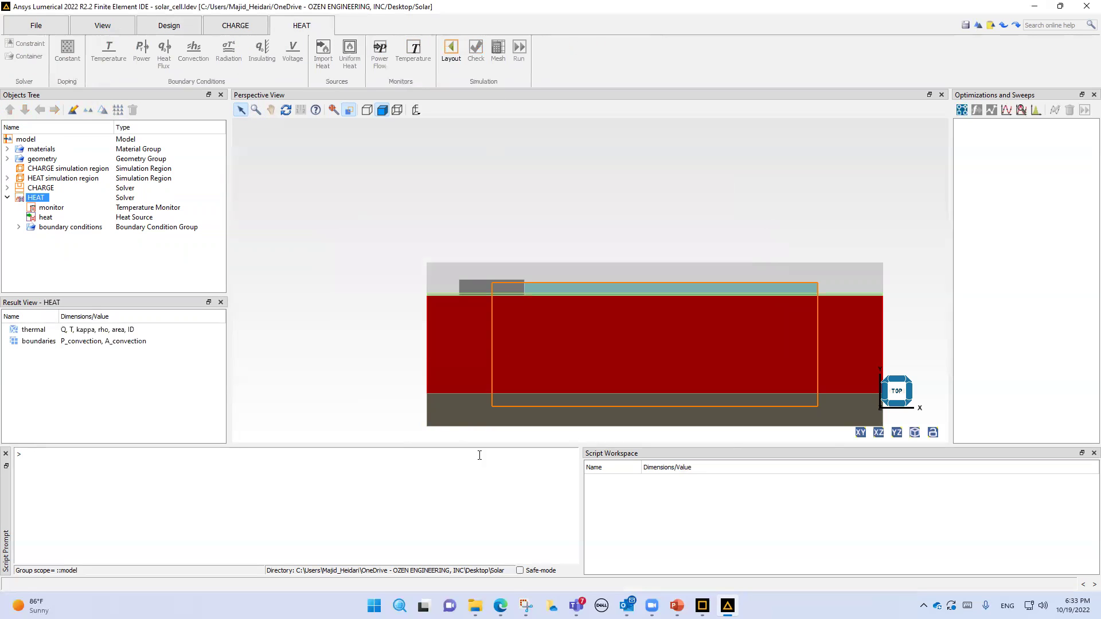
# Check the Tmap_solar_planar.mat file's modification time in the Solar folder in File Explorer, and return to Ansys Lumerical.
pyautogui.moveTo(475, 606)
pyautogui.click(467, 560)
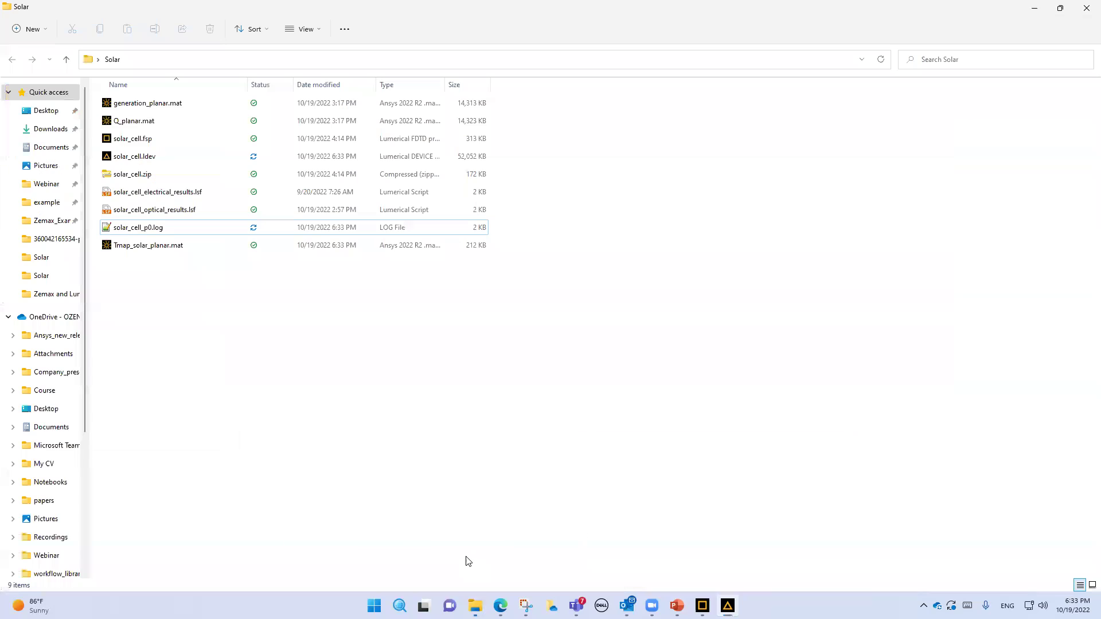
pyautogui.click(151, 250)
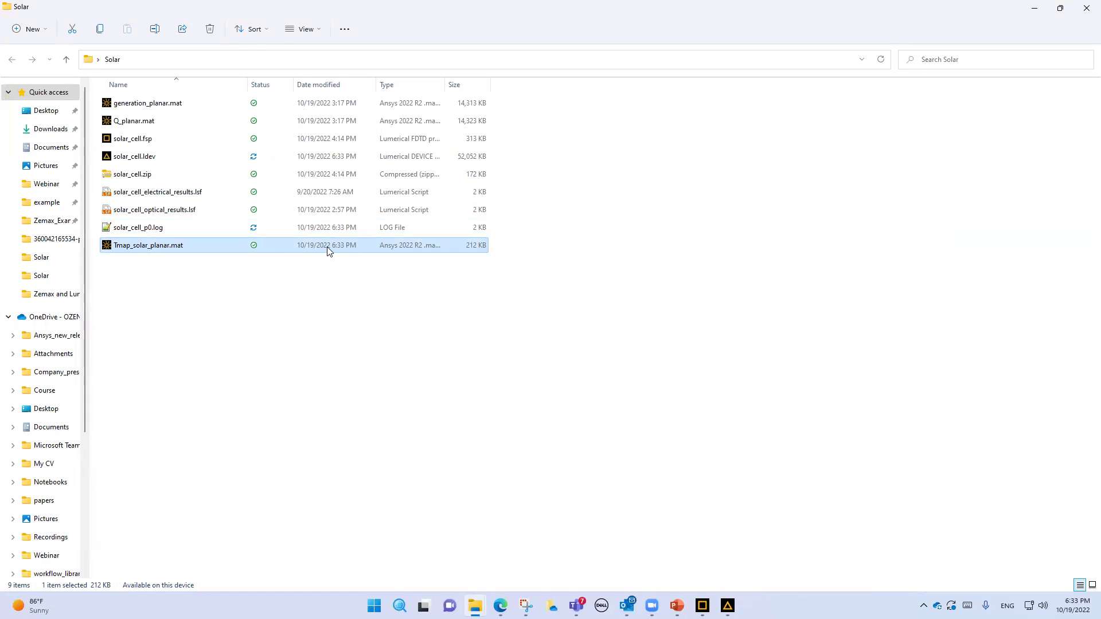
pyautogui.moveTo(1075, 606)
pyautogui.click(728, 606)
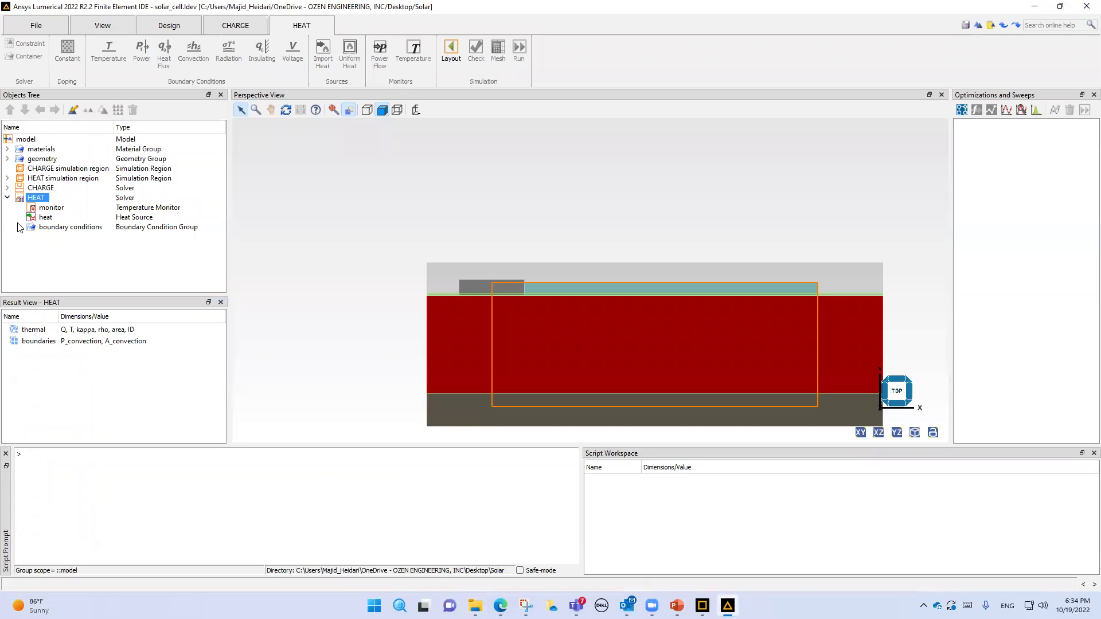
# Visualize the HEAT monitor's temperature result in a maximized visualizer and show the plot settings.
pyautogui.rightClick(38, 210)
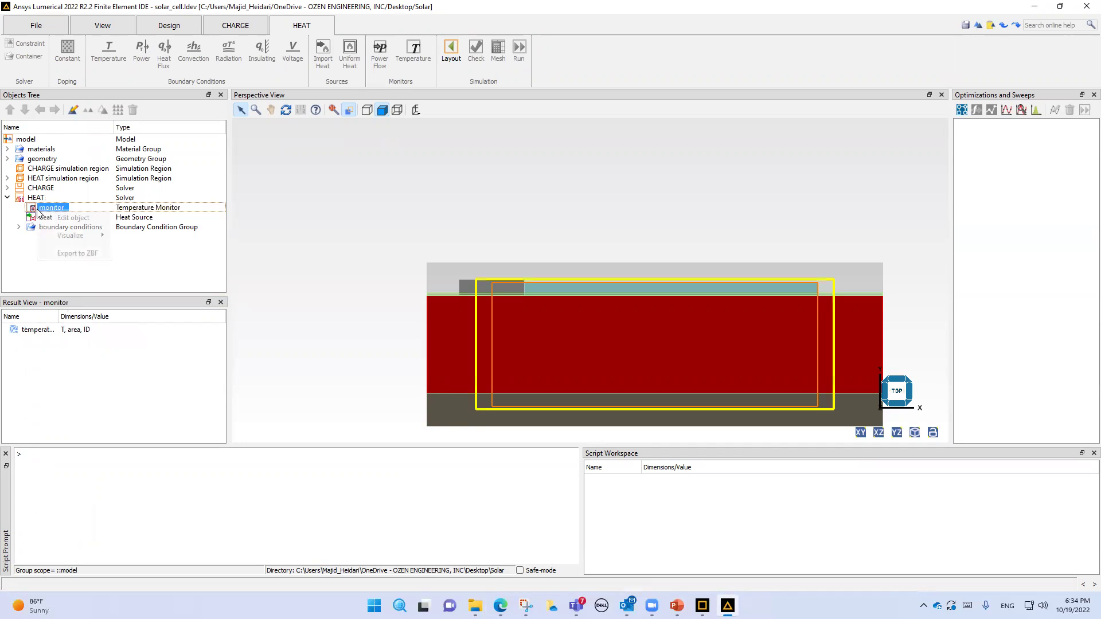
pyautogui.moveTo(73, 234)
pyautogui.click(143, 236)
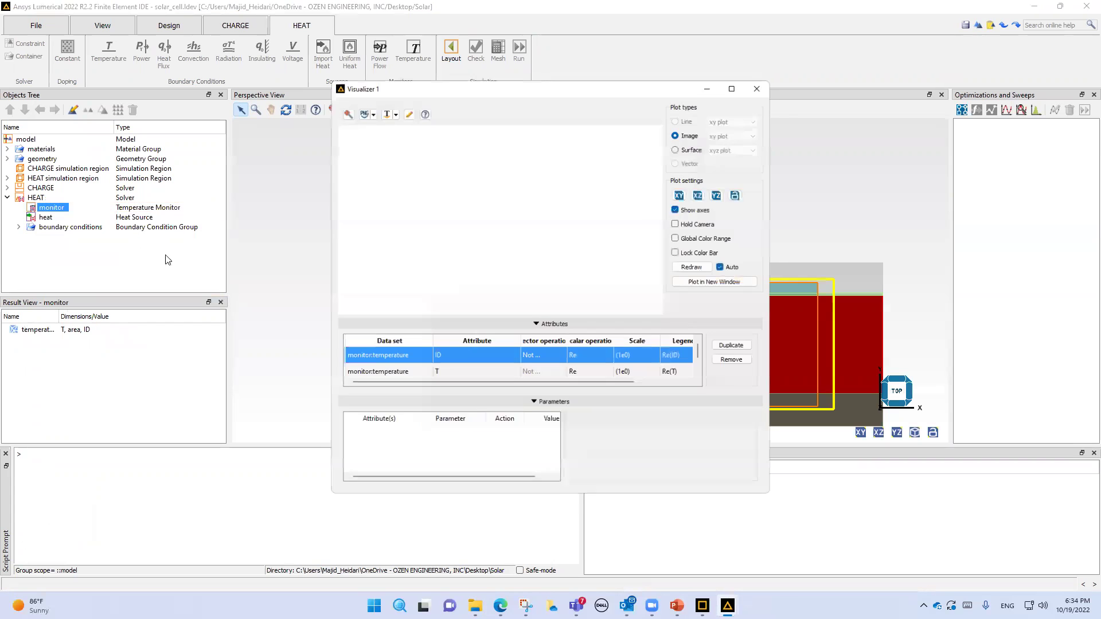
pyautogui.moveTo(675, 84); pyautogui.dragTo(487, 163)
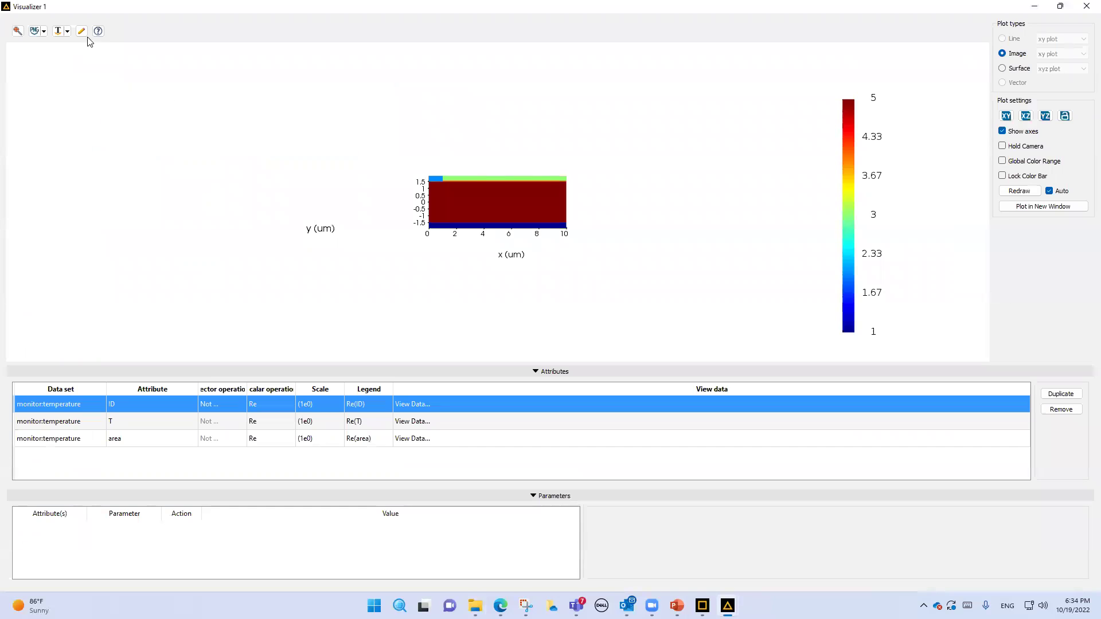
pyautogui.click(82, 32)
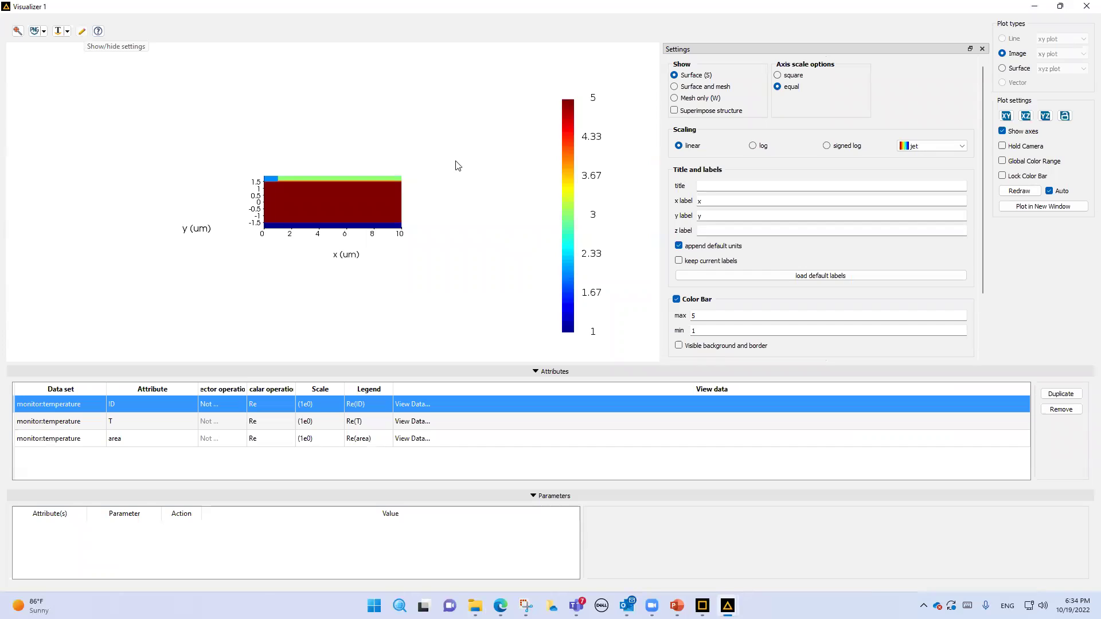
# Remove the area and ID attributes from the plot, examine the remaining T map up close and close the visualizer.
pyautogui.click(115, 440)
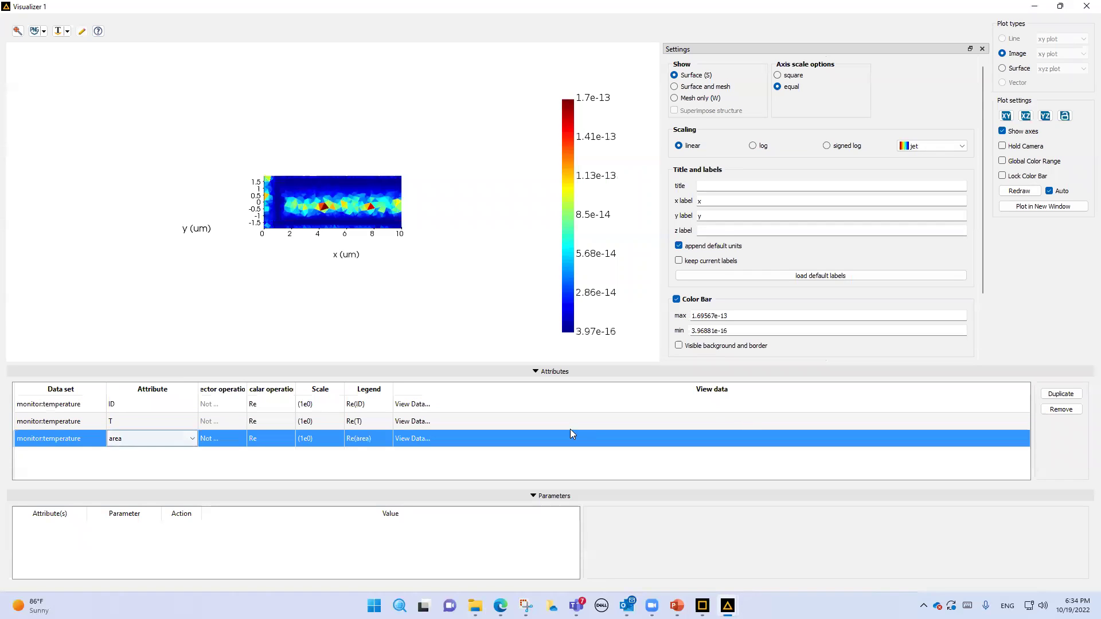
pyautogui.click(1061, 410)
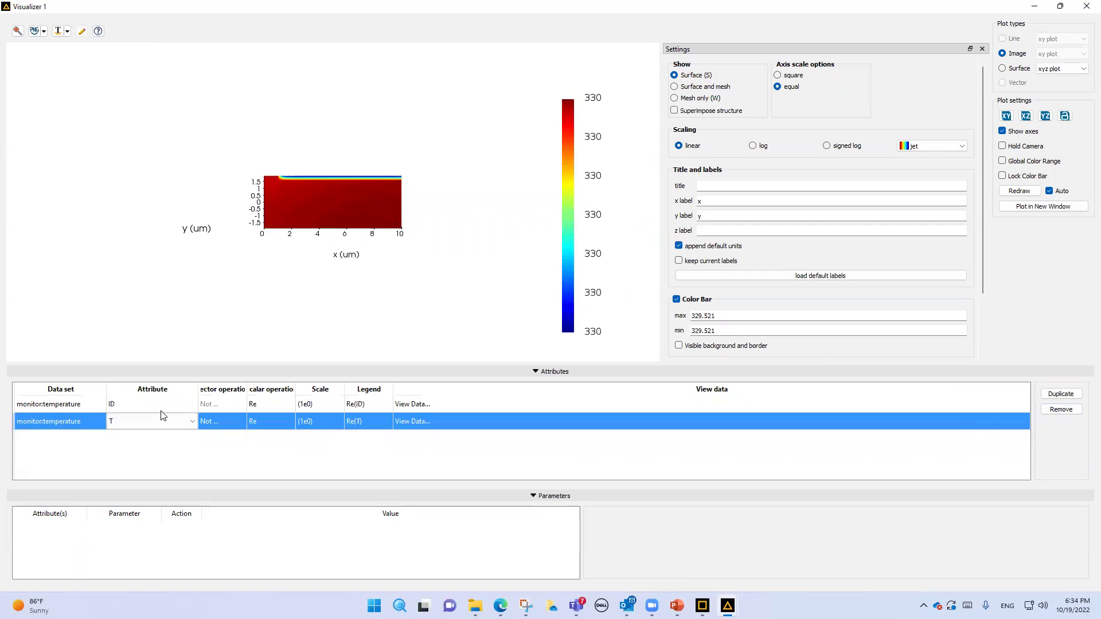
pyautogui.click(133, 406)
pyautogui.click(1054, 413)
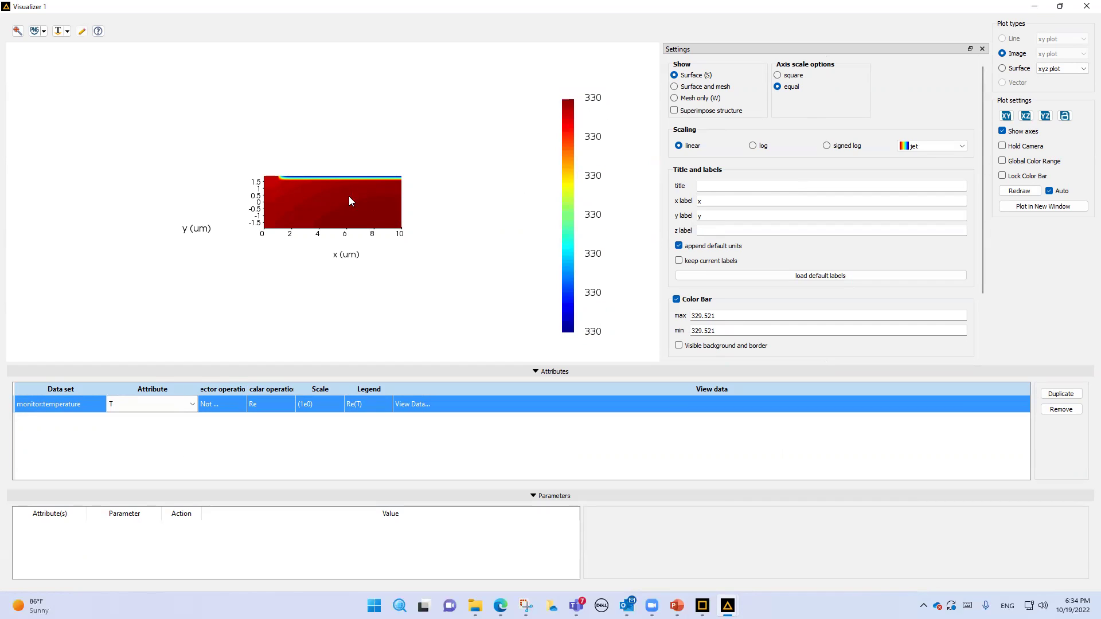
pyautogui.scroll(3, 317, 185)
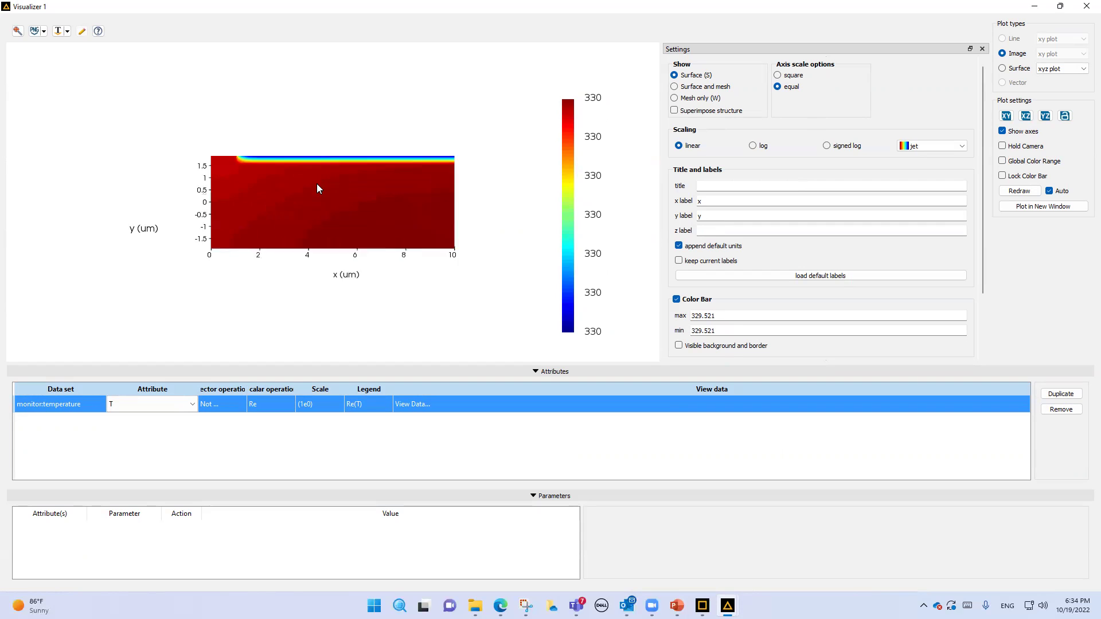
pyautogui.click(1087, 6)
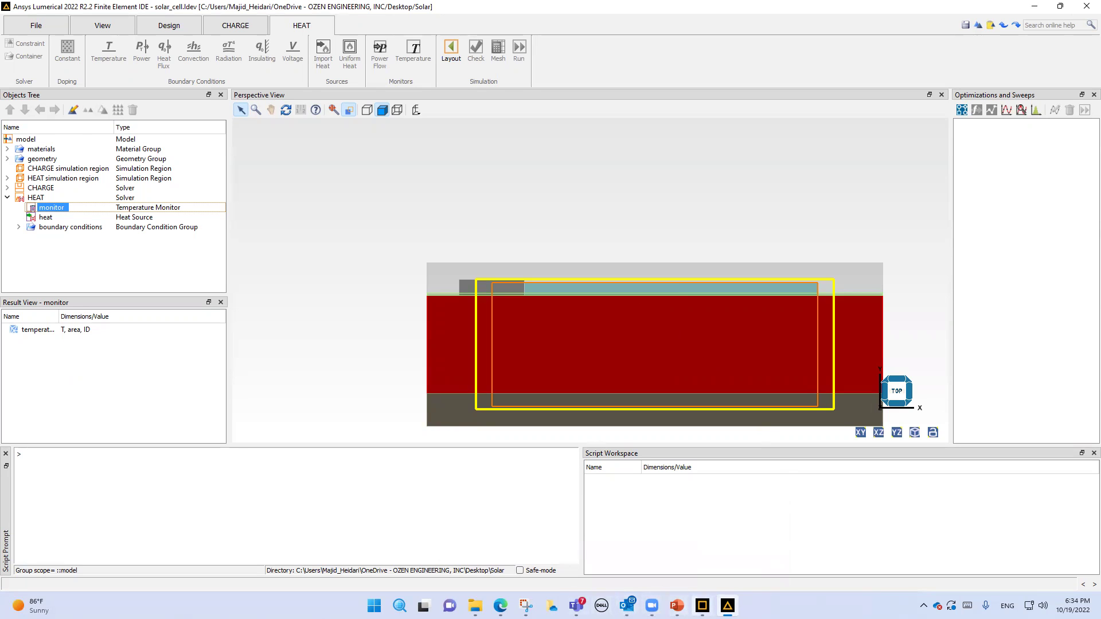
# Switch from Lumerical to the Solar folder window in File Explorer.
pyautogui.click(727, 605)
pyautogui.click(727, 605)
pyautogui.click(727, 606)
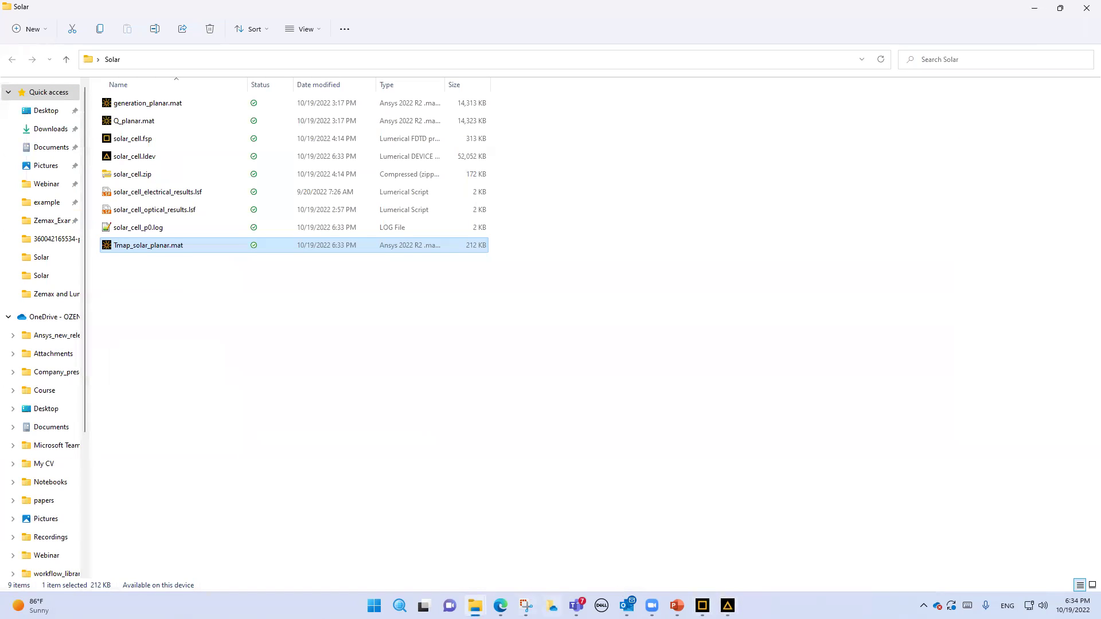
pyautogui.moveTo(500, 606)
pyautogui.moveTo(652, 606)
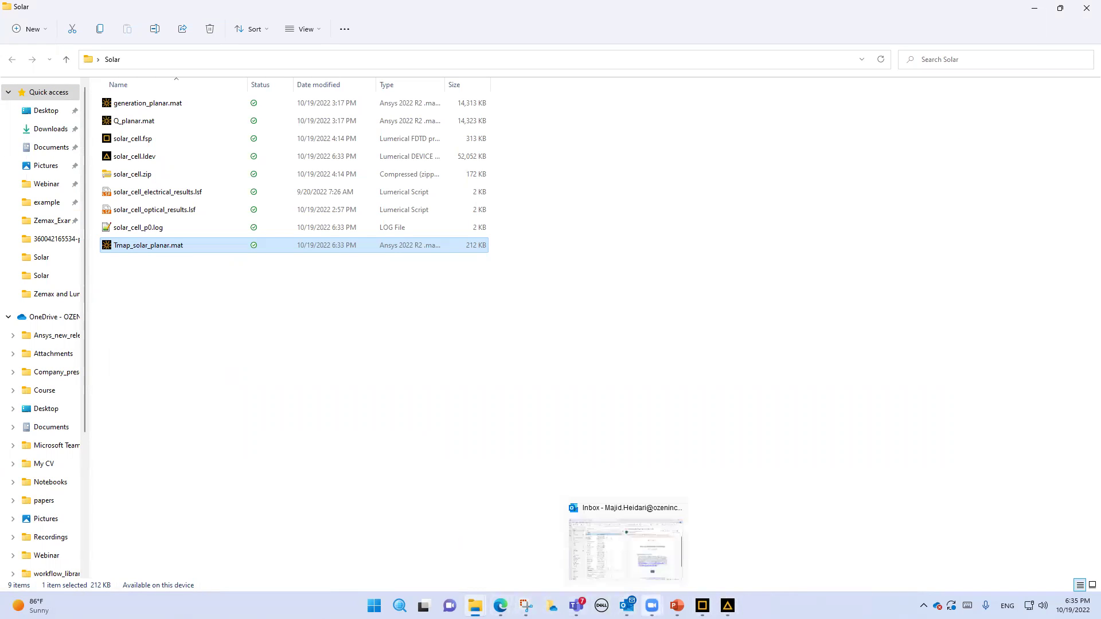